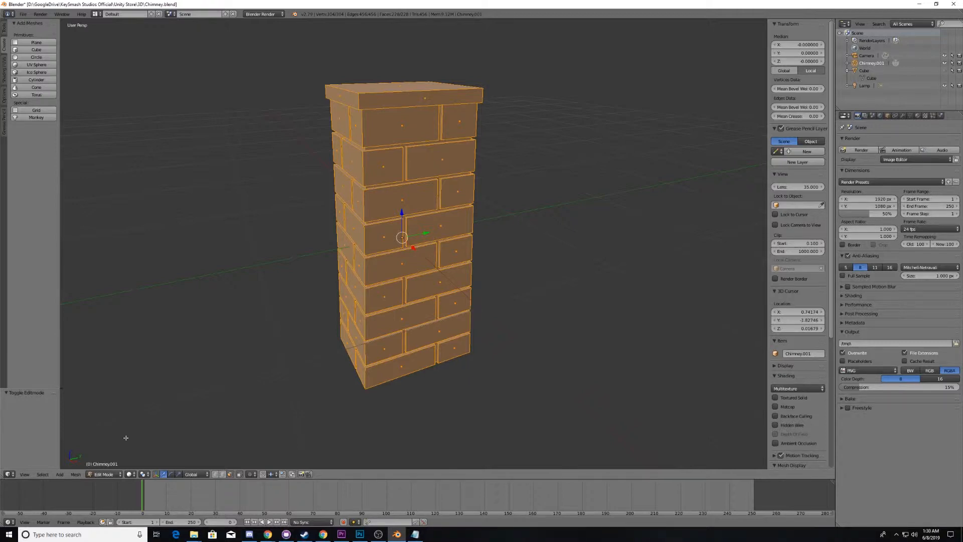
Switch the chimney to Object Mode and return it to Edit Mode
left_click(105, 475)
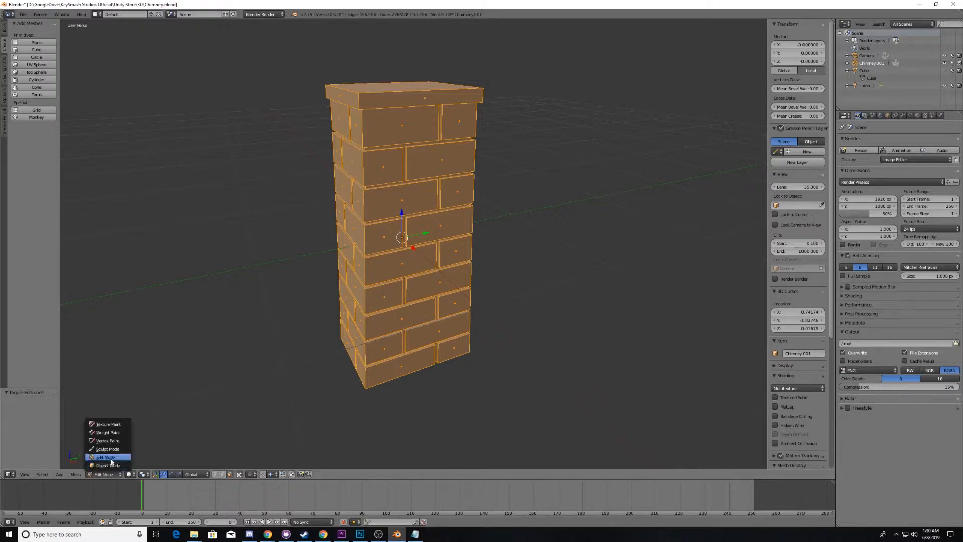
left_click(109, 466)
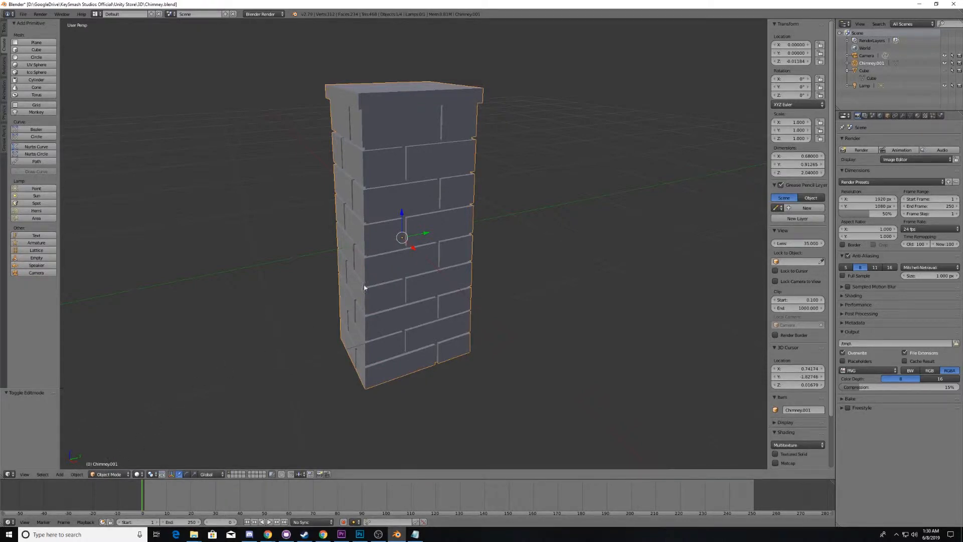
scroll(350, 306, "up", 2)
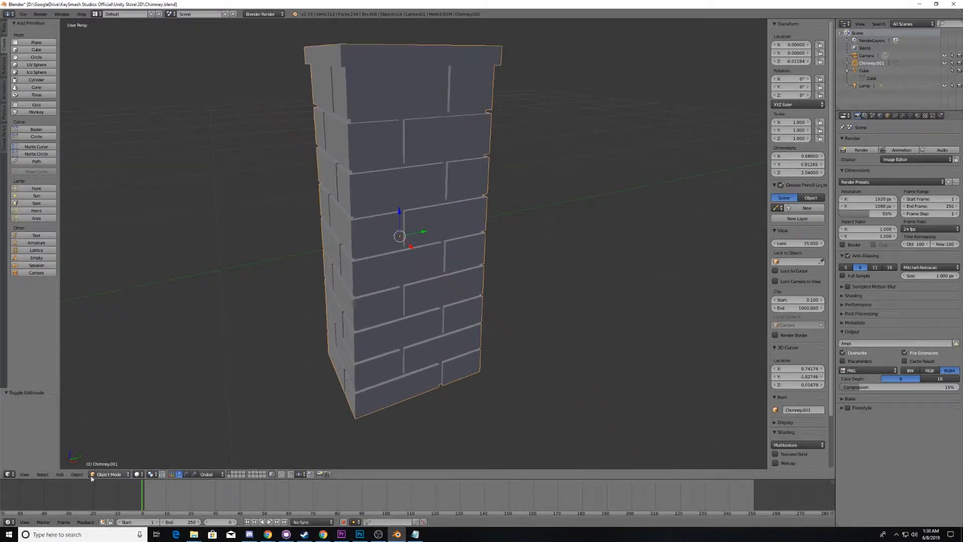
left_click(109, 474)
left_click(116, 453)
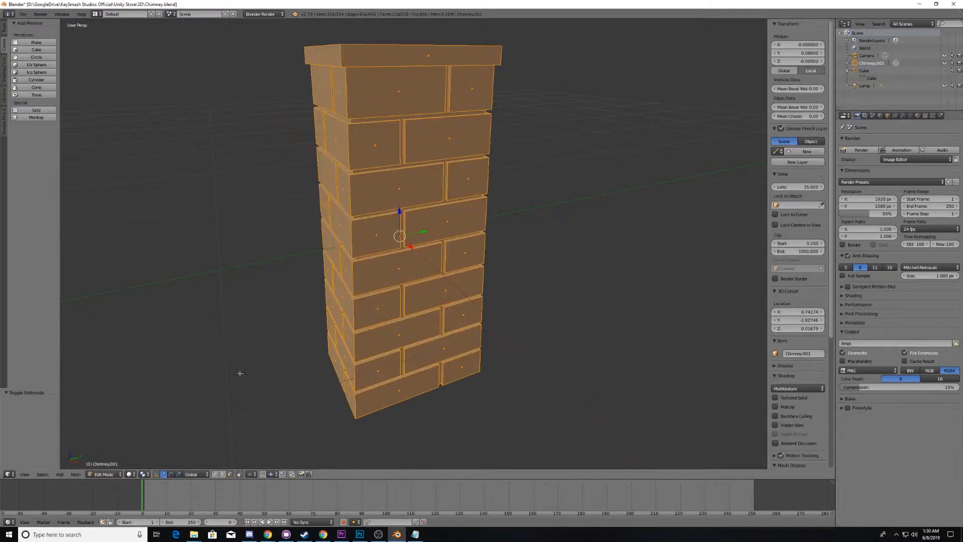
Unwrap all of the chimney's faces with Smart UV Project, using an island margin of 0.09 and an area weight of 0.15
key("a")
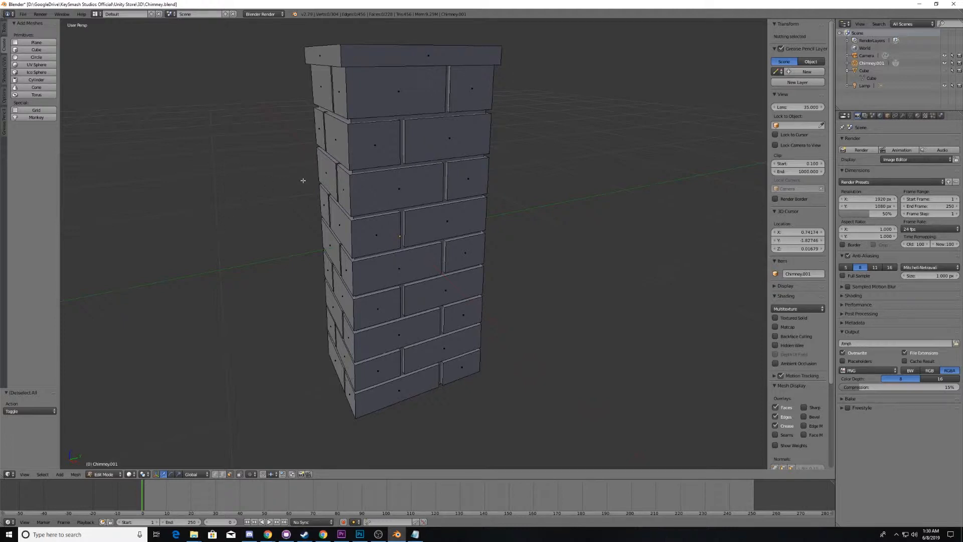
key("a")
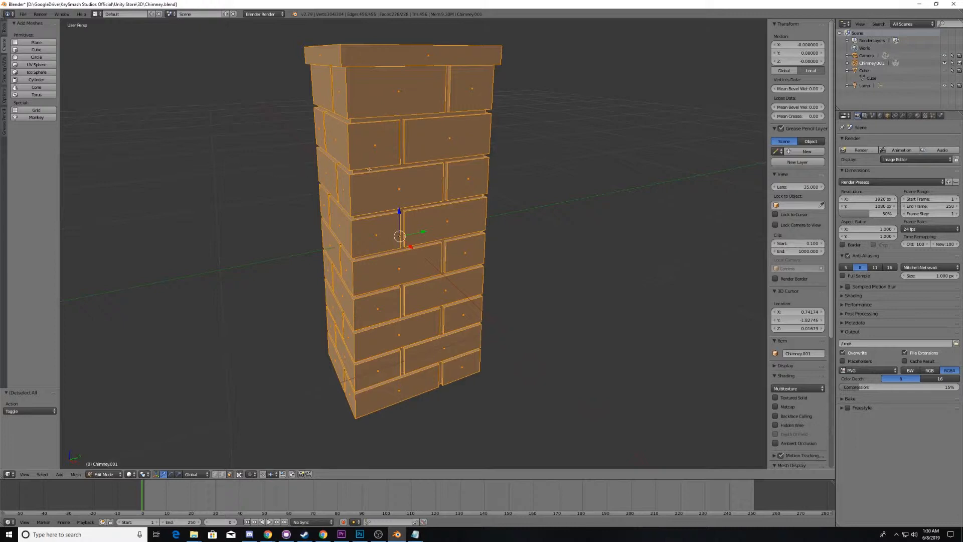
key("u")
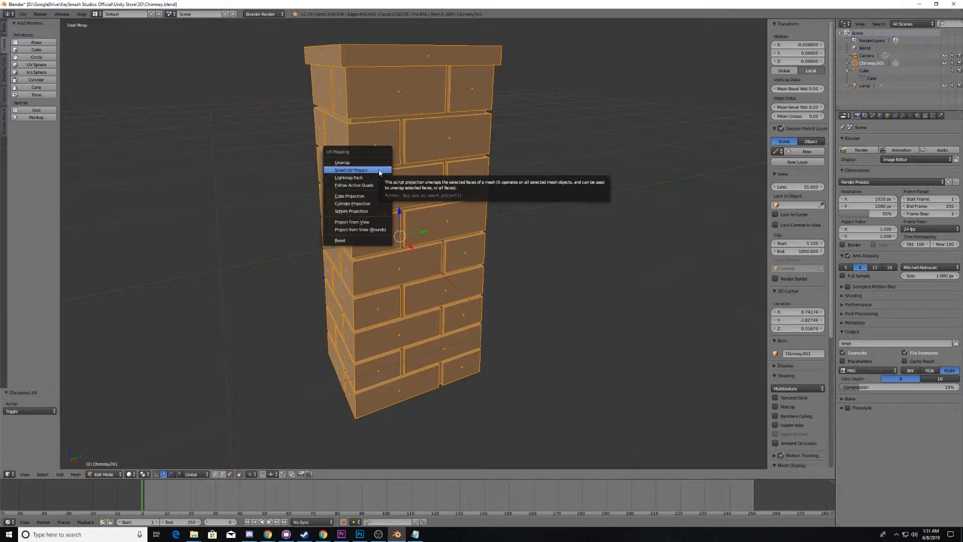
left_click(380, 173)
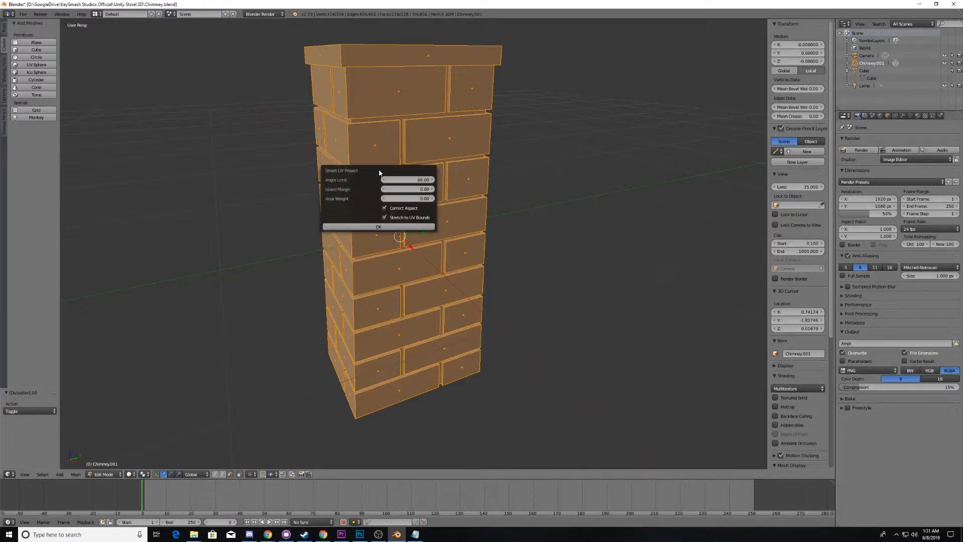
left_click(432, 190)
left_click(432, 190)
left_click(432, 190)
left_click(433, 199)
left_click(433, 199)
left_click(433, 199)
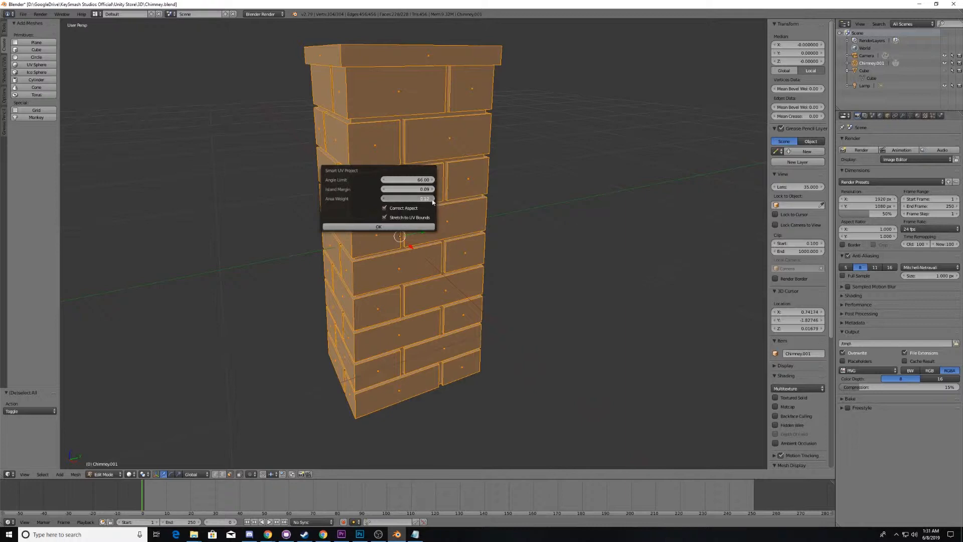
left_click(411, 229)
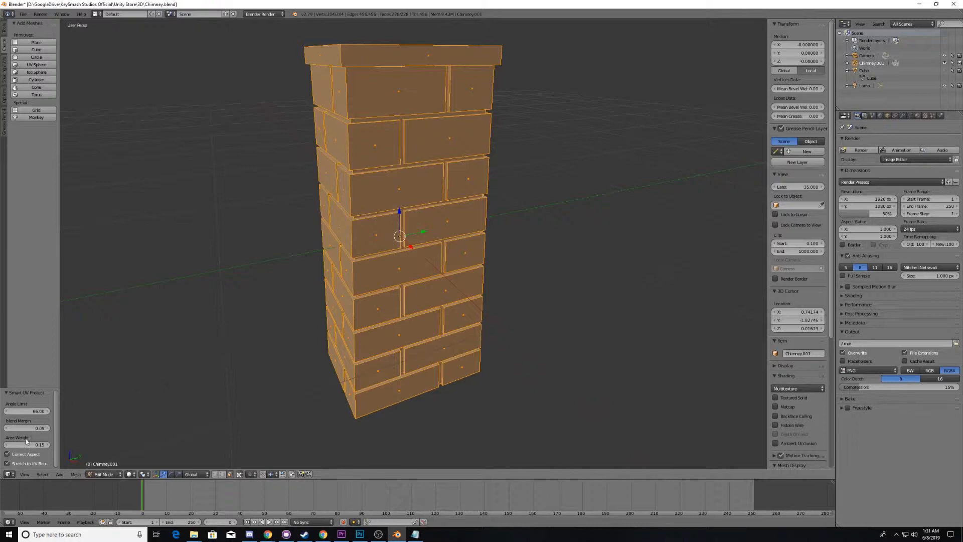
Change the 3D viewport into a UV/Image Editor showing the chimney's unwrapped layout
left_click(10, 475)
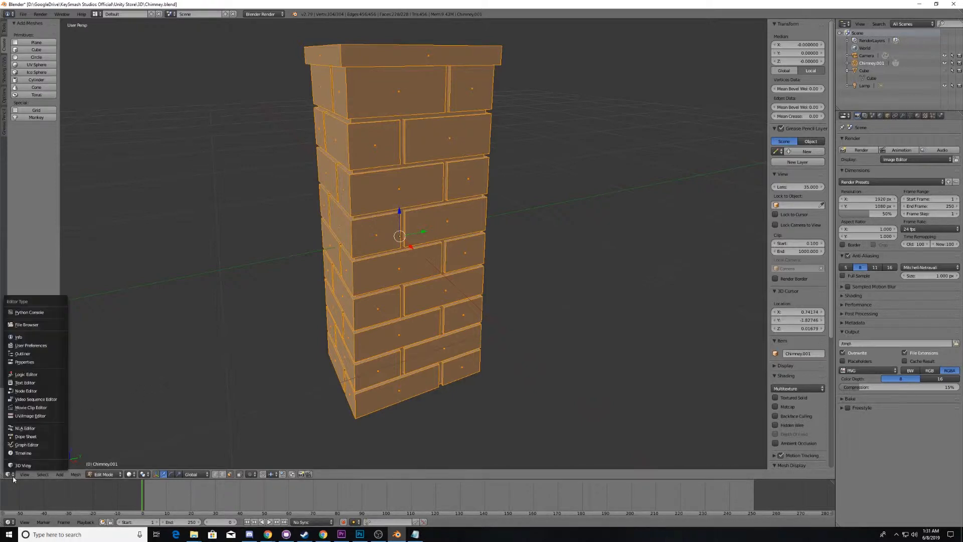
left_click(29, 417)
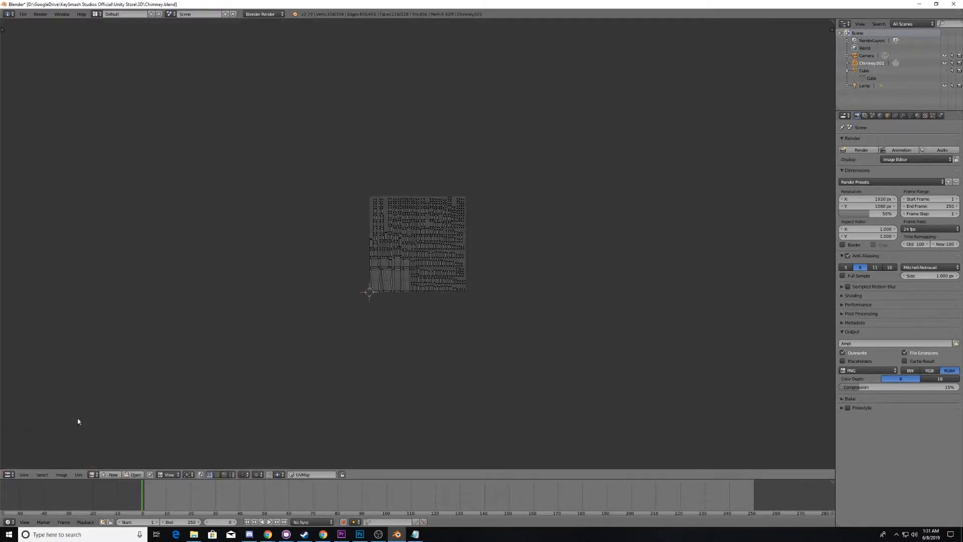
scroll(497, 296, "up", 6)
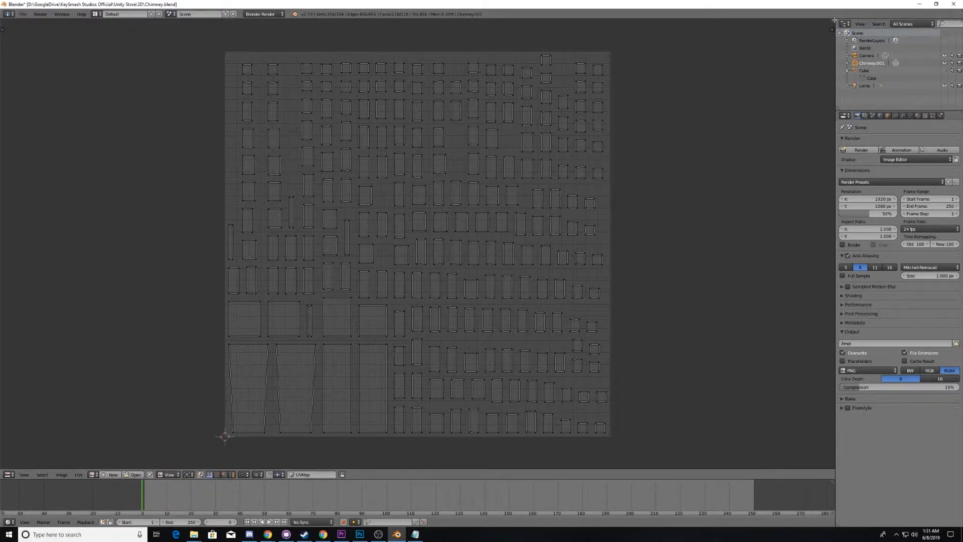
Split the UV editor area vertically in two and make the new area a 3D View of the chimney
left_click_drag(834, 21, 410, 61)
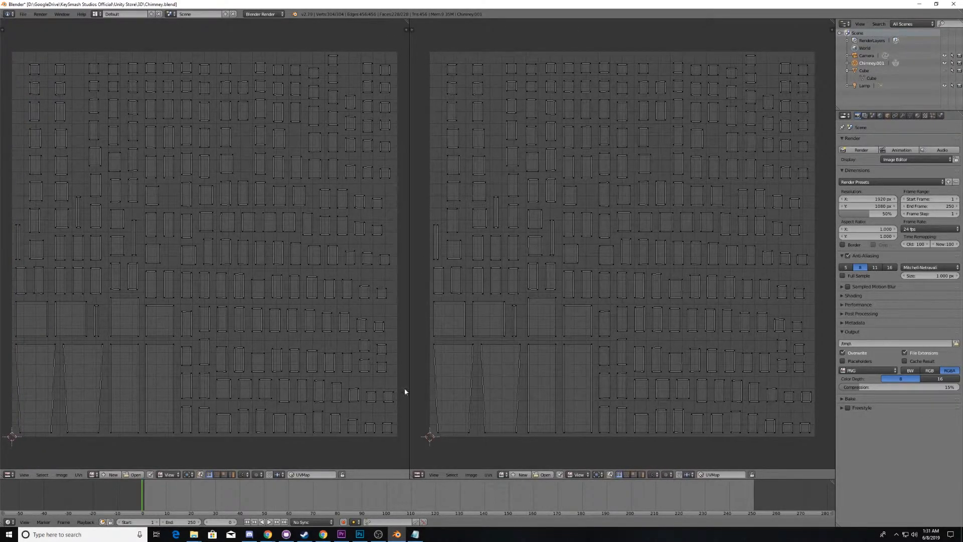
left_click(419, 474)
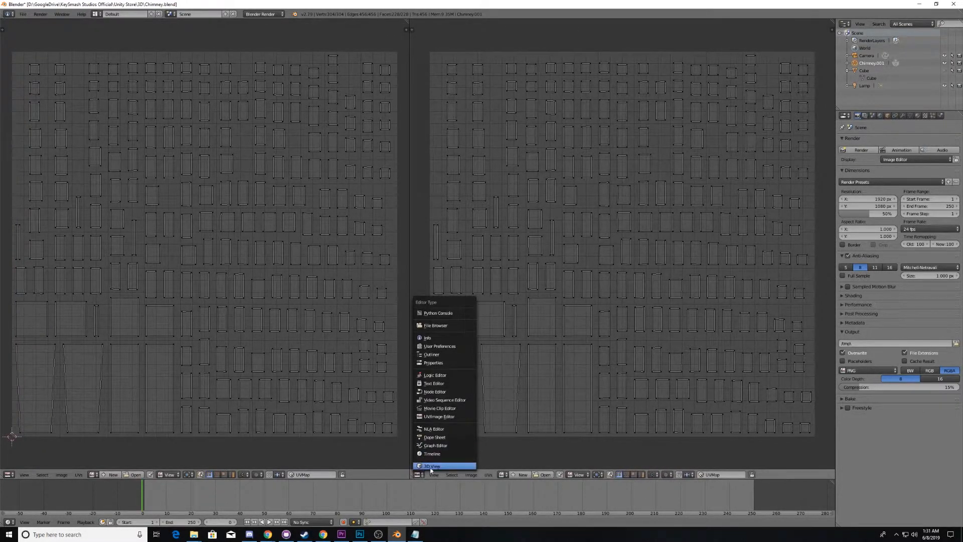
left_click(431, 467)
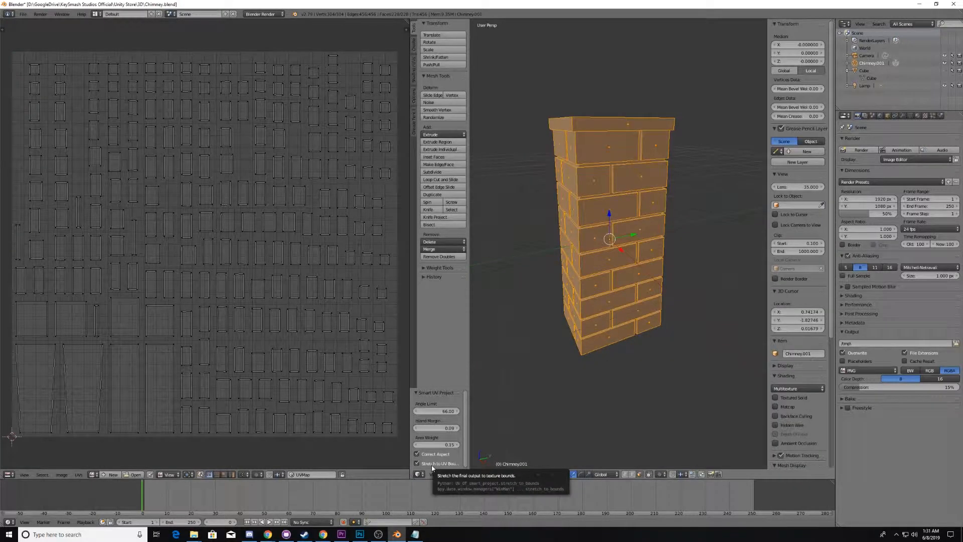
Select single faces in the upper brick rows to examine their UV islands, and reselect the whole mesh
right_click(627, 181)
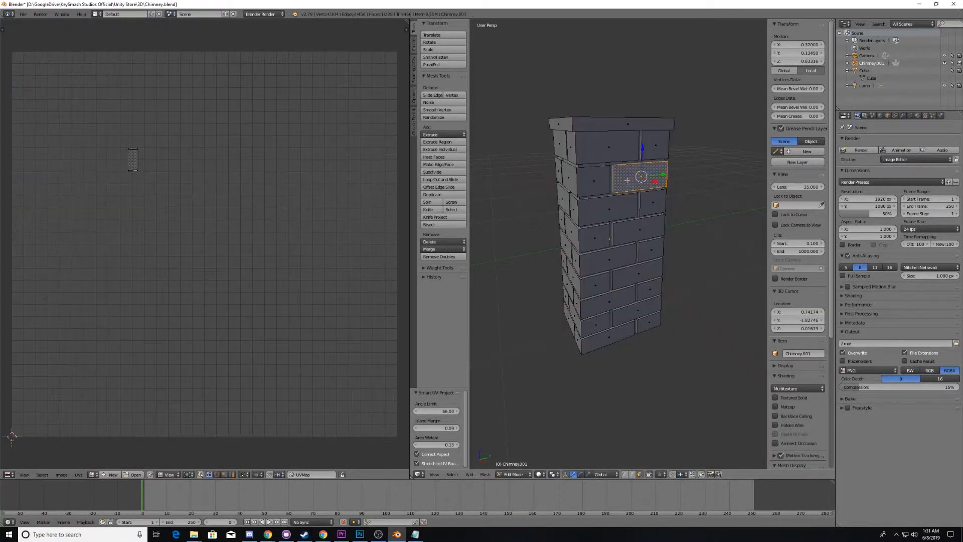
right_click(590, 173)
right_click(588, 148)
right_click(571, 148)
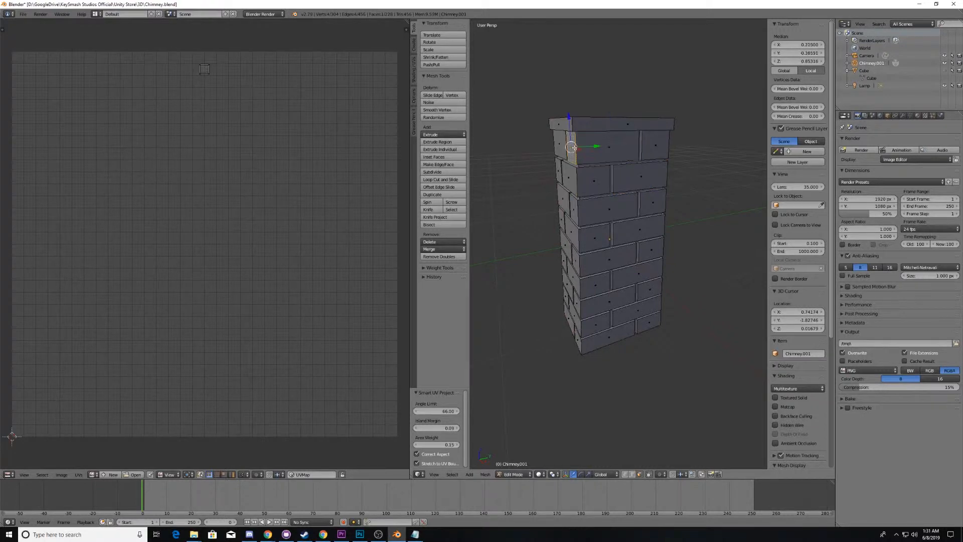
right_click(558, 146)
key("a")
key("a")
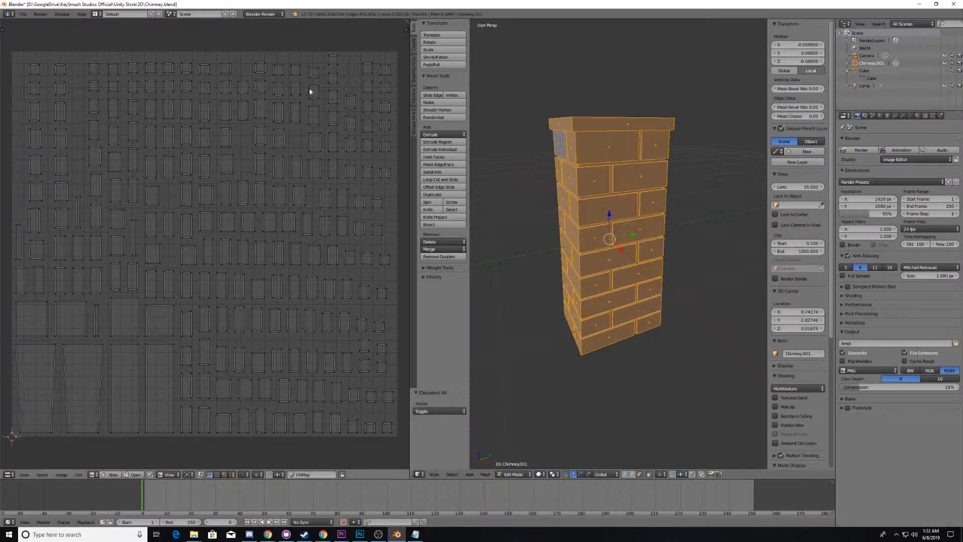
Examine the UV islands of more bricks, the mortar face and the cap's front face, and reselect all faces
right_click(605, 182)
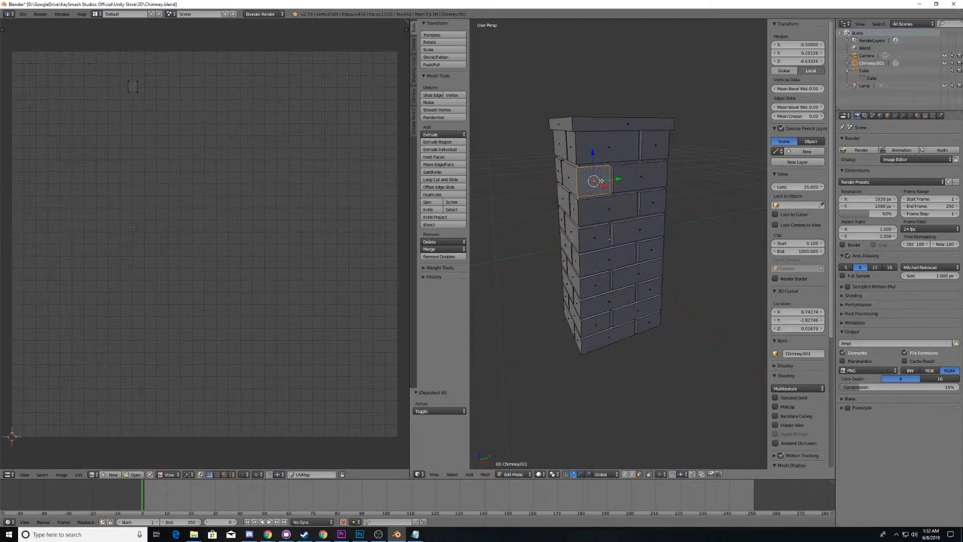
right_click(605, 155)
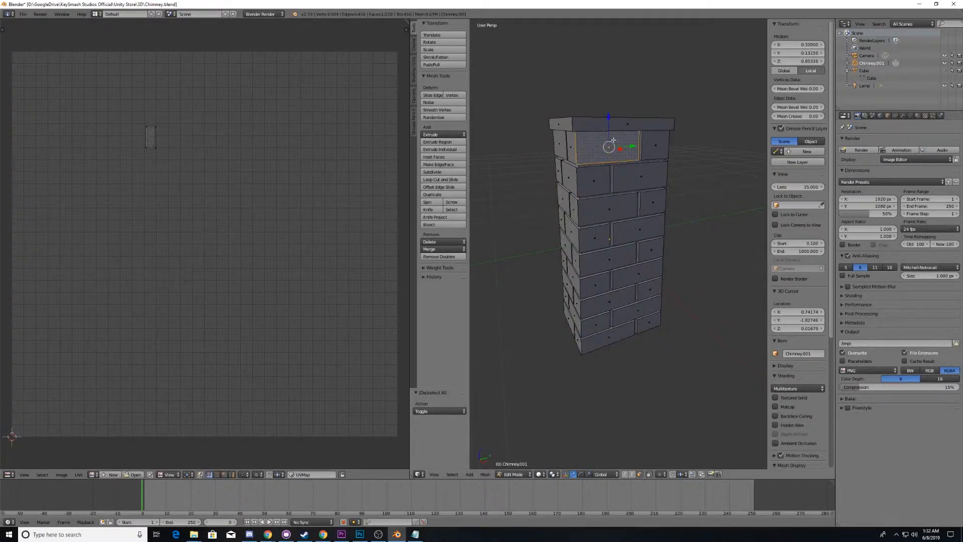
right_click(656, 144)
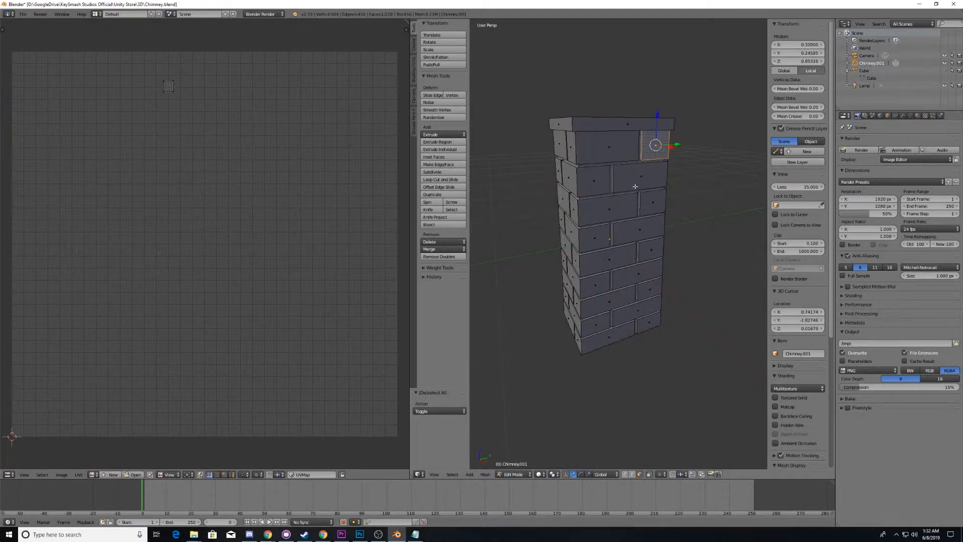
right_click(623, 254)
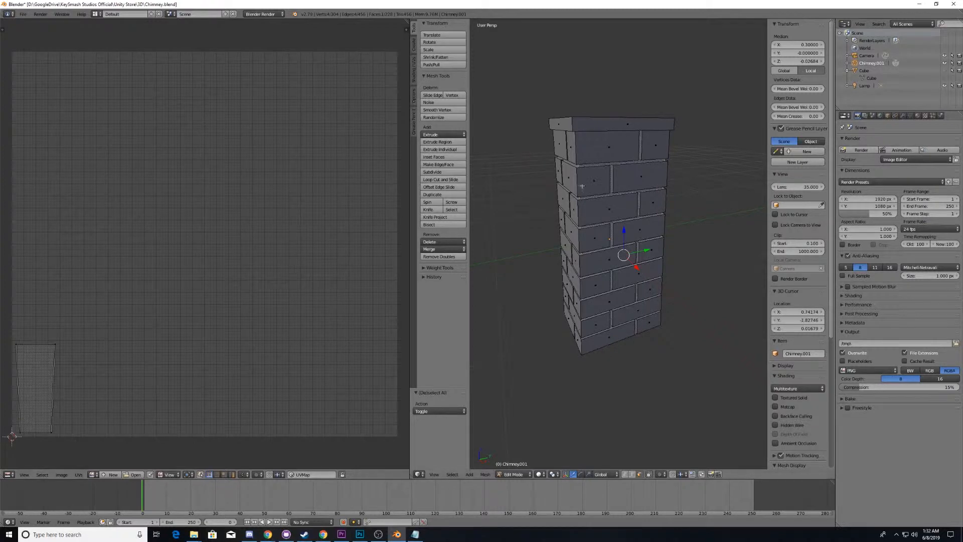
right_click(619, 134)
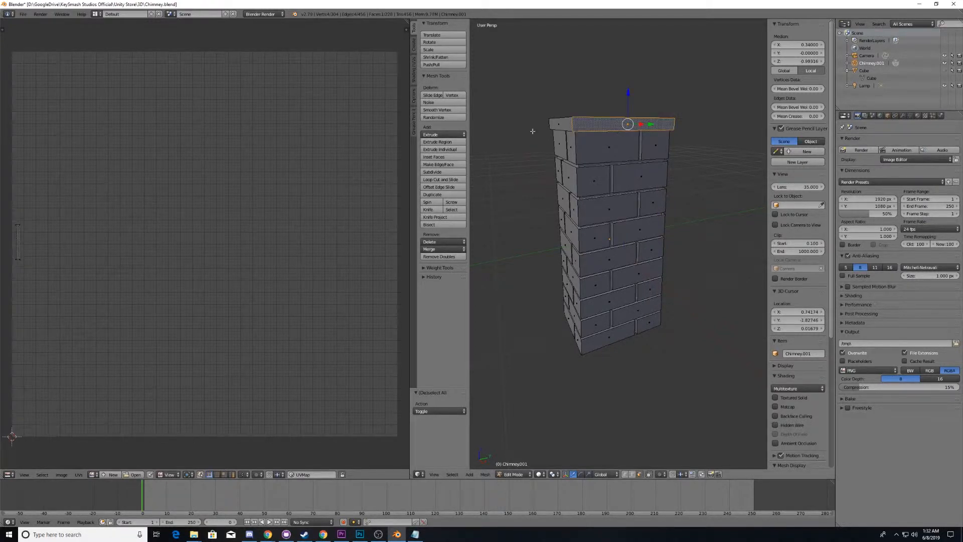
key("a")
key("a")
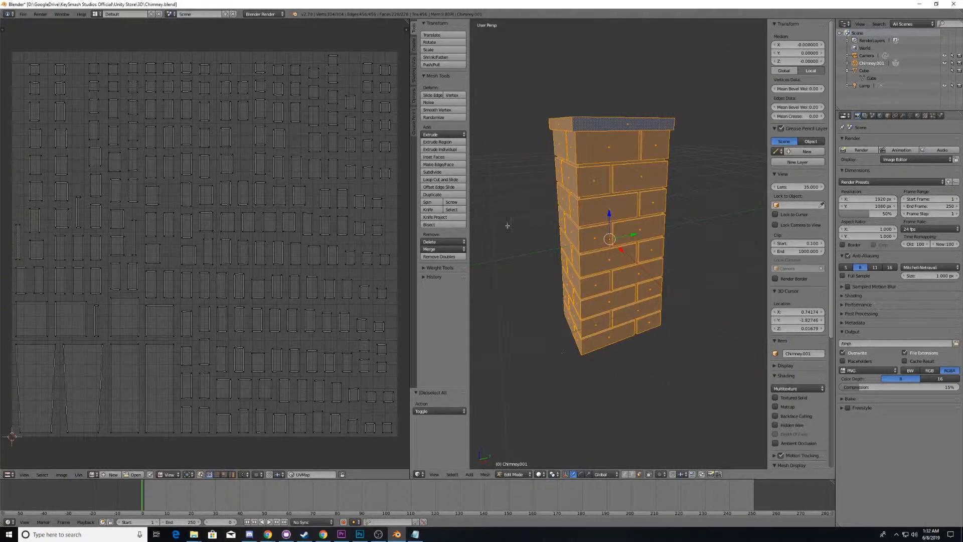
Export the UV layout as the PNG image Chimney.png at a size of 4096 × 4096
left_click(78, 475)
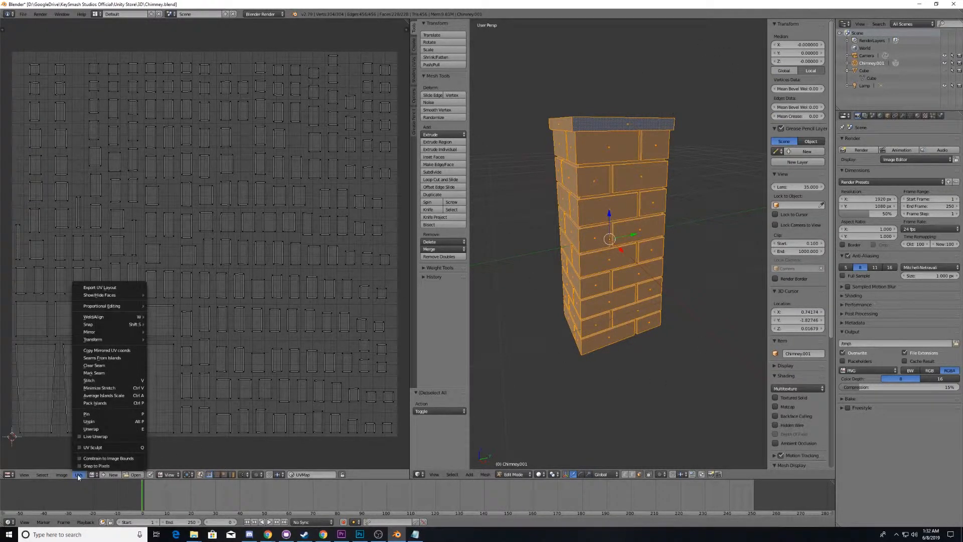
left_click(101, 288)
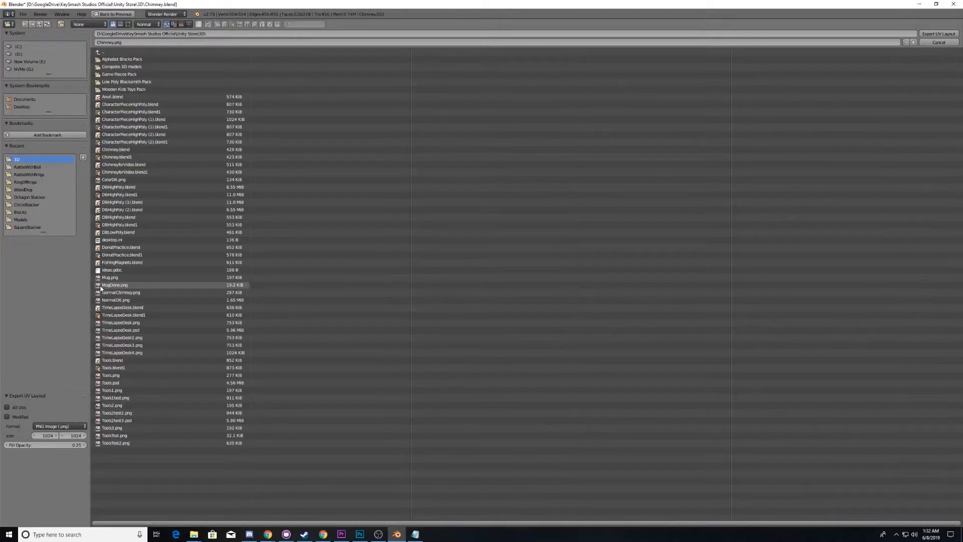
left_click(47, 434)
left_click(52, 438)
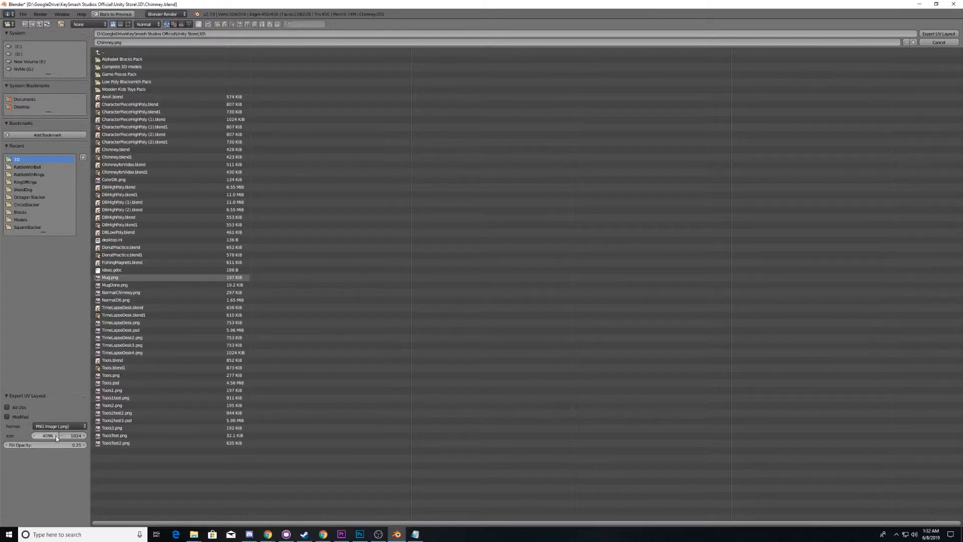
type("4096")
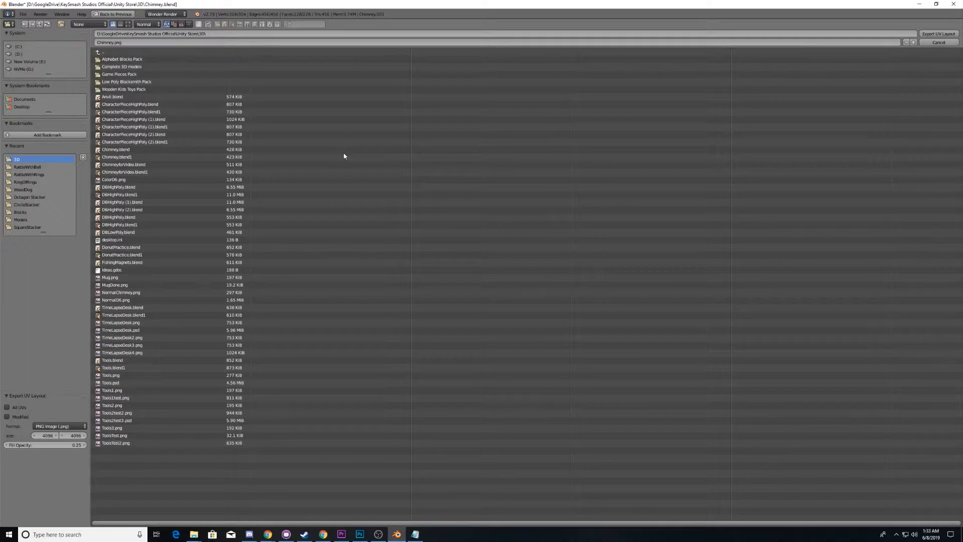
left_click(952, 35)
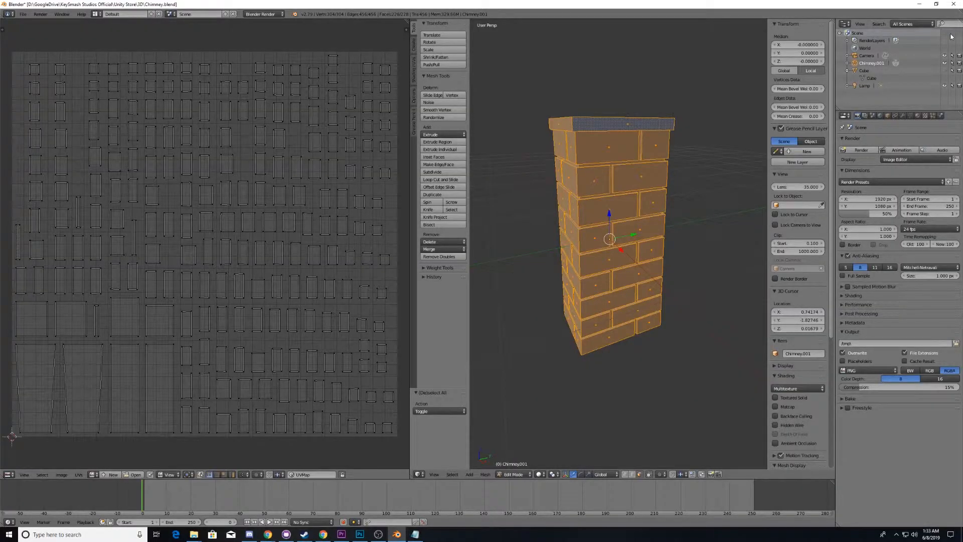
Switch to Photoshop with Chimney.png open and add a new layer beneath the UV layout layer
left_click(359, 534)
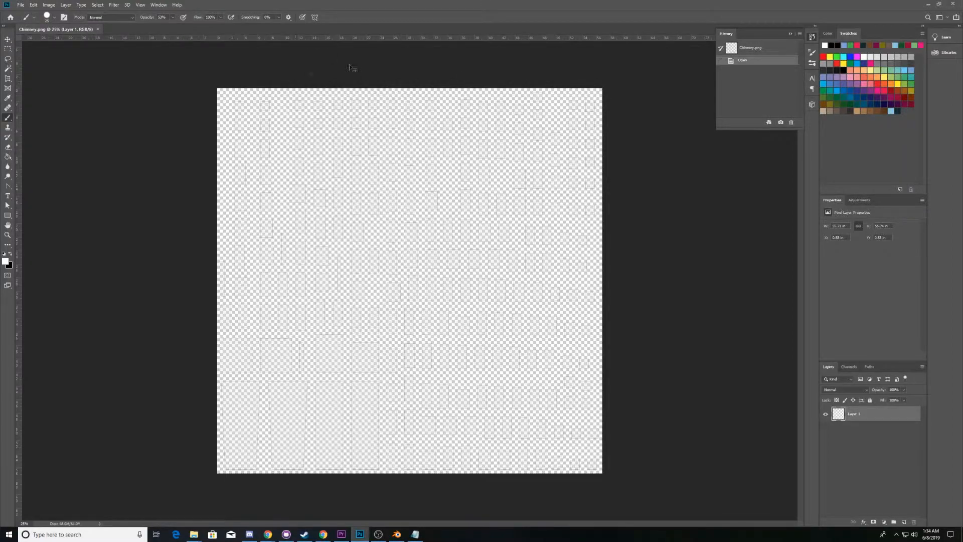
scroll(428, 195, "up", 3)
scroll(421, 222, "up", 3)
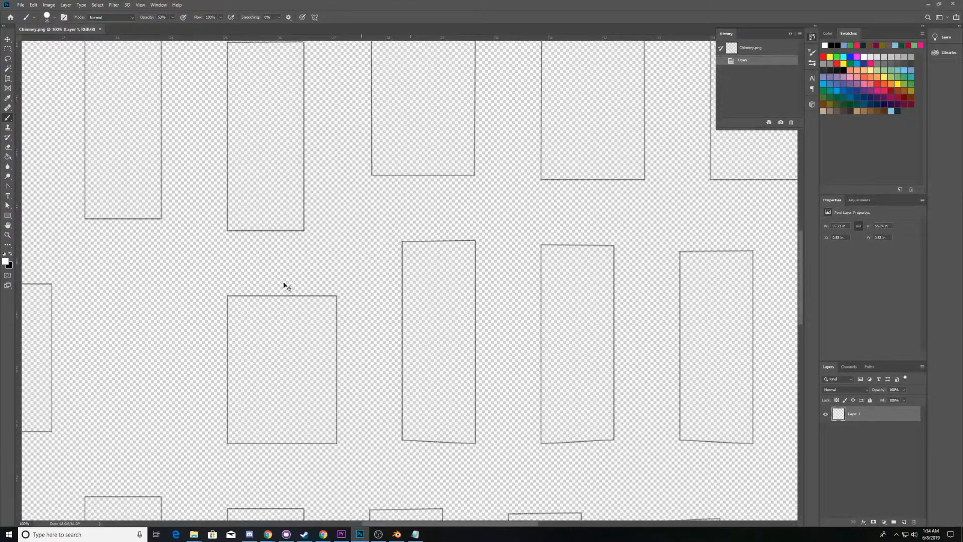
scroll(494, 320, "down", 6)
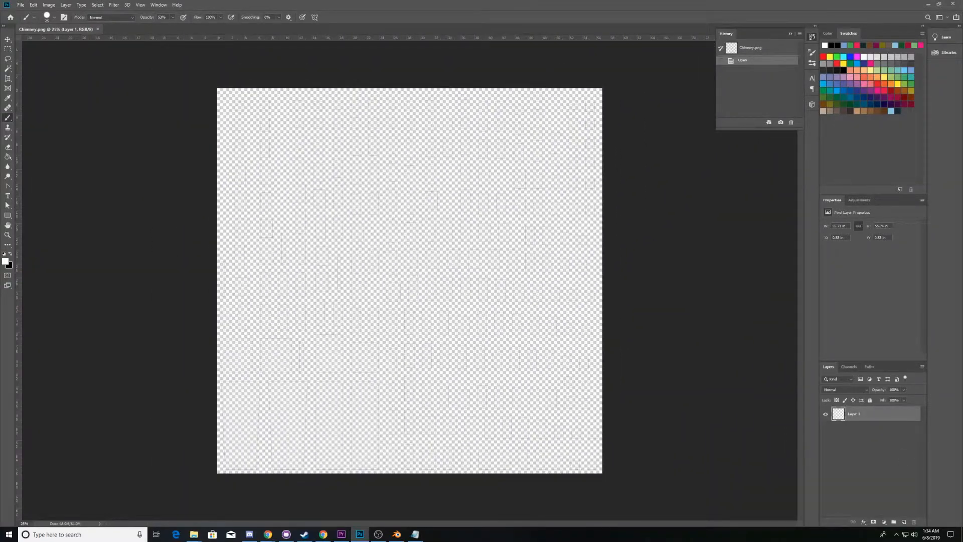
left_click(904, 522)
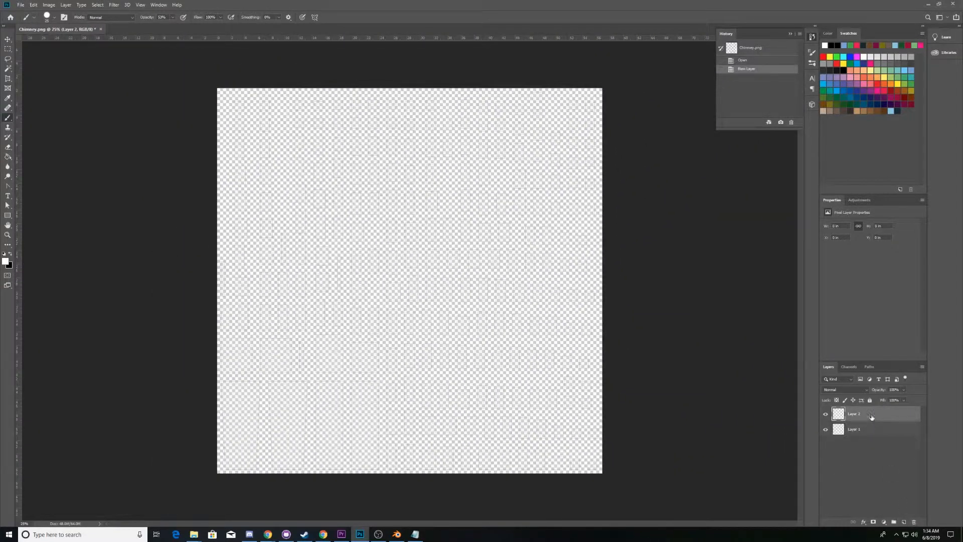
left_click_drag(872, 416, 866, 437)
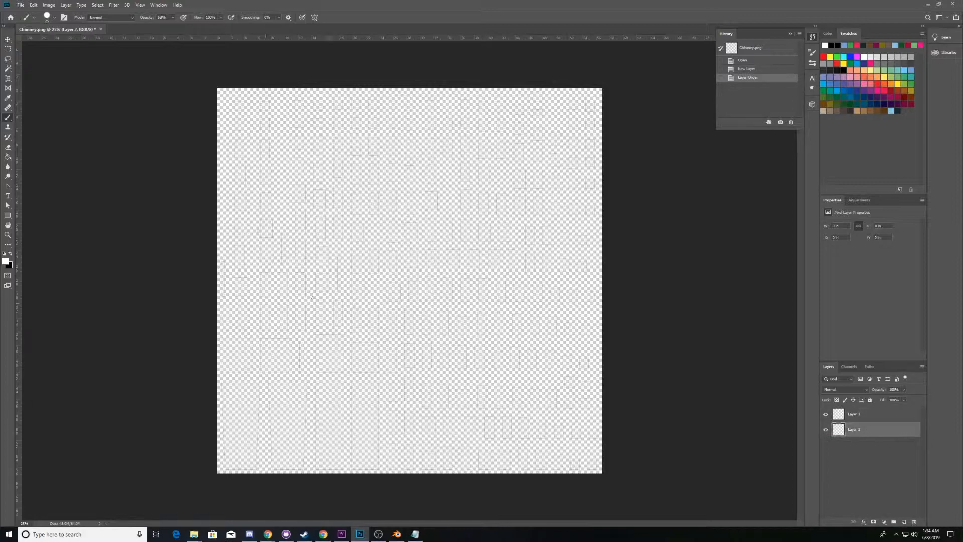
Fill the new layer beneath the UV layout with black and merge the two layers into one
left_click(10, 255)
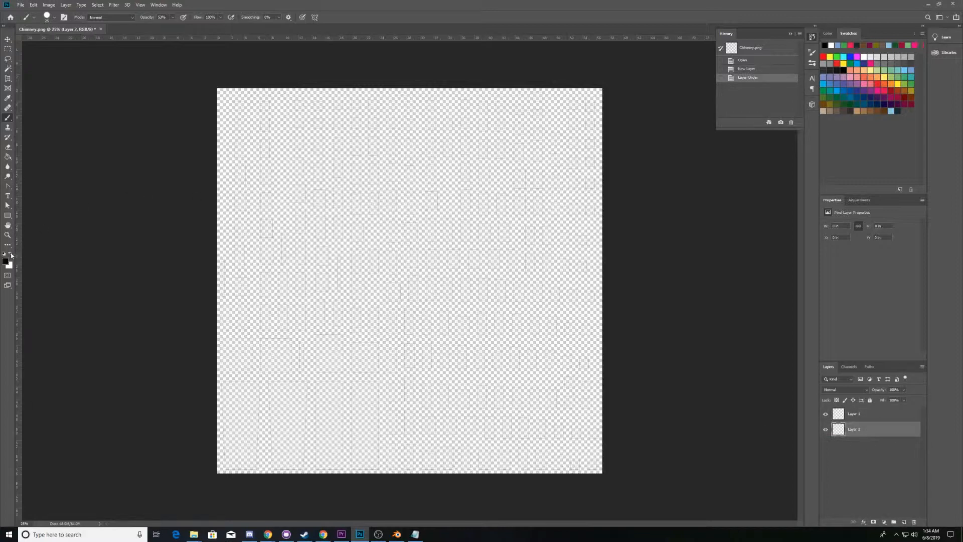
key("g")
left_click(438, 267)
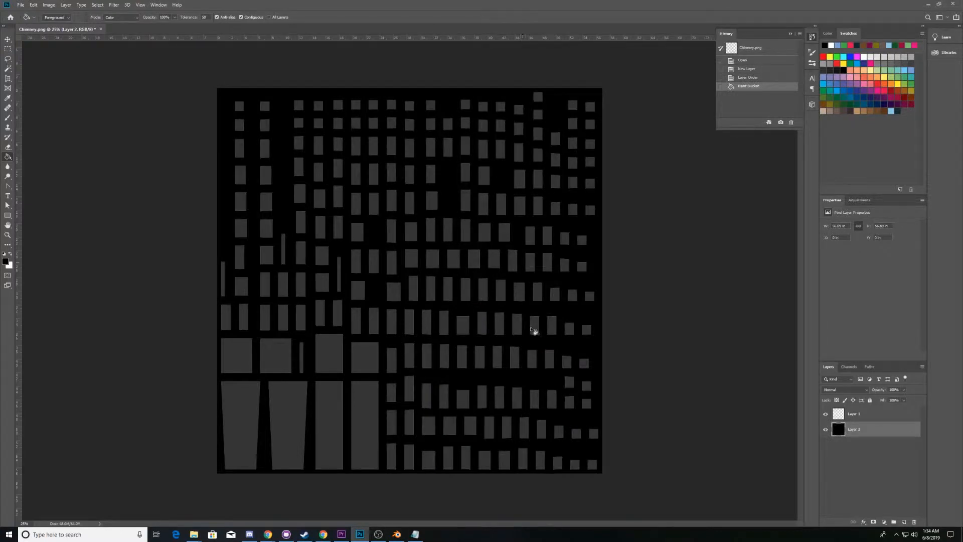
right_click(878, 415)
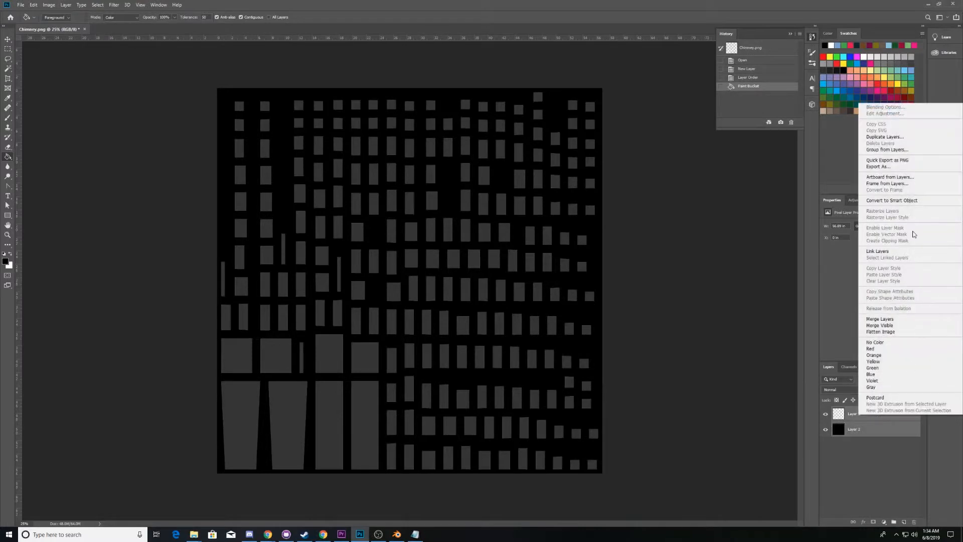
left_click(891, 320)
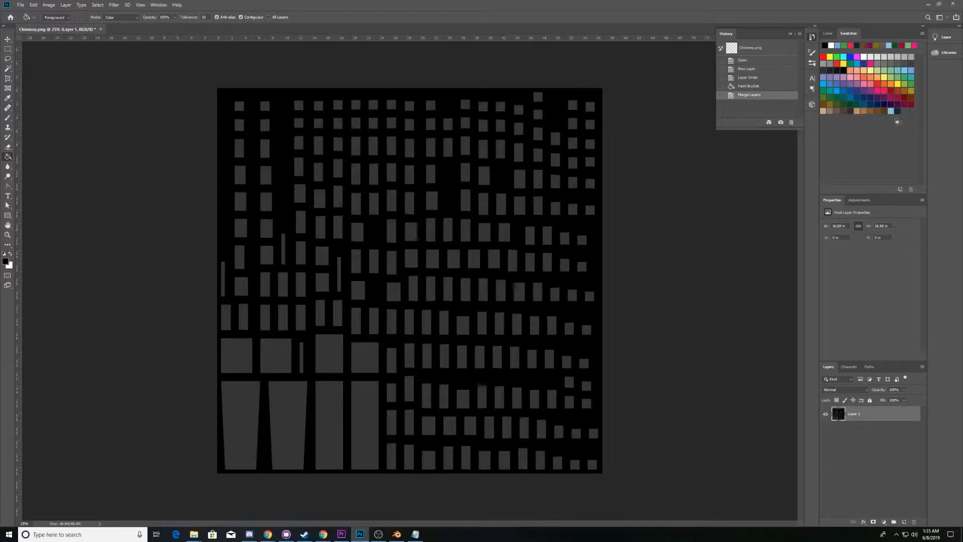
Choose a muted reddish-orange brick tone as the foreground colour
left_click(829, 33)
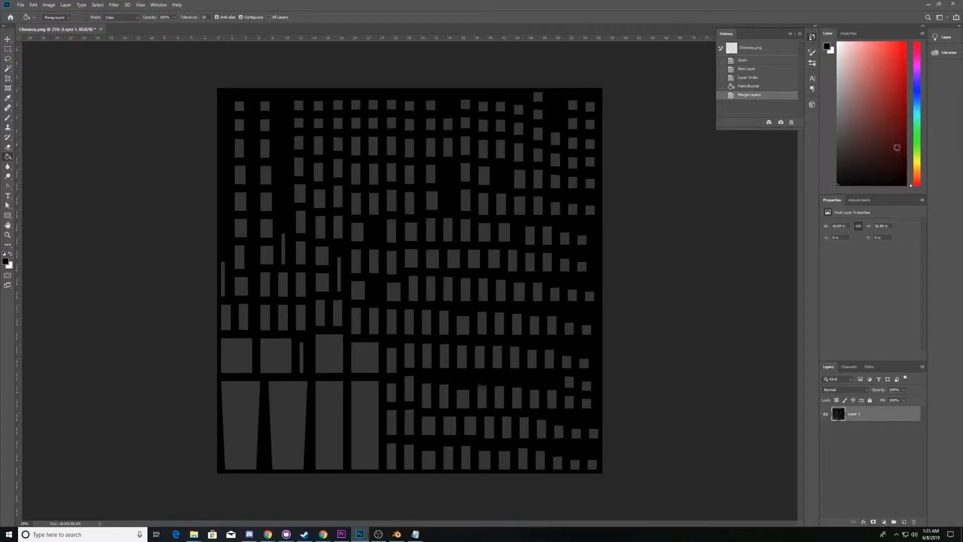
left_click_drag(916, 172, 920, 177)
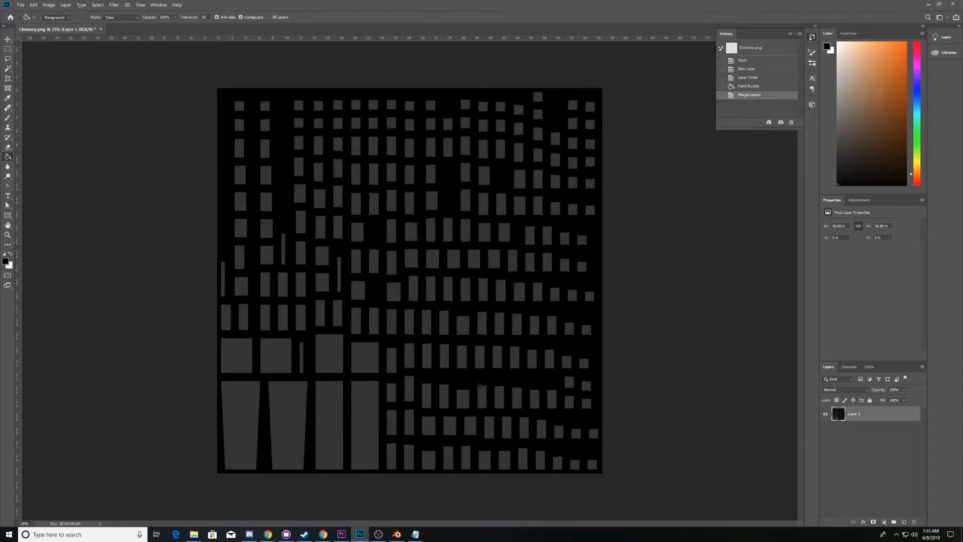
left_click(895, 135)
left_click(903, 92)
left_click(898, 98)
left_click_drag(916, 179, 918, 180)
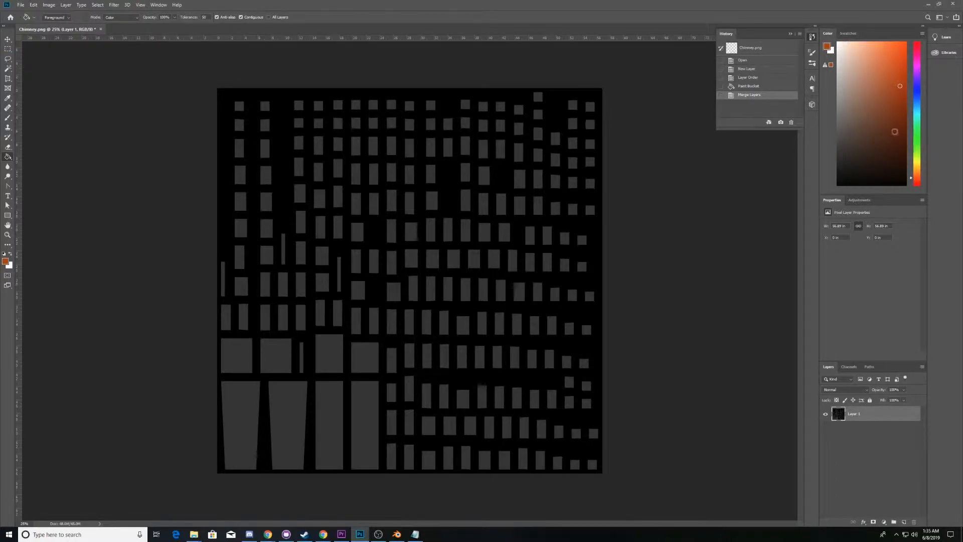
left_click(882, 83)
Add a new layer beneath the UV layout layer and fill it with the brick colour
left_click(904, 523)
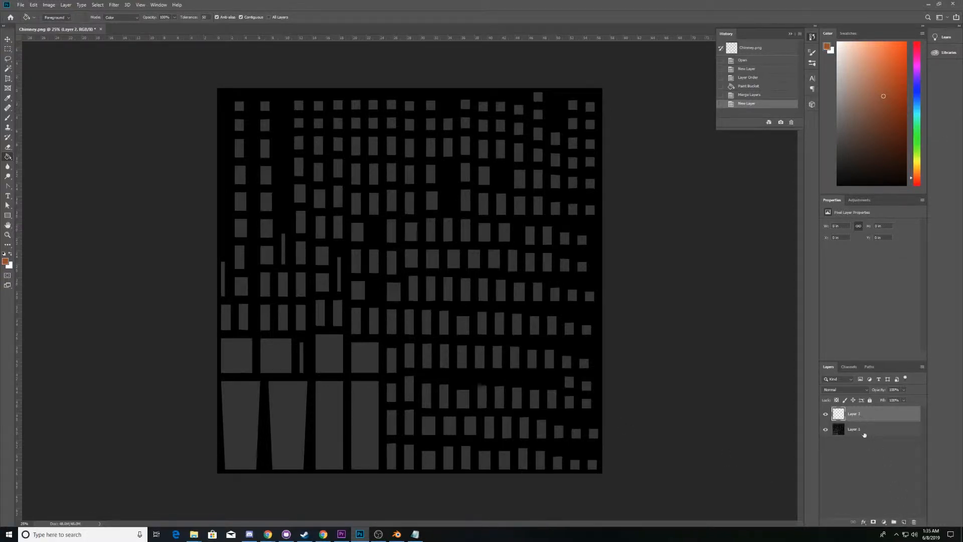
left_click_drag(865, 435, 865, 437)
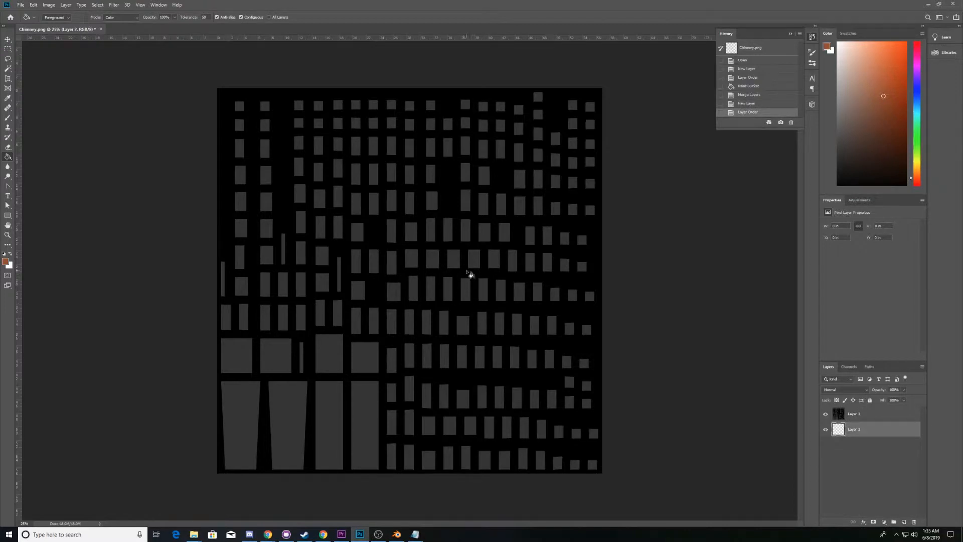
left_click(466, 254)
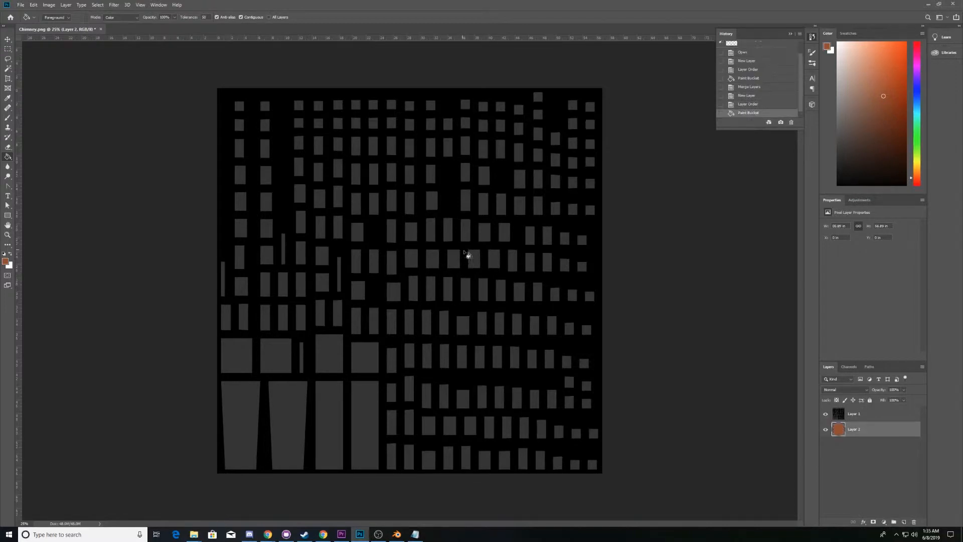
Toggle the visibility of the UV layout layer to compare it with the brick-coloured layer beneath
left_click(826, 415)
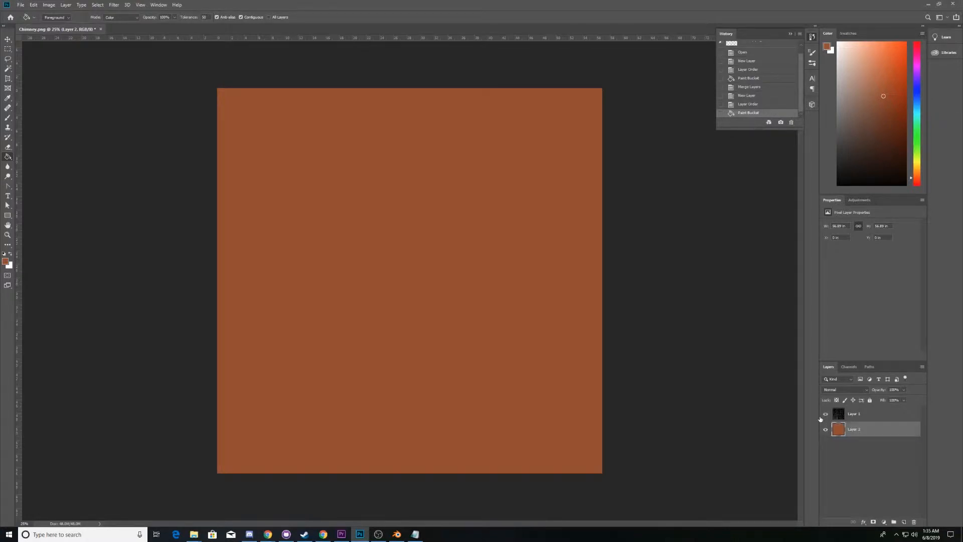
left_click(822, 418)
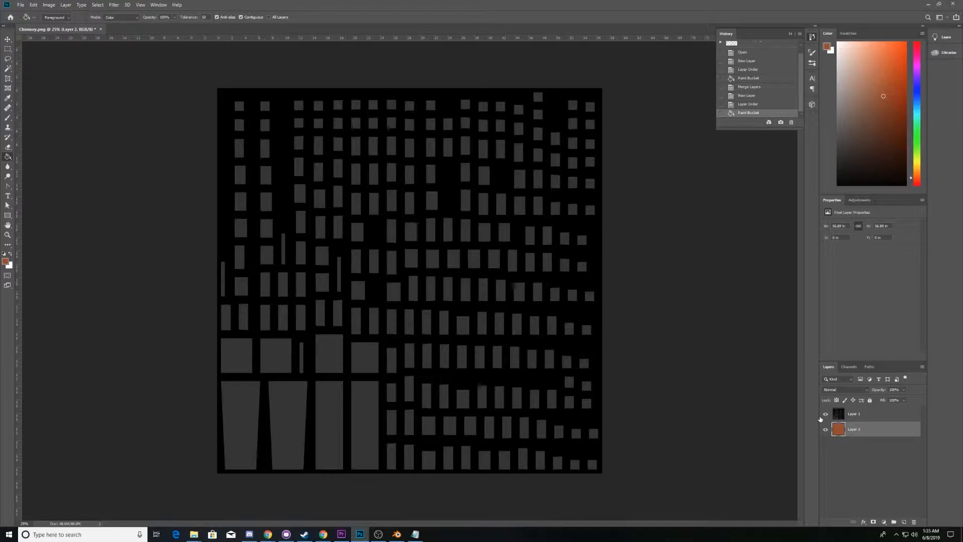
left_click(845, 414)
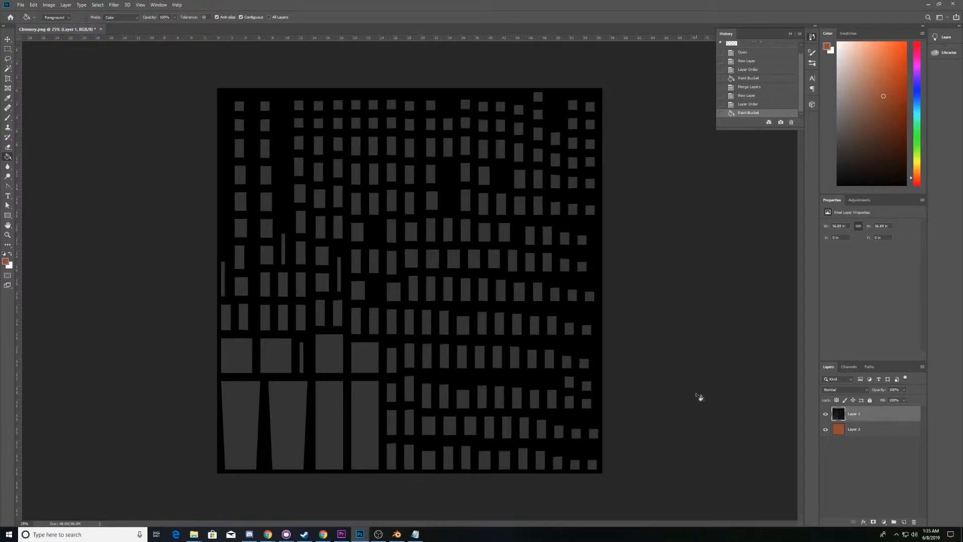
left_click(858, 430)
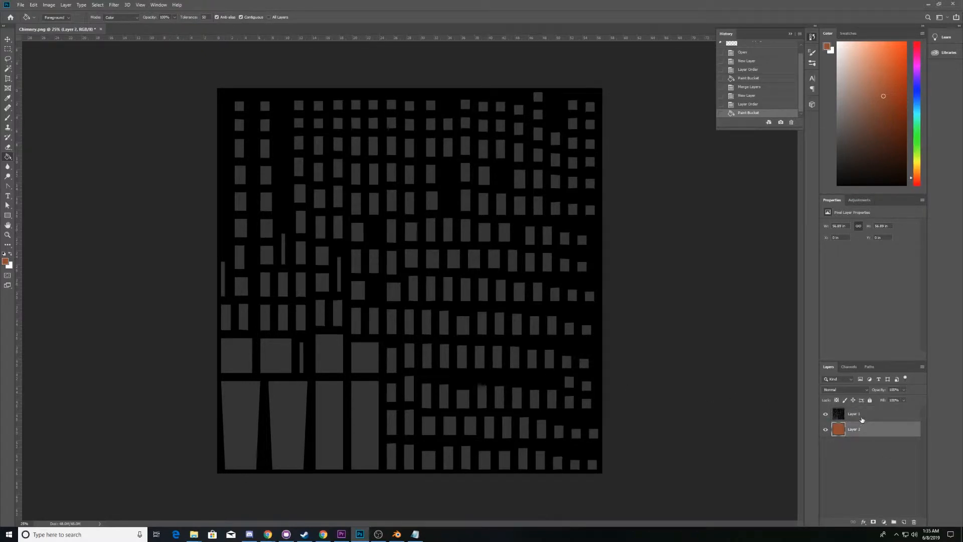
left_click(826, 414)
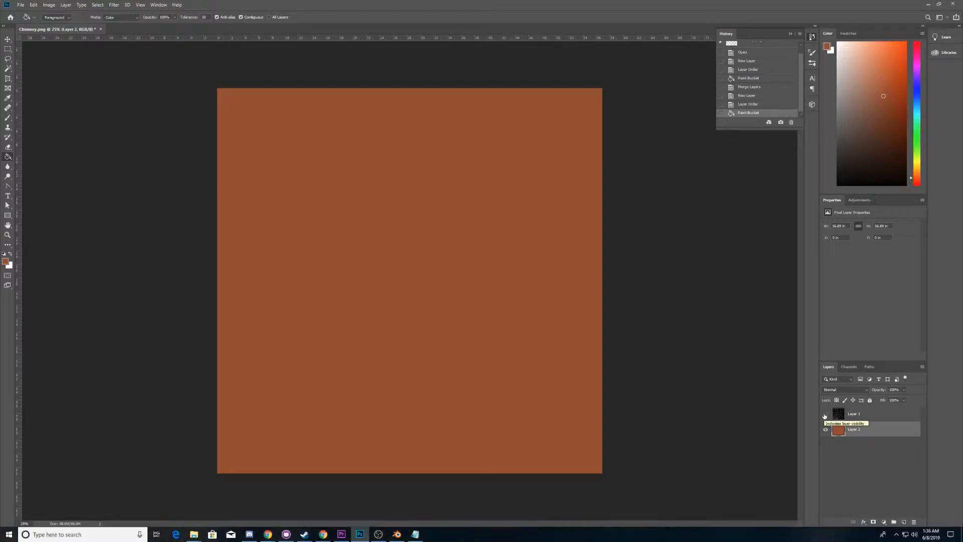
left_click(825, 415)
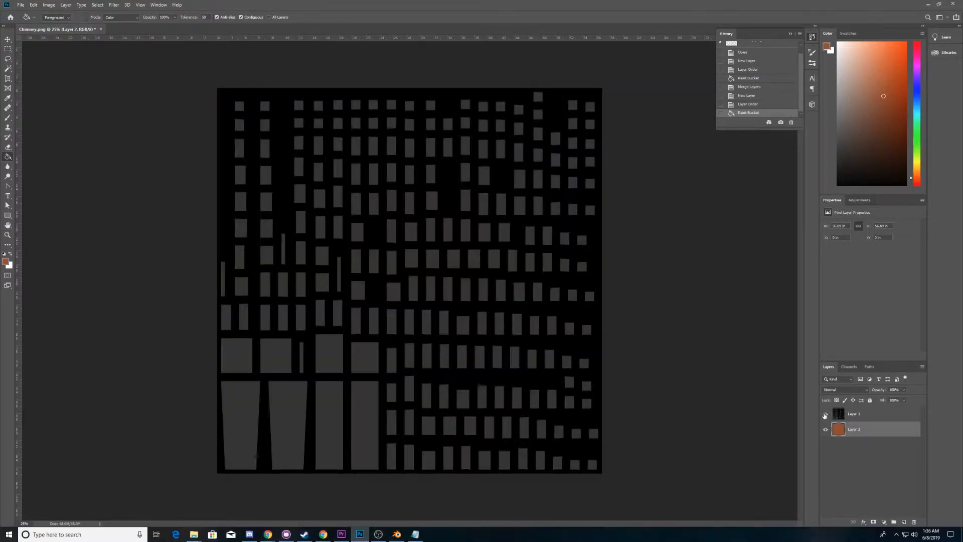
Check the mortar gaps of the chimney in Blender, return to Photoshop, and choose a yellowish-brown foreground colour
left_click(397, 533)
scroll(602, 205, "up", 7)
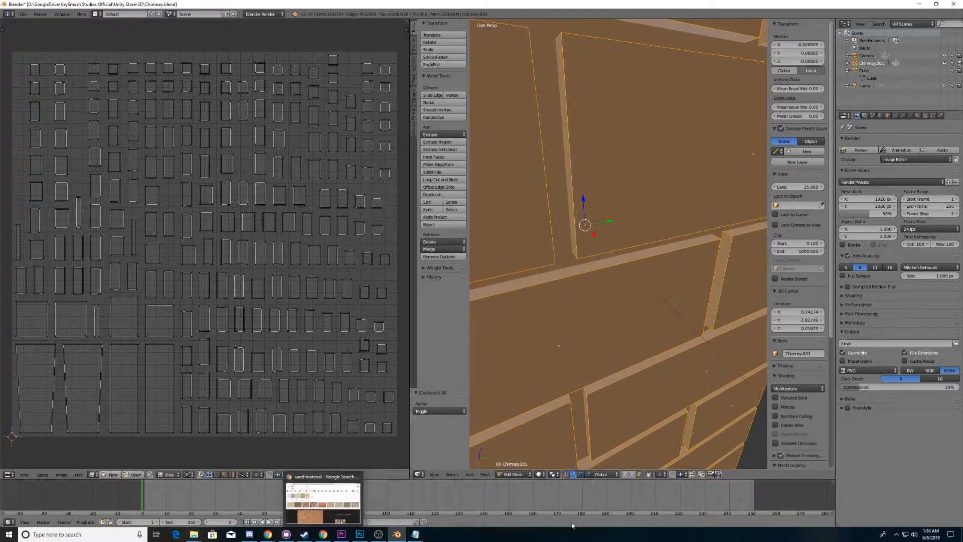
left_click(360, 534)
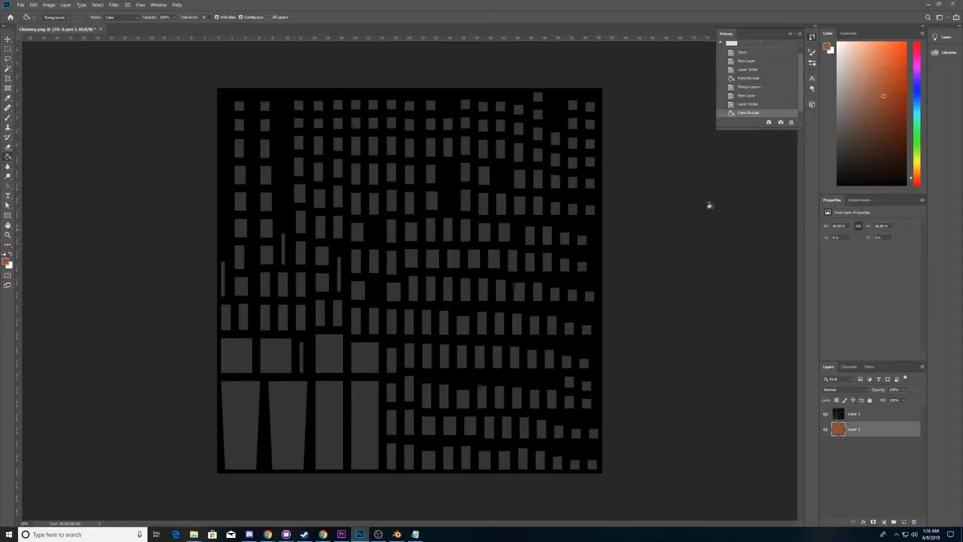
left_click_drag(918, 173, 918, 171)
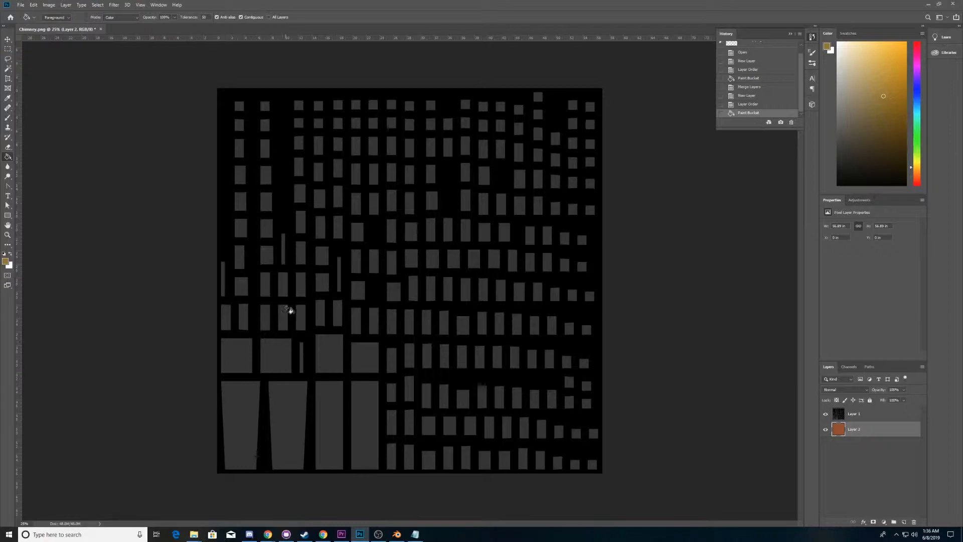
Switch to Blender and select the mortar faces on all four sides of the chimney to identify their UV islands
left_click(396, 534)
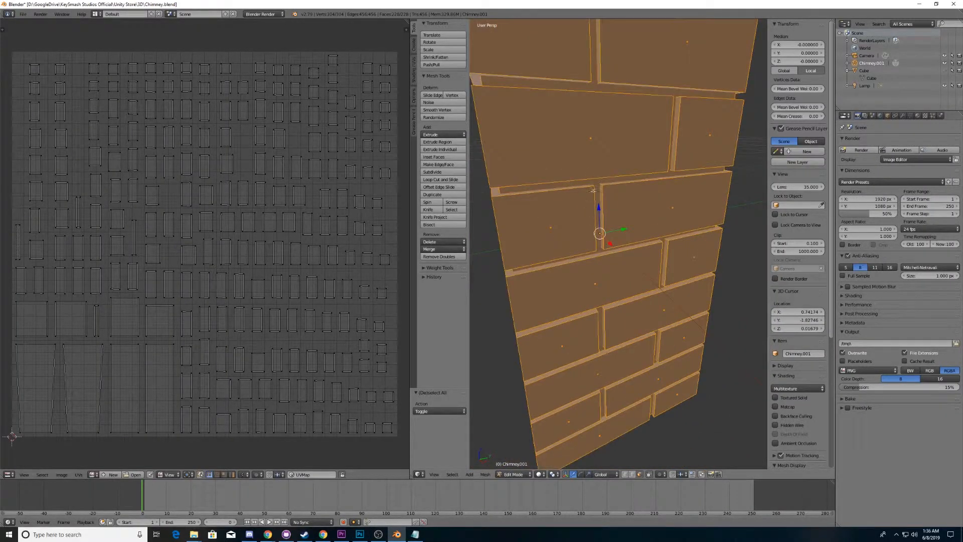
right_click(597, 184)
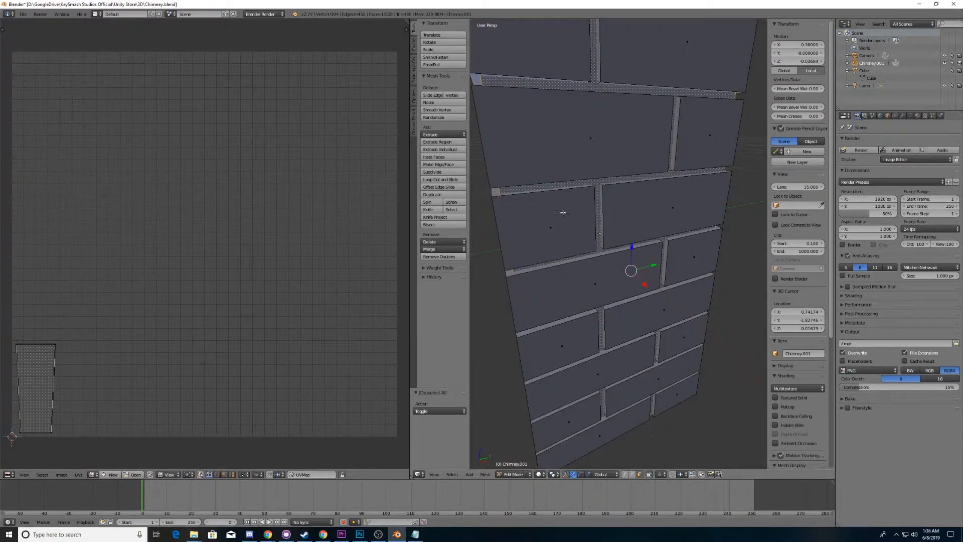
mouse_move(595, 191)
left_mouse_down()
mouse_move(617, 185)
mouse_move(584, 184)
left_mouse_up()
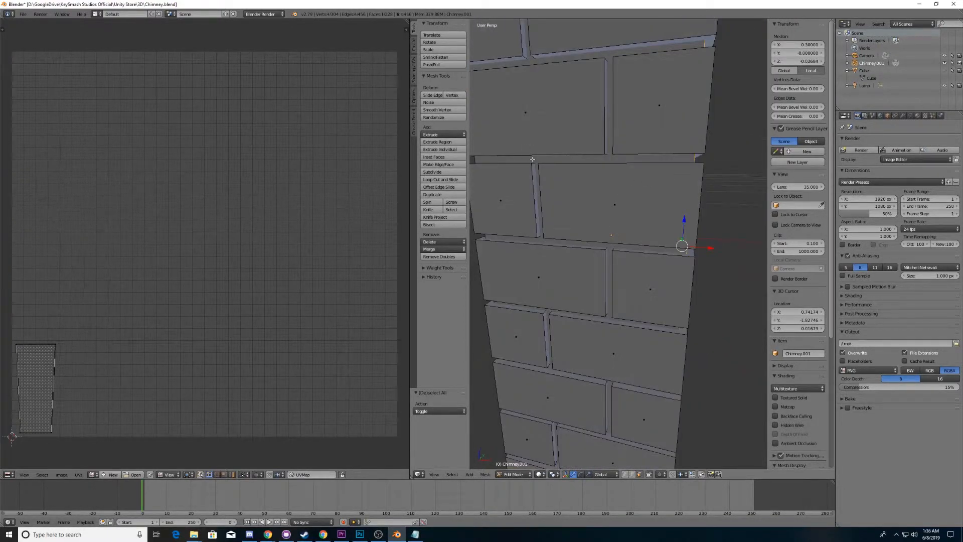
right_click(533, 160, "shift")
left_click_drag(533, 159, 611, 170)
right_click(587, 169, "shift")
right_click(578, 169, "shift")
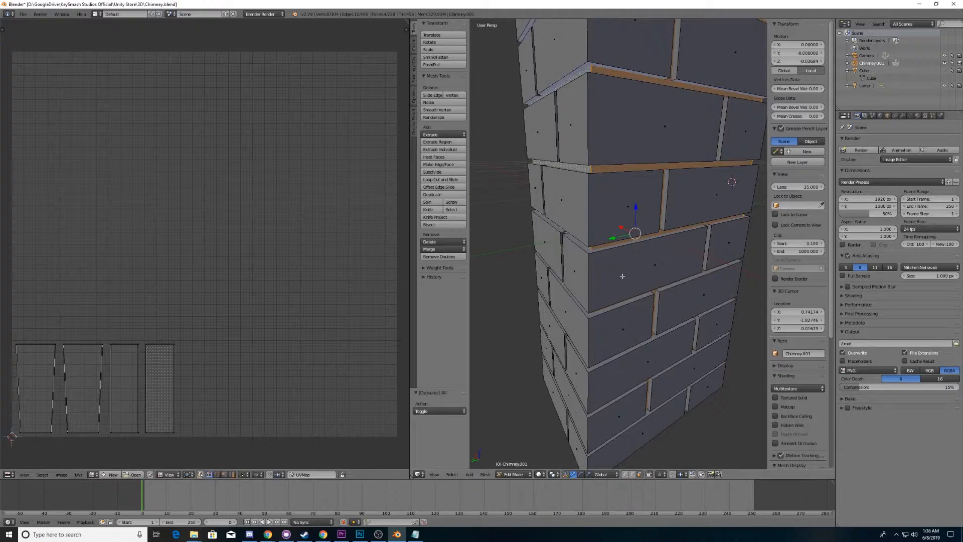
Add the chimney's bottom face and the cap's top face to the selection to locate their UV islands
left_click_drag(622, 276, 633, 191)
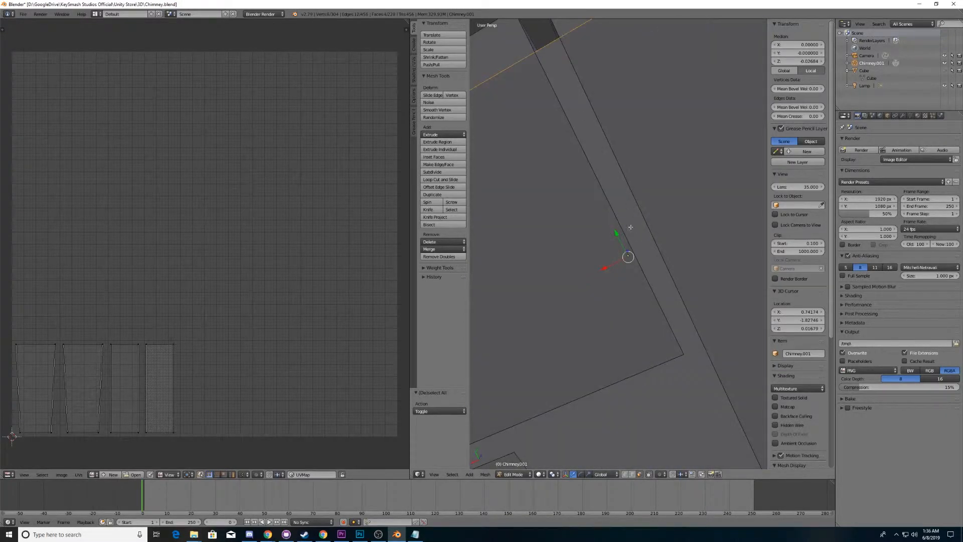
right_click(617, 186, "shift")
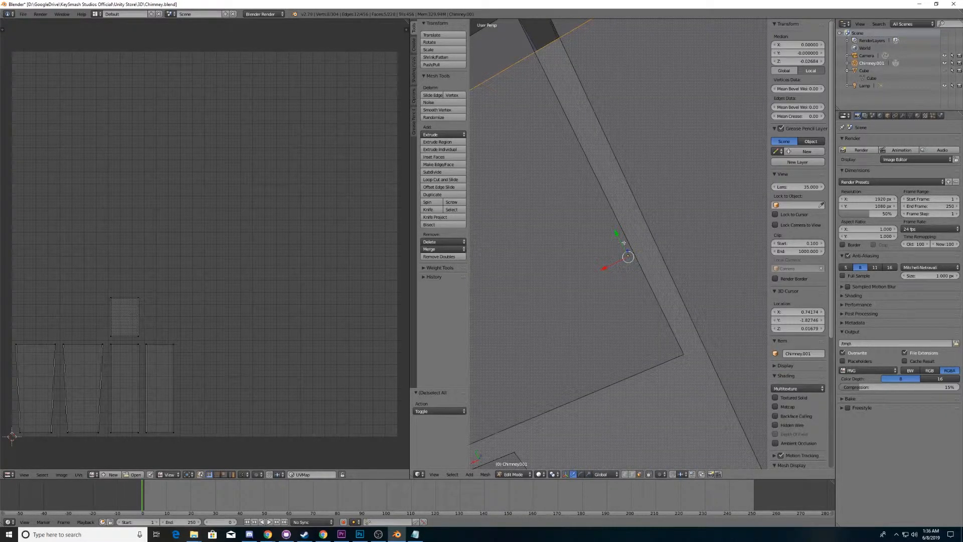
scroll(623, 243, "down", 5)
left_click_drag(624, 243, 617, 298)
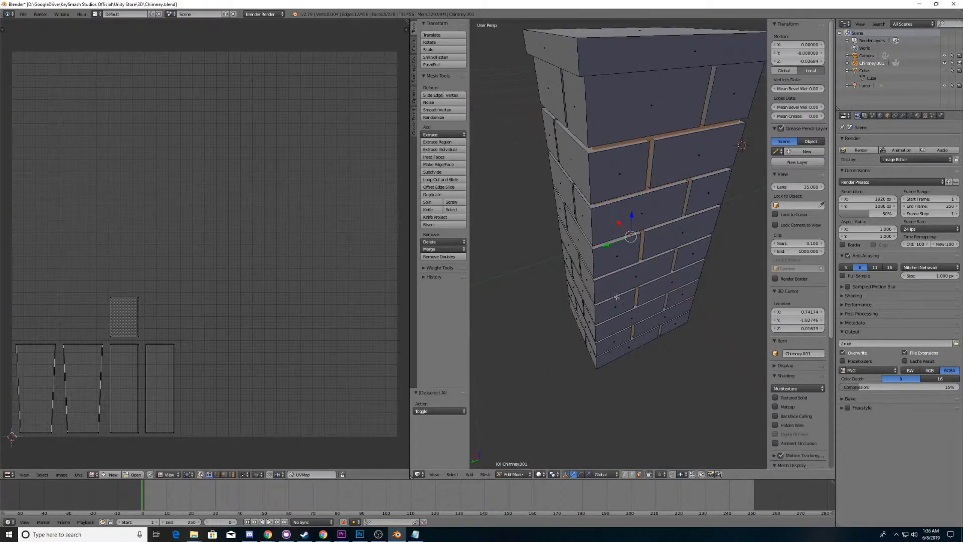
left_click_drag(627, 118, 585, 123)
right_click(586, 123, "shift")
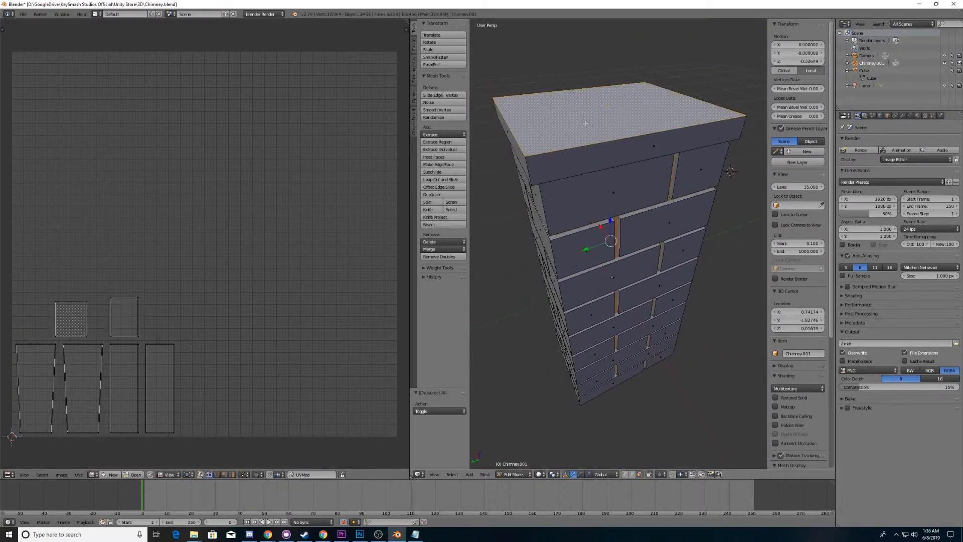
Add the cap's four side faces and its underside to the selection to locate their UV islands
right_click(597, 153, "shift")
left_click_drag(597, 153, 643, 164)
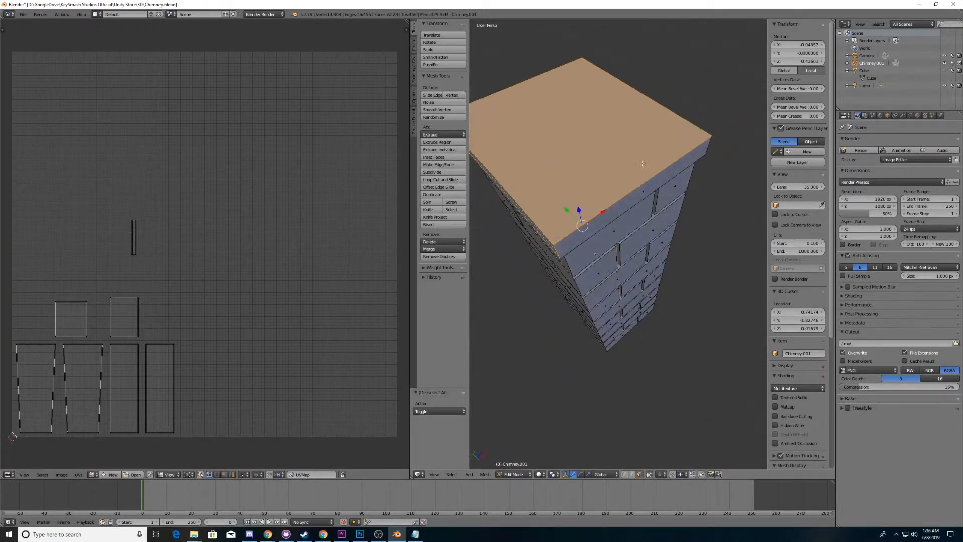
right_click(627, 196, "shift")
left_click_drag(576, 206, 653, 165)
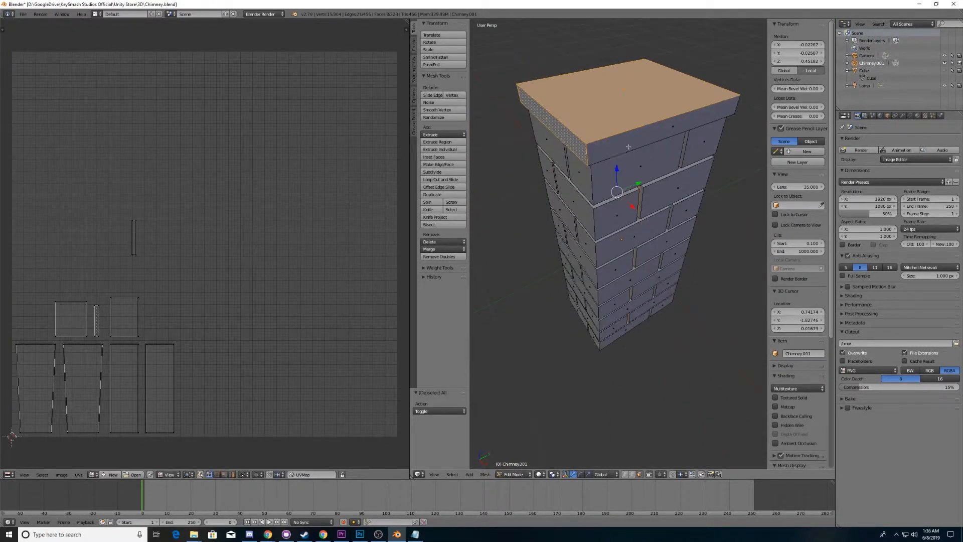
right_click(717, 126, "shift")
left_click_drag(717, 126, 513, 164)
right_click(698, 210, "shift")
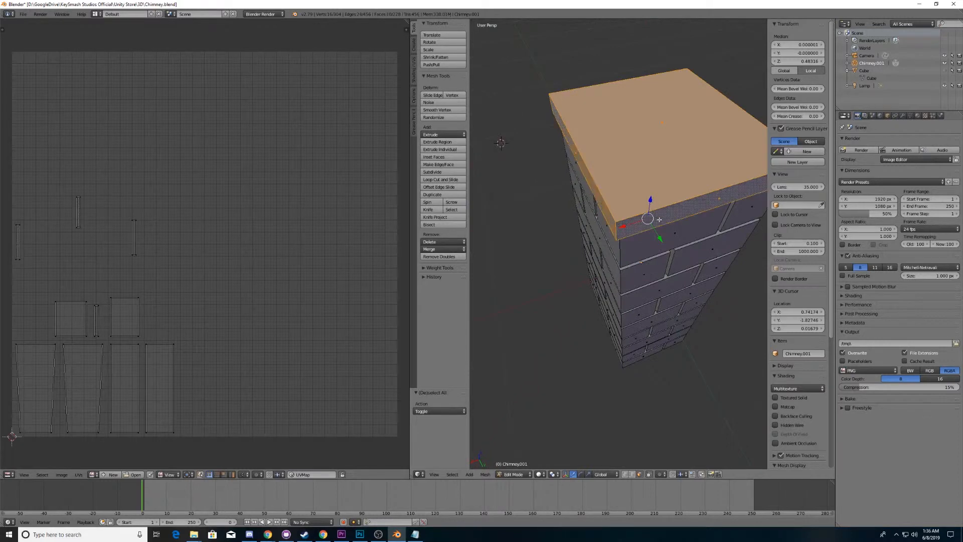
left_click_drag(699, 211, 689, 137)
right_click(605, 98, "shift")
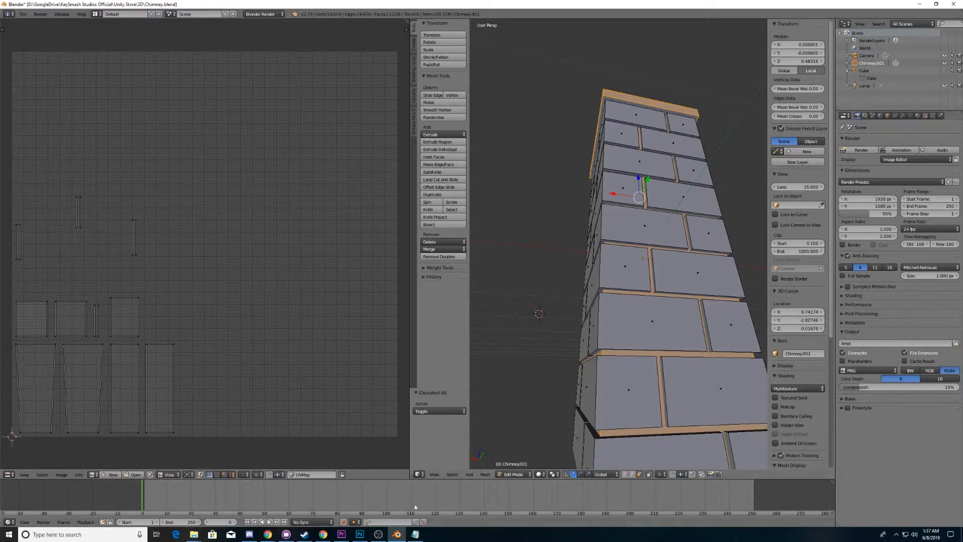
Switch to Photoshop and add the two square islands and the four tall islands in the lowest row to the Magic Wand selection
left_click(360, 534)
key("ctrl+z")
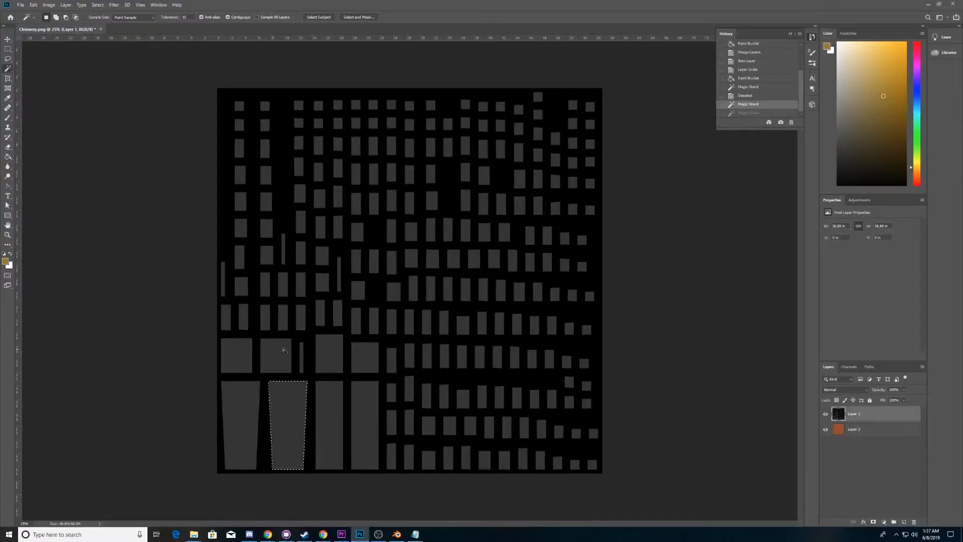
key("ctrl+shift+z")
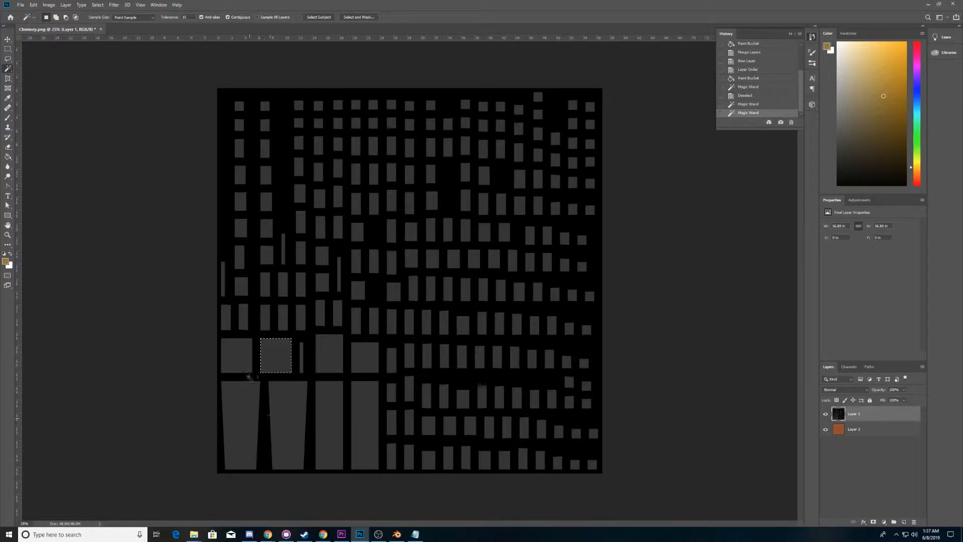
left_click(245, 367, "shift")
left_click(232, 430, "shift")
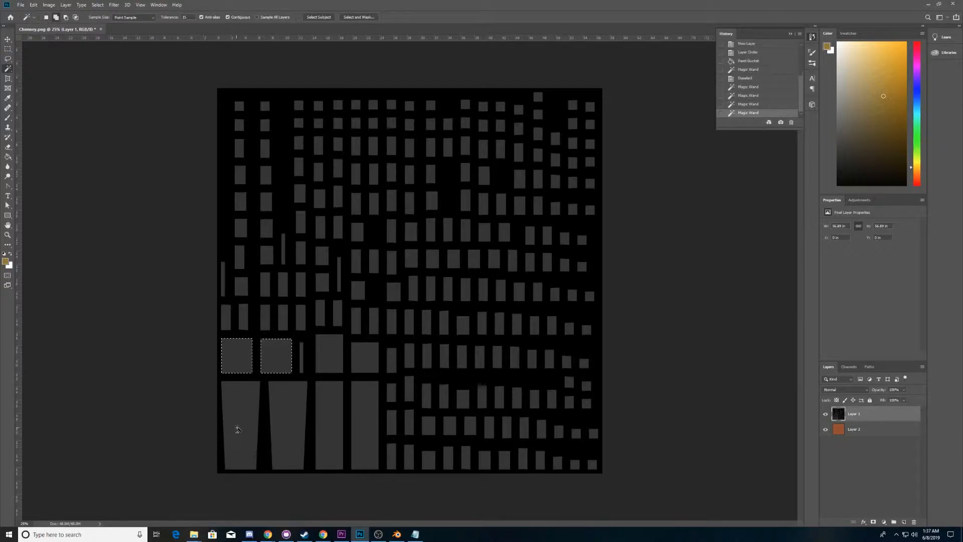
left_click(296, 423, "shift")
left_click(329, 424, "shift")
left_click(364, 421, "shift")
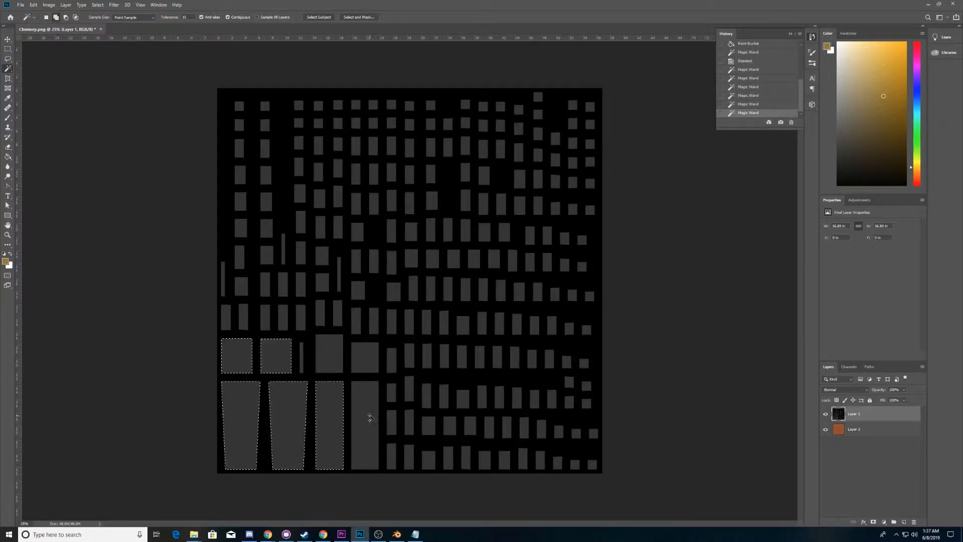
Add the four thin strip islands of the cap sides to the Magic Wand selection
left_click(301, 358, "shift")
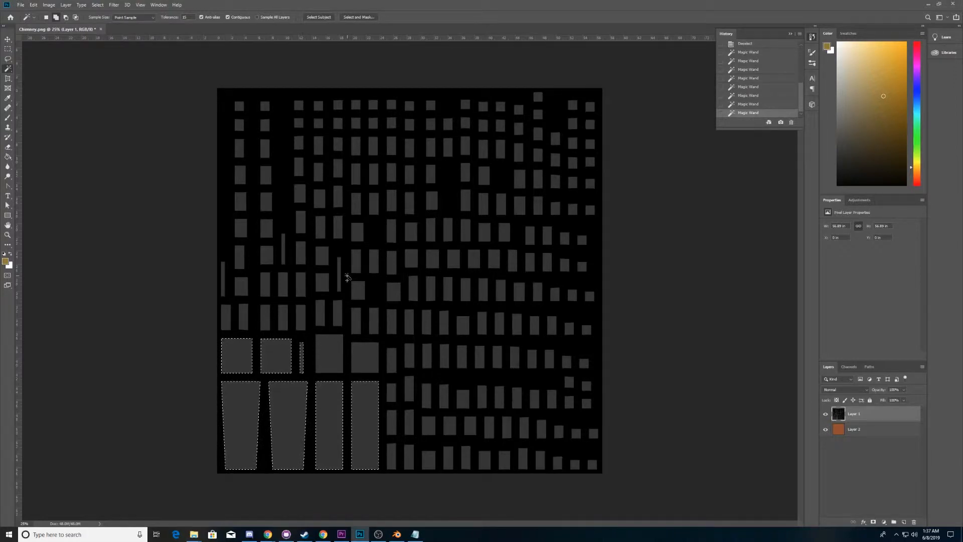
left_click(329, 270, "shift")
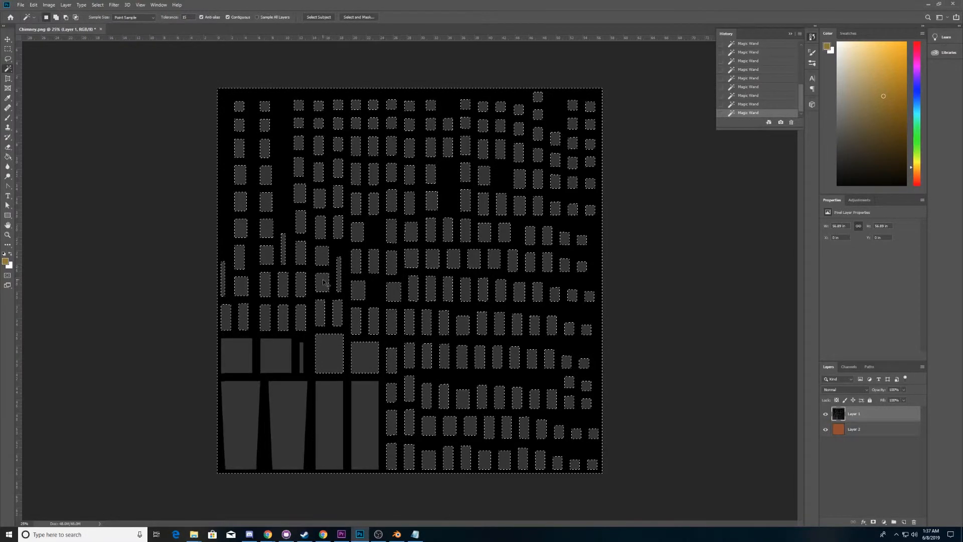
key("ctrl+z")
left_click(339, 277, "shift")
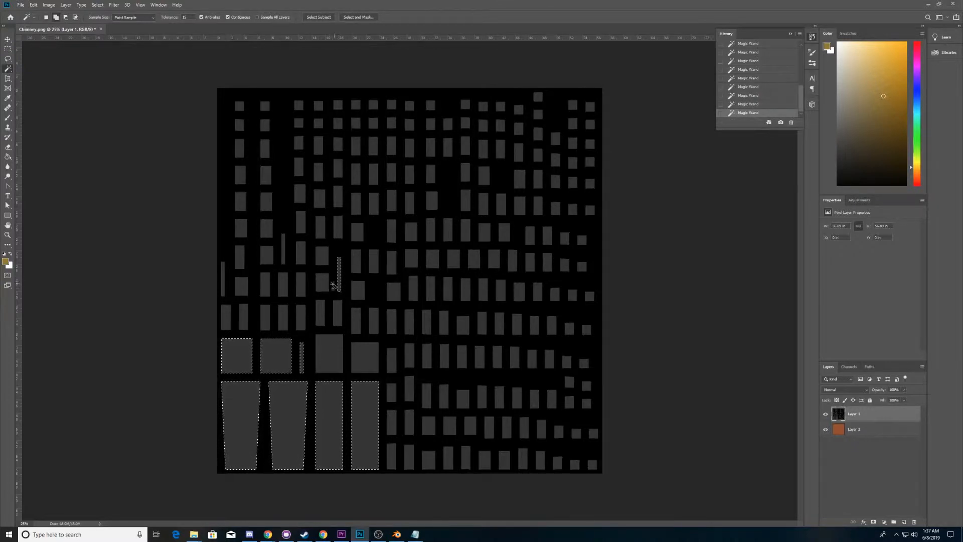
left_click(284, 249, "shift")
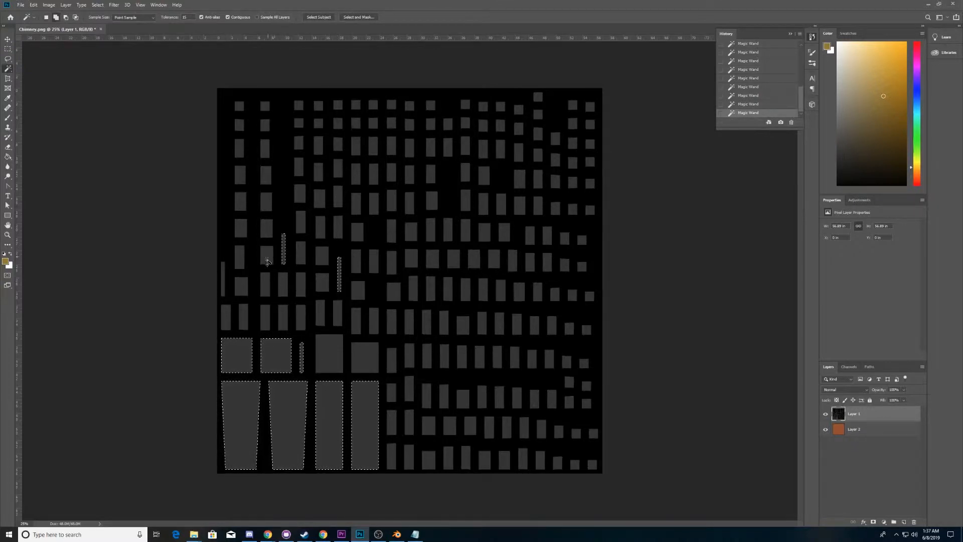
left_click(224, 276, "shift")
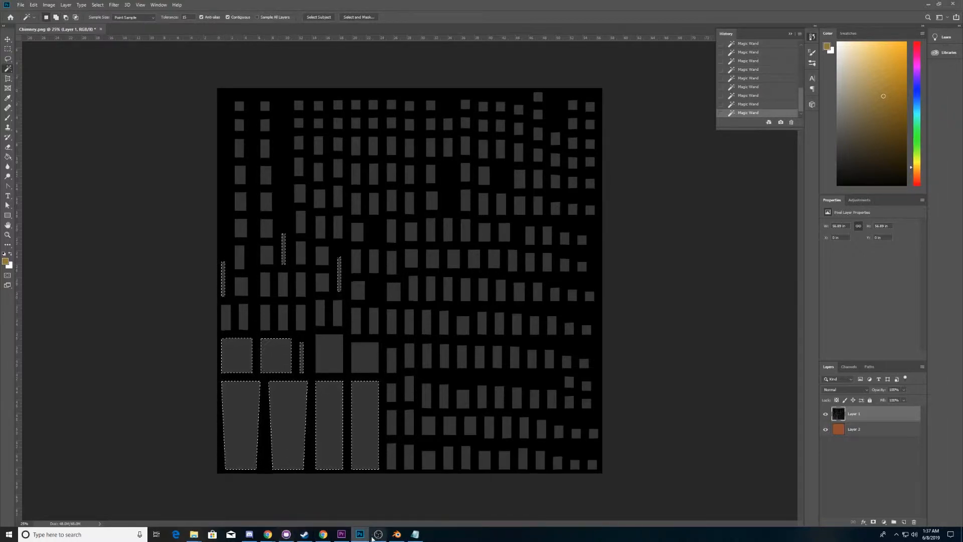
Compare with the selected UV islands in Blender and add the missing large island above the third tall one to the Photoshop selection
left_click(396, 535)
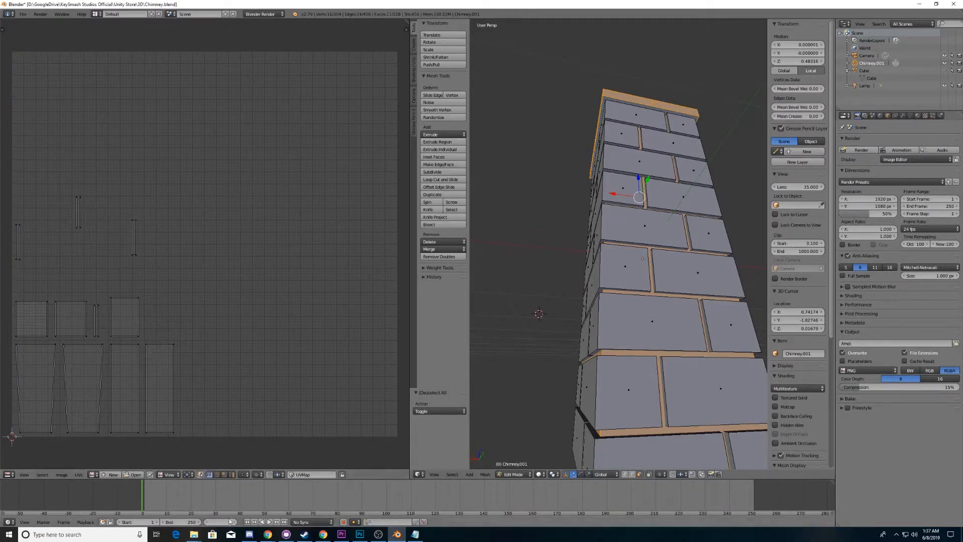
left_click(360, 534)
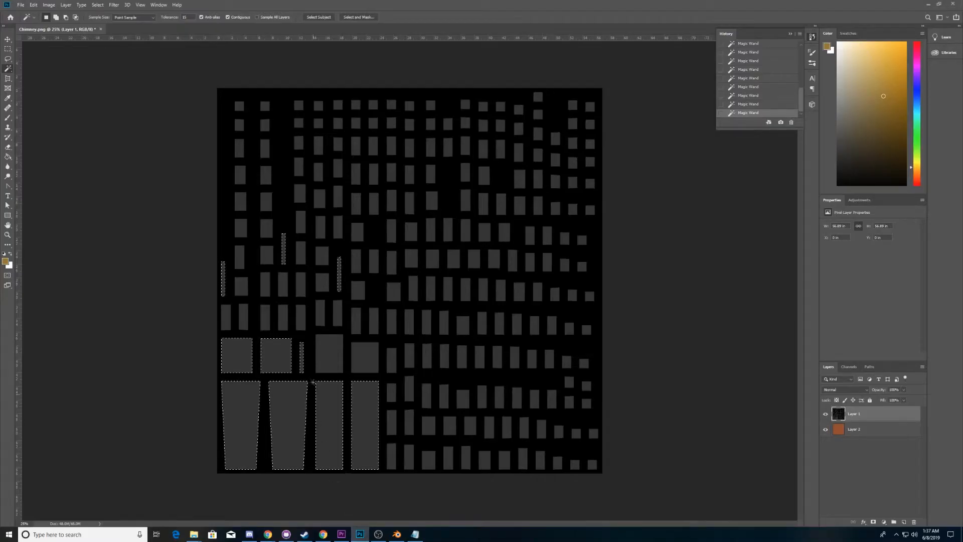
right_click(332, 355, "shift")
left_click(330, 348, "shift")
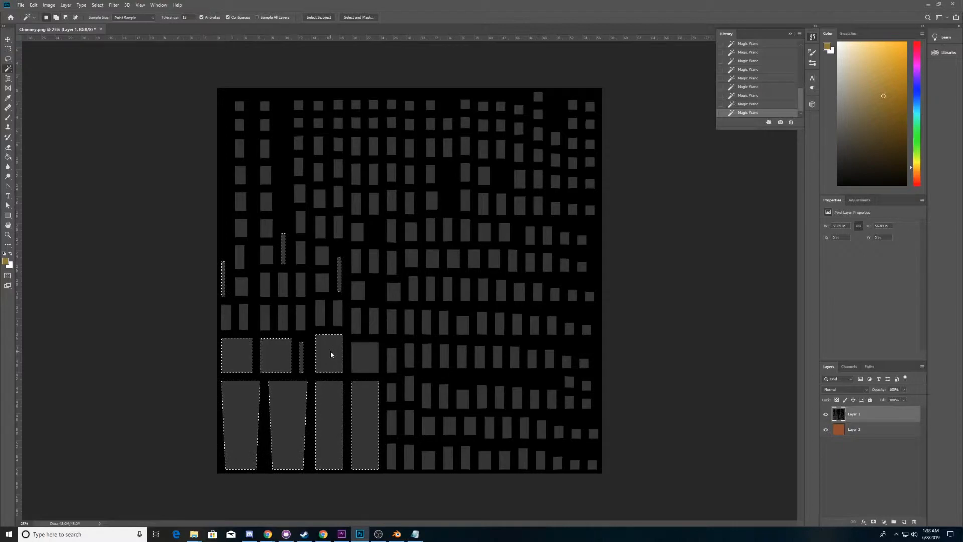
left_click(332, 364)
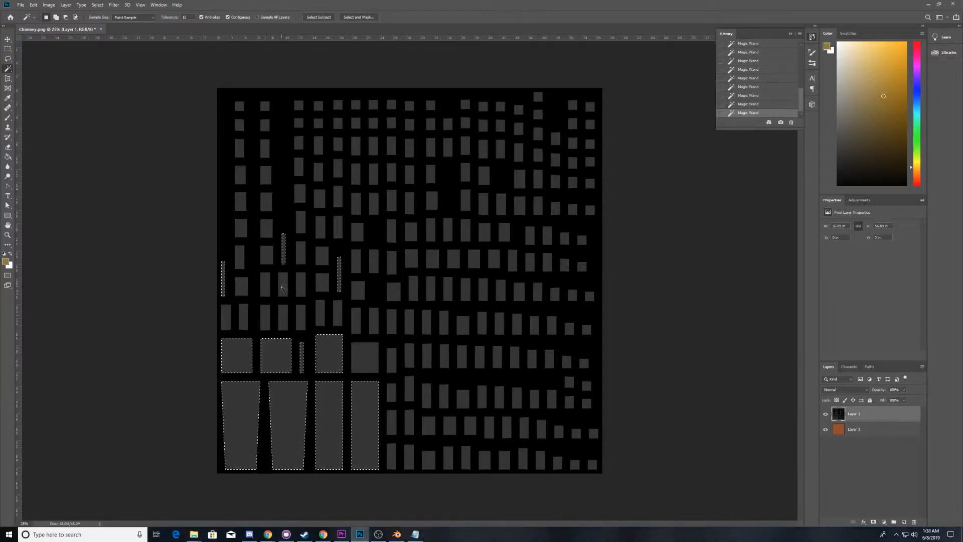
Create a new layer between the UV layout layer and the brick colour layer
key("ctrl+plus")
key("ctrl+plus")
key("ctrl+plus")
key("ctrl+plus")
key("ctrl+plus")
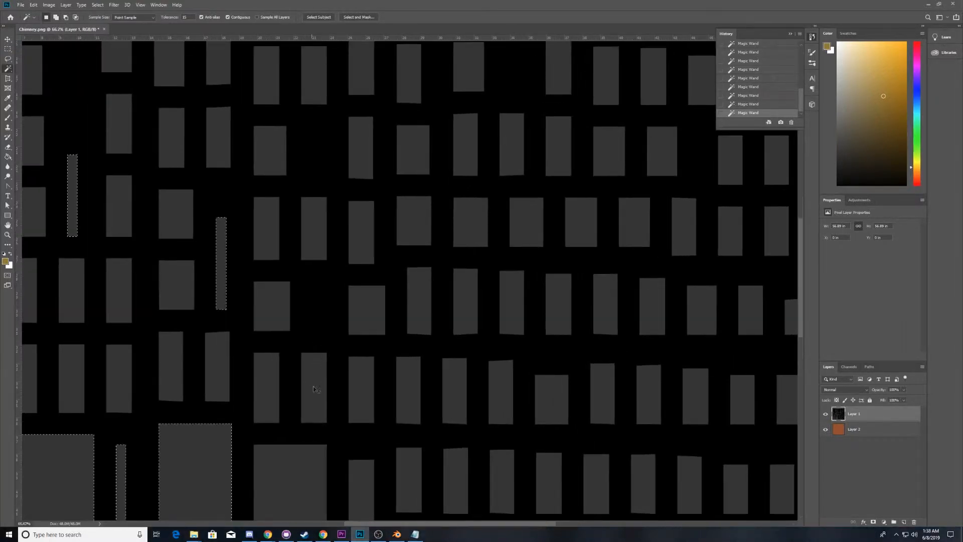
left_click_drag(446, 525, 339, 517)
scroll(397, 350, "down", 10)
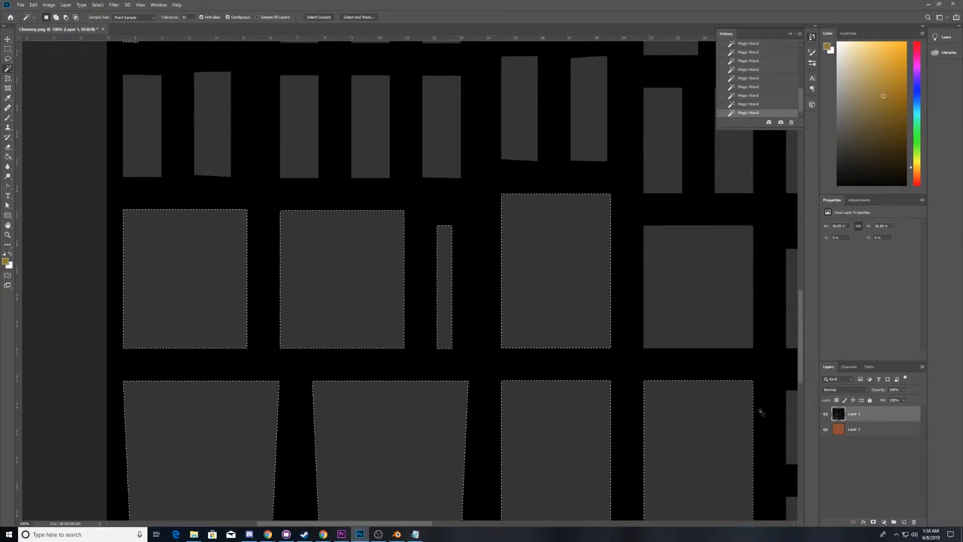
left_click(904, 523)
left_click_drag(852, 433, 853, 408)
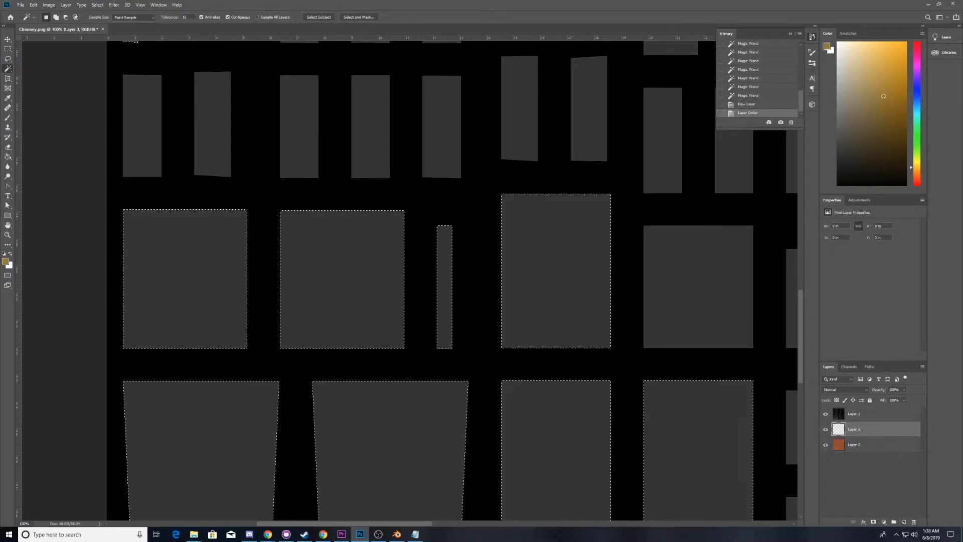
Fill the selected mortar and cap islands with a light beige using the Paint Bucket on the new layer and deselect them
left_click(853, 49)
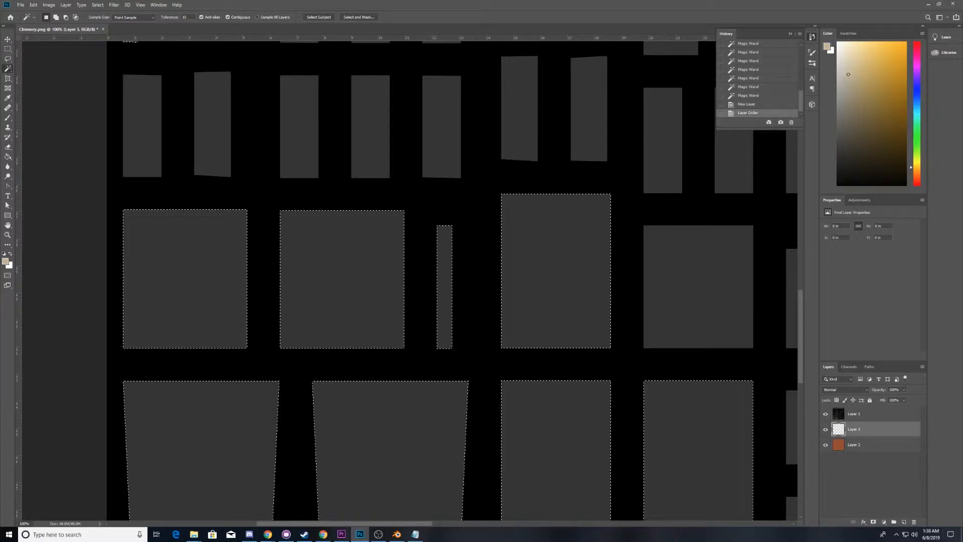
key("g")
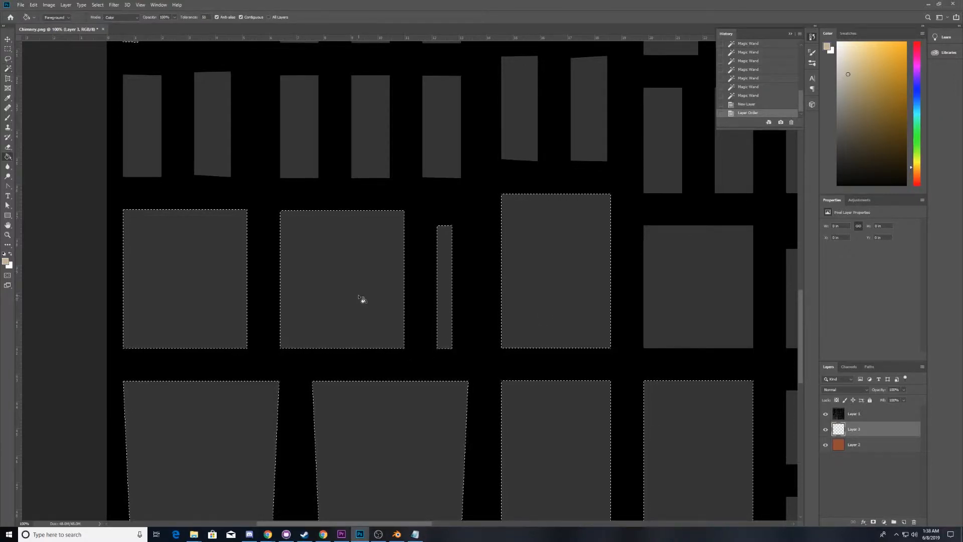
left_click(361, 298)
key("ctrl+d")
Hide the UV layout layer and check the beige islands against the brick background
scroll(447, 318, "down", 3)
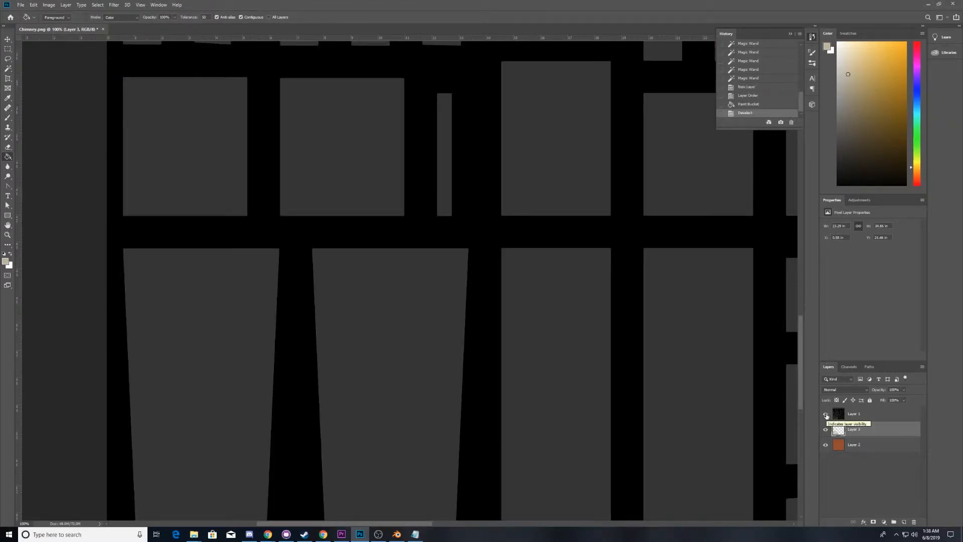
left_click(826, 415)
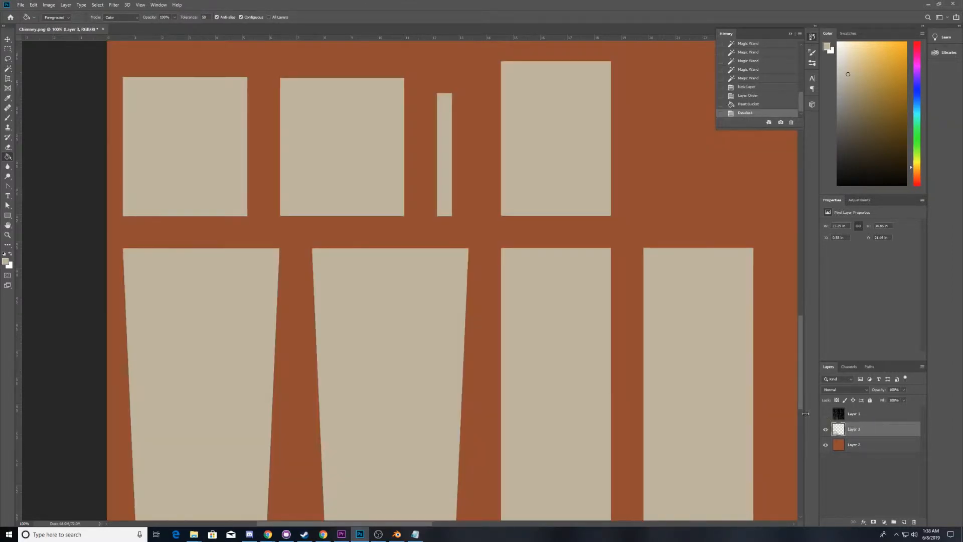
scroll(350, 360, "down", 1)
scroll(352, 358, "down", 4)
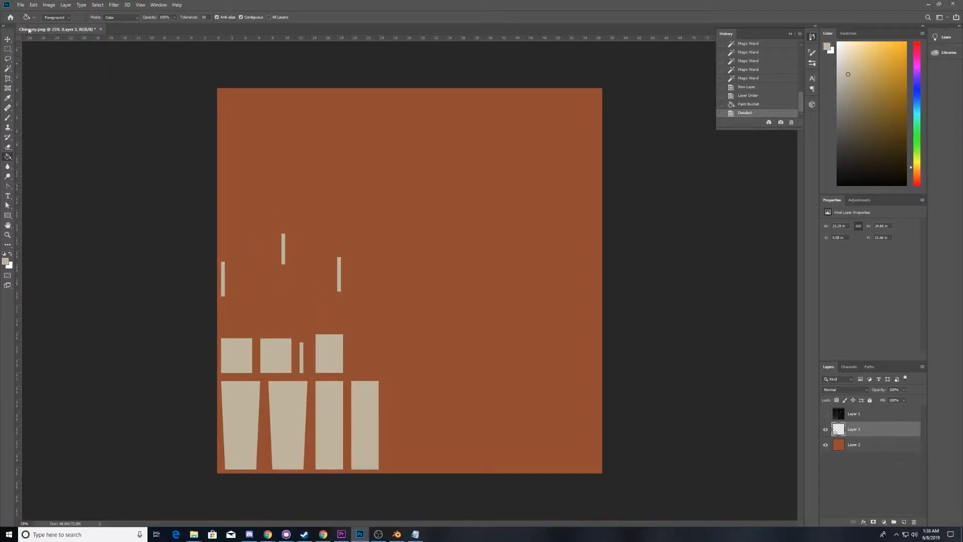
Save the painted chimney texture as a PNG file with the smallest file size option
left_click(21, 5)
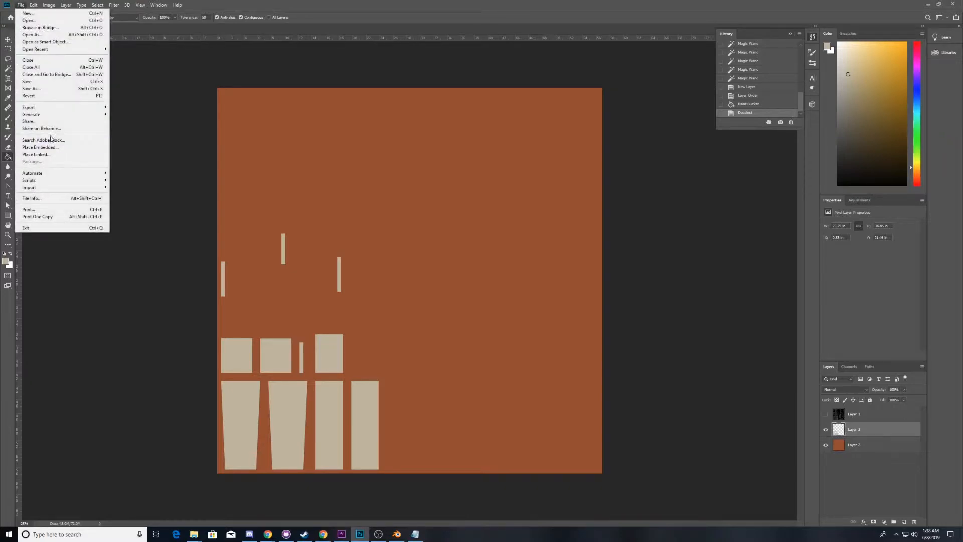
left_click(40, 90)
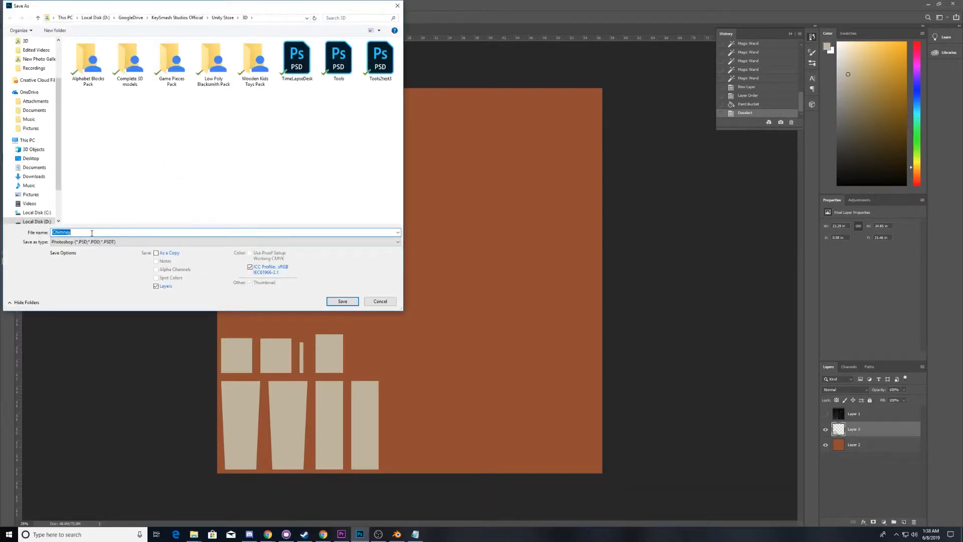
left_click(96, 242)
left_click(95, 347)
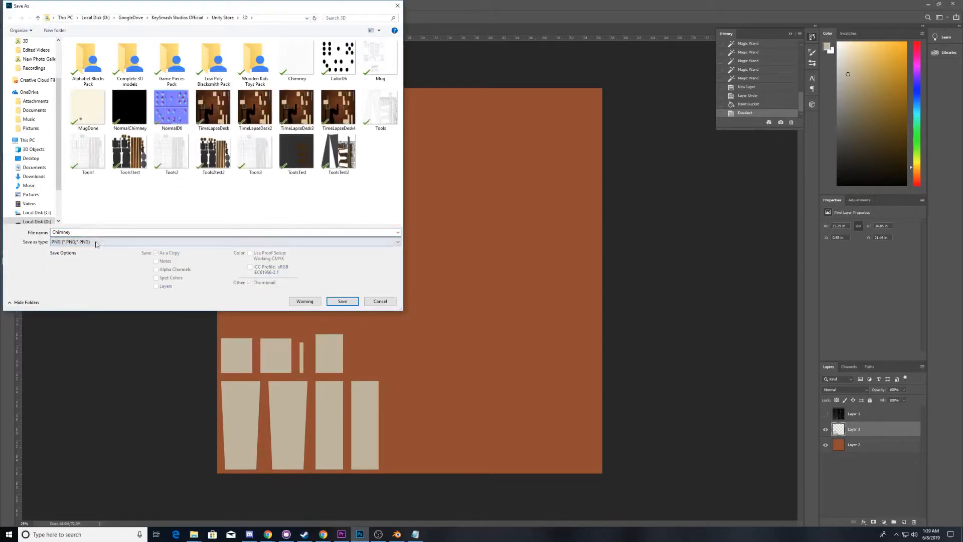
double_click(84, 232)
left_click(83, 233)
key("Return")
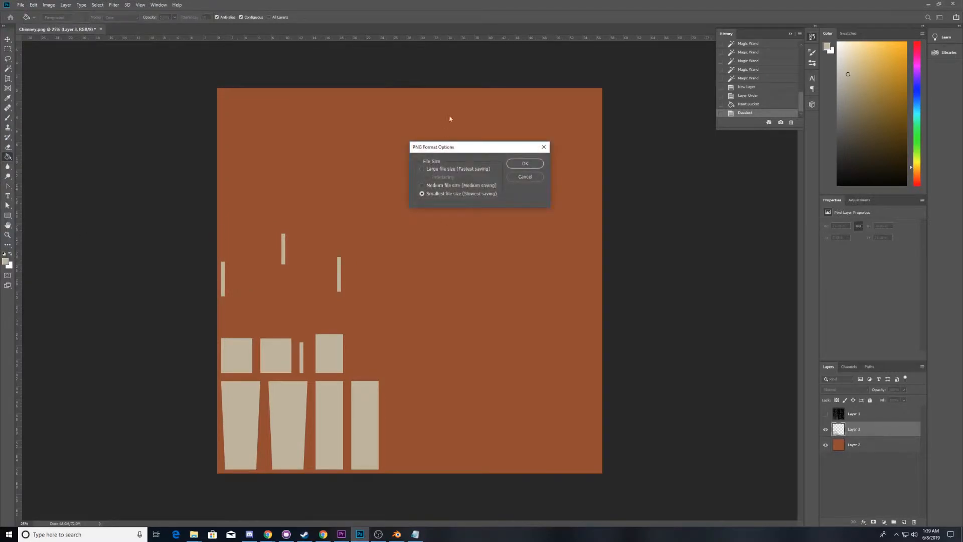
left_click(536, 163)
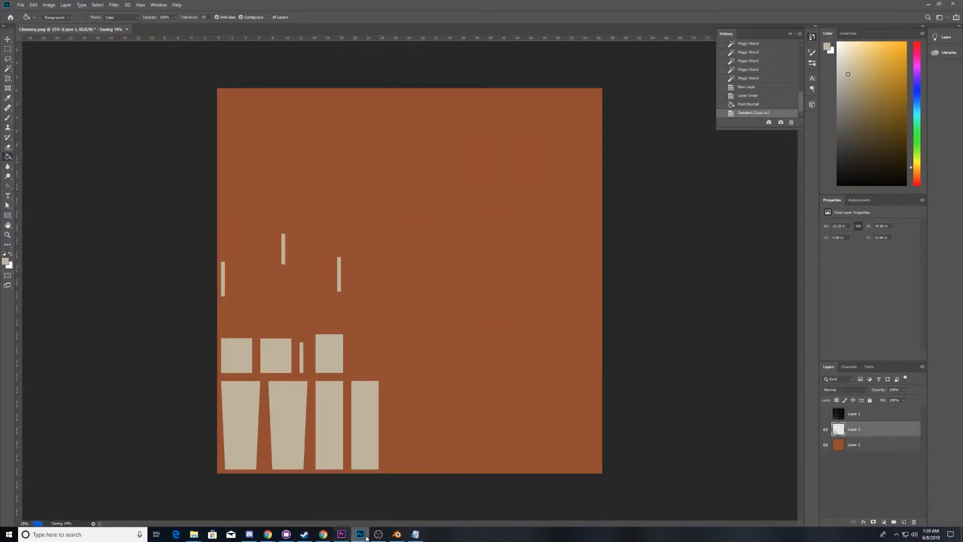
Switch to Blender, put the chimney in Object Mode and deselect everything
left_click(400, 535)
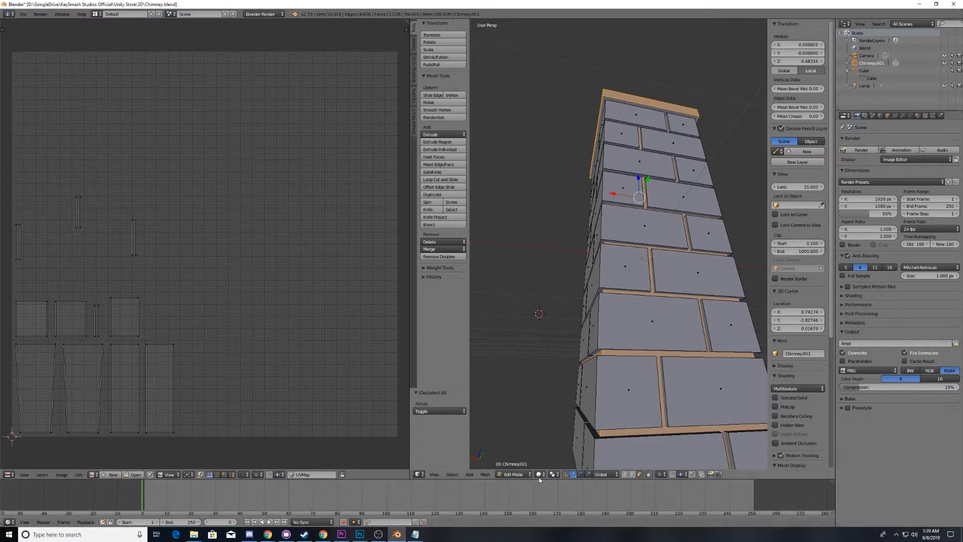
left_click(522, 475)
left_click(519, 466)
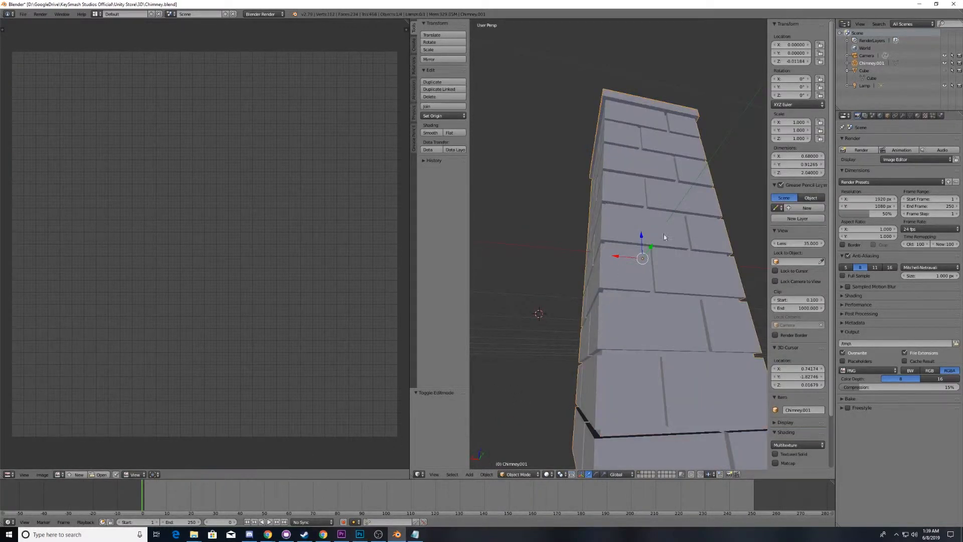
key("a")
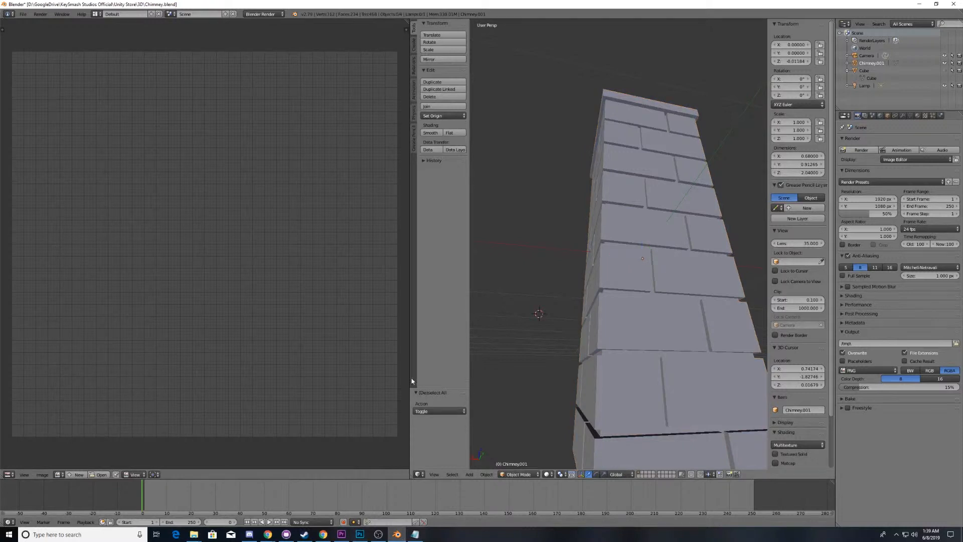
Change the UV/Image Editor area to the Node Editor and set the render engine to Cycles Render
left_click(9, 475)
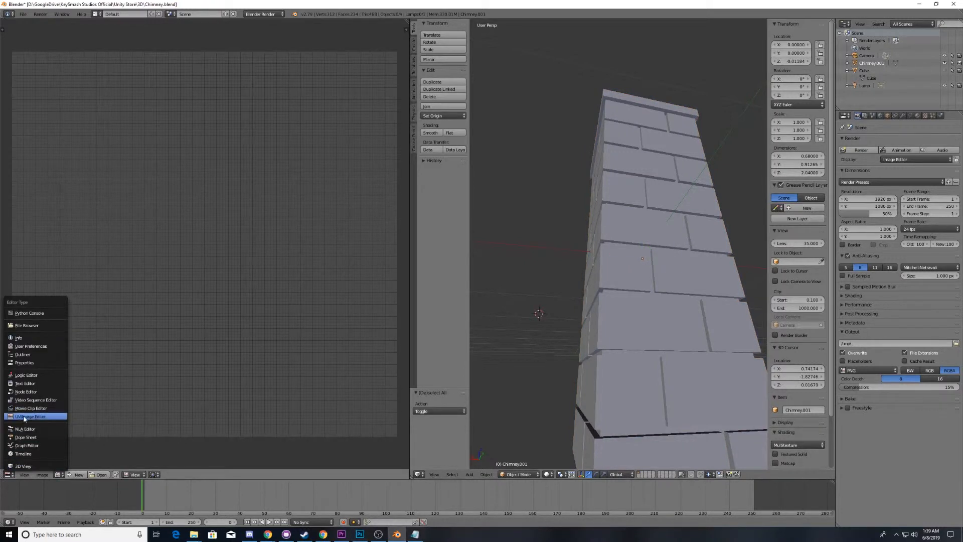
left_click(31, 393)
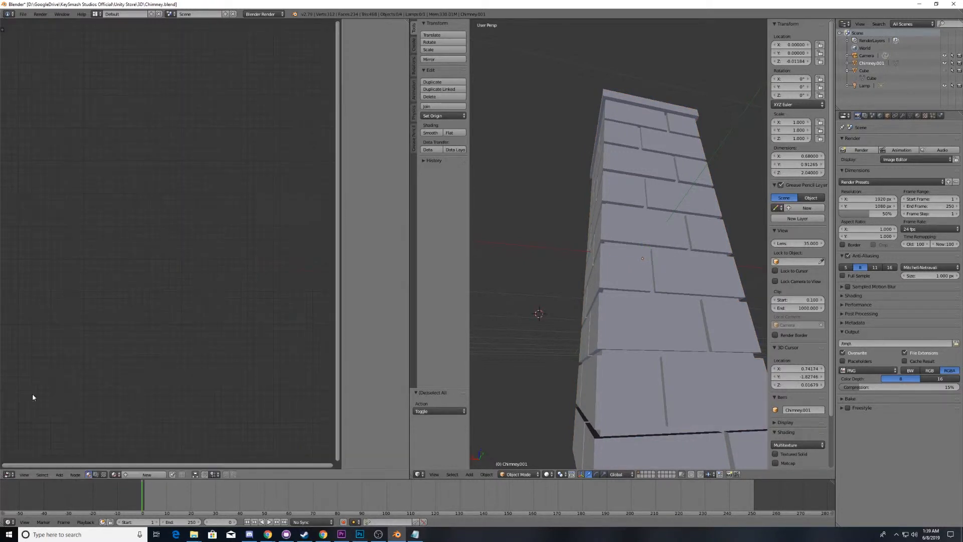
left_click(262, 14)
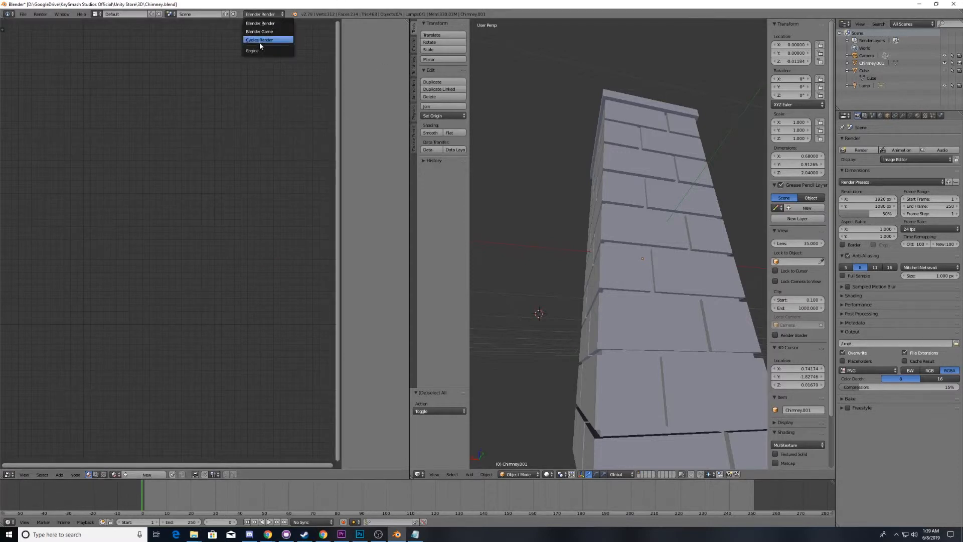
key("Return")
Create a new material for the chimney and place an Image Texture node beside the Diffuse BSDF node's input side
left_click(179, 475)
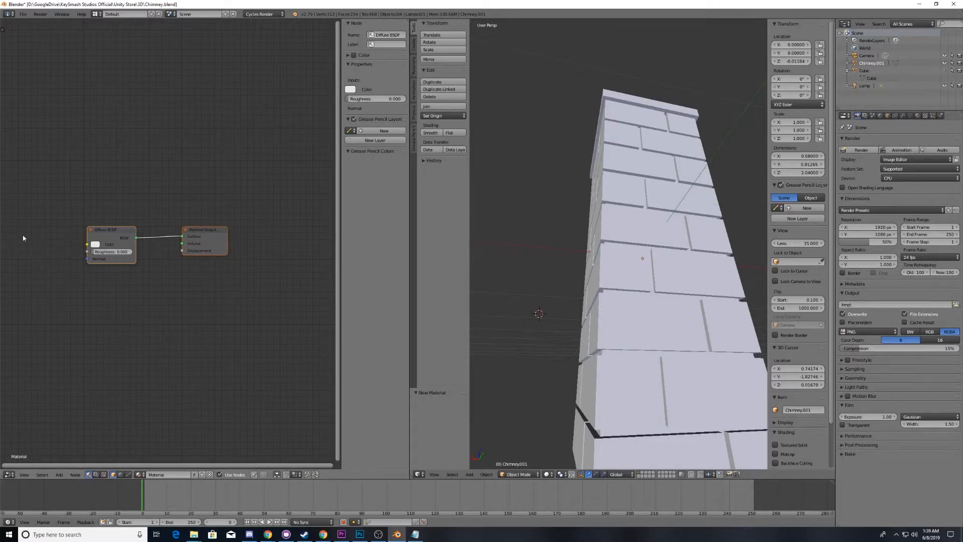
key("shift+a")
key("shift+a")
mouse_move(76, 185)
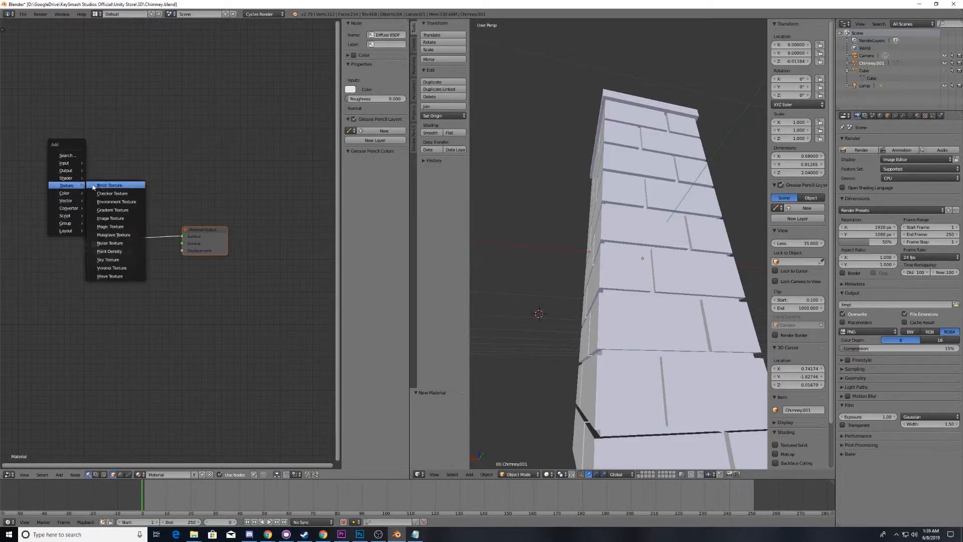
left_click(111, 218)
left_click(25, 229)
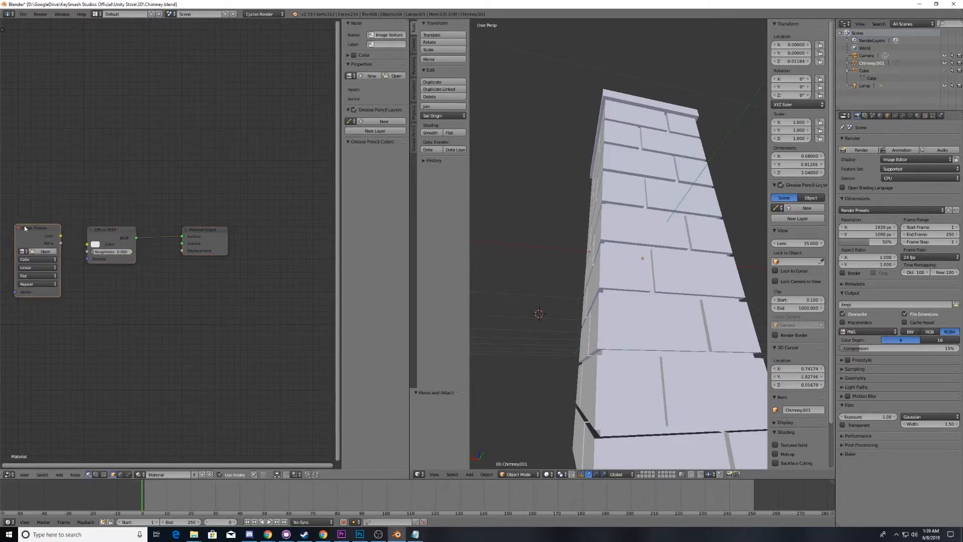
Connect the Image Texture node's colour output to the Diffuse BSDF colour input and load ChimneyTest.png into it
left_click_drag(61, 236, 87, 245)
left_click(43, 252)
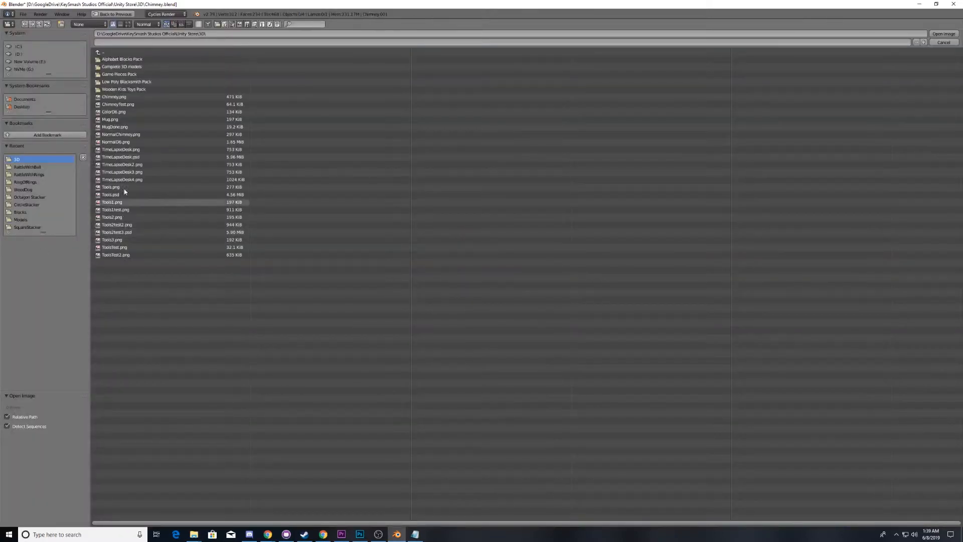
left_click(146, 104)
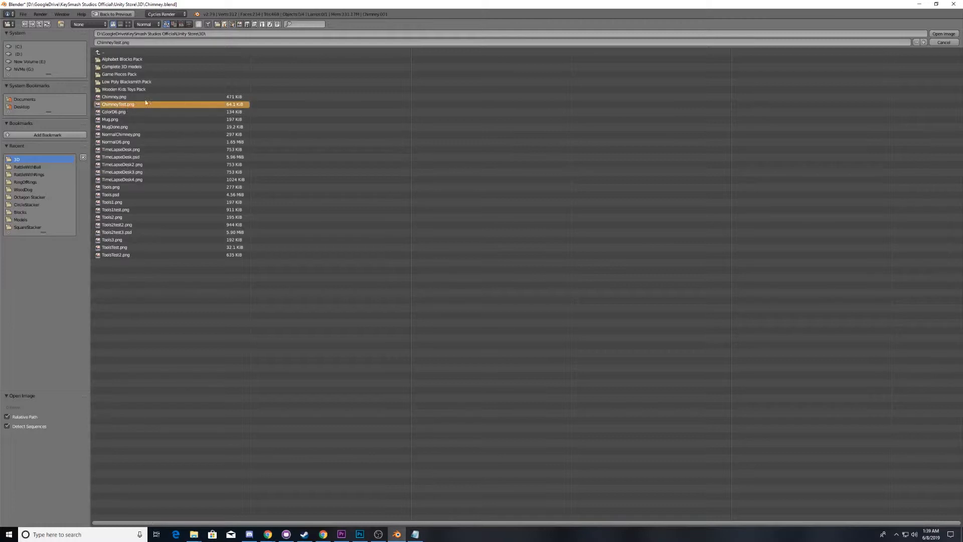
left_click(940, 35)
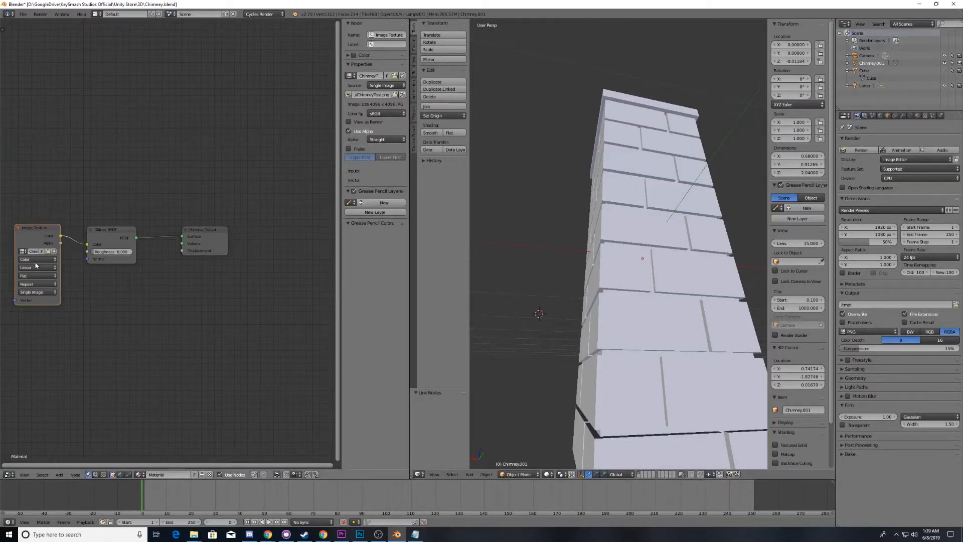
Set the viewport shading to Texture and check the textured chimney from the sides and underneath
left_click(547, 475)
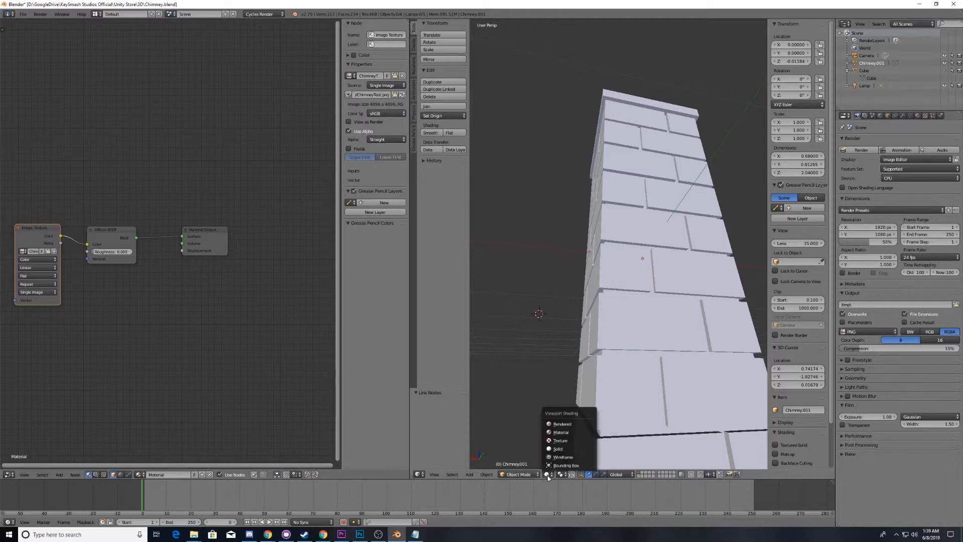
left_click(558, 448)
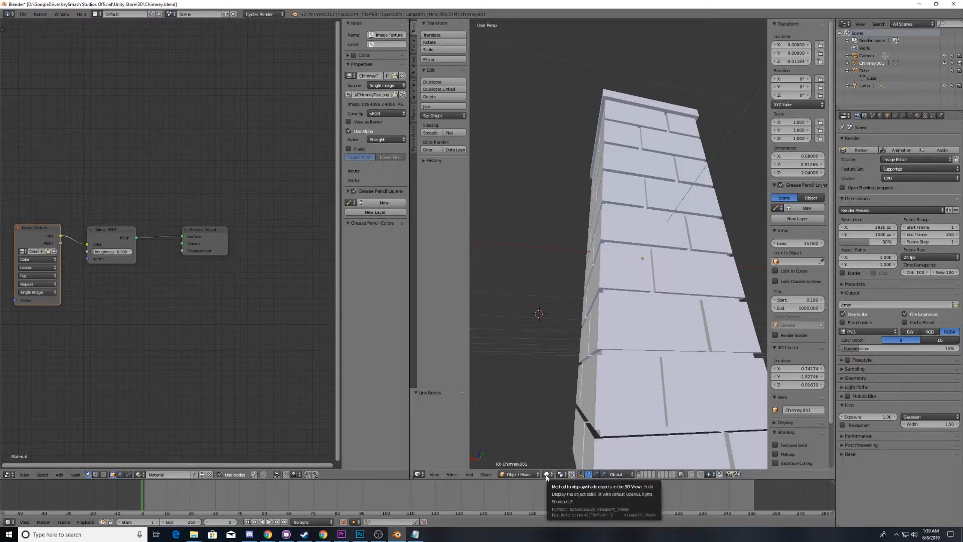
left_click(547, 476)
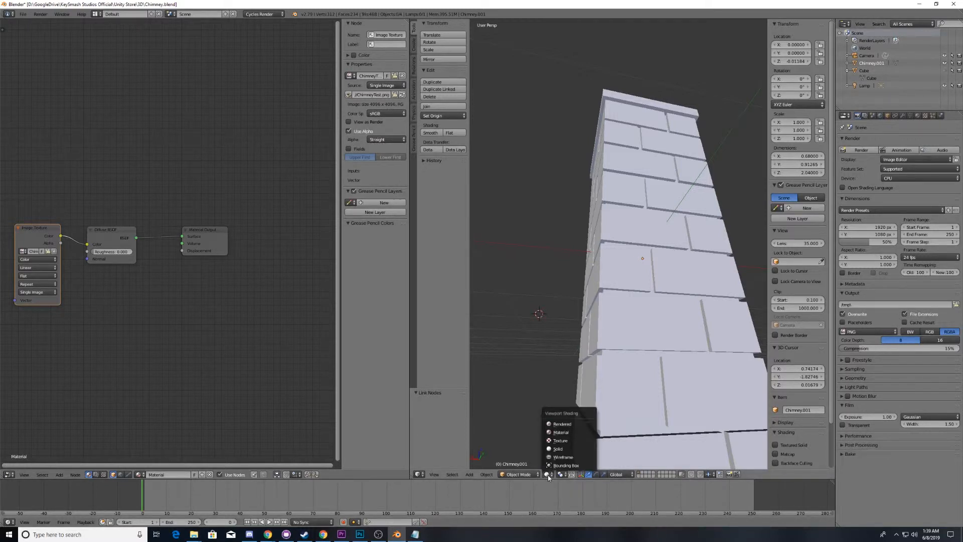
left_click(561, 440)
scroll(635, 279, "down", 5)
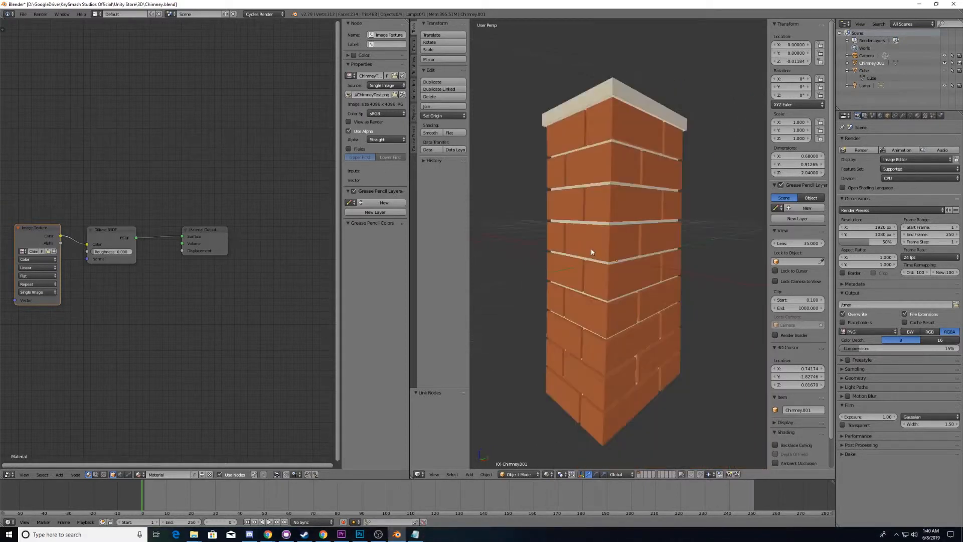
left_click_drag(617, 256, 687, 267)
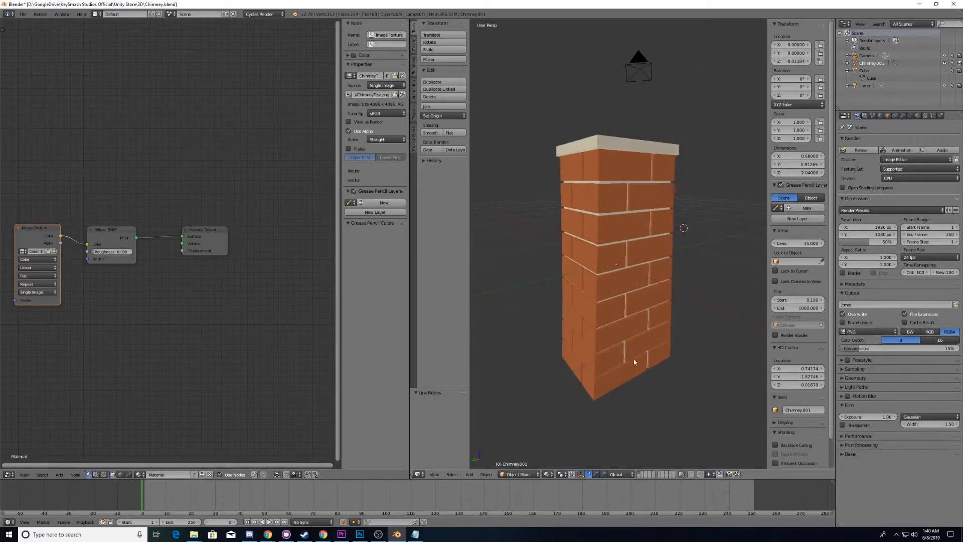
left_click_drag(634, 361, 635, 267)
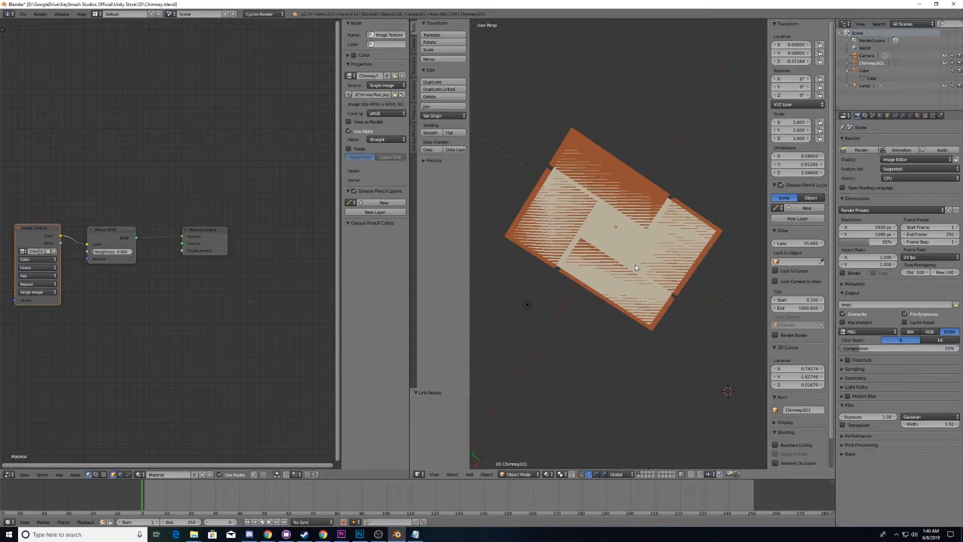
left_click_drag(635, 268, 719, 220)
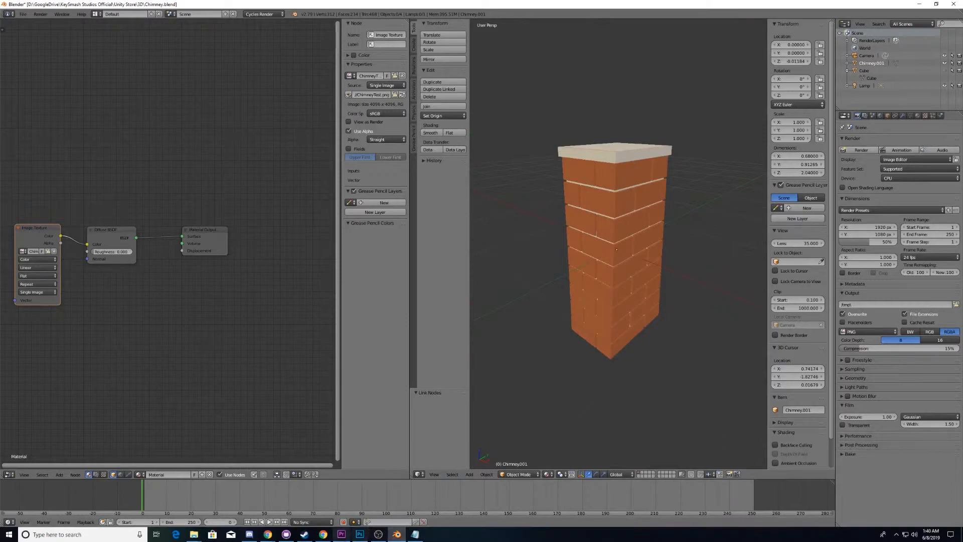
Switch to Photoshop, hide the mortar layer and fill Layer 2 with a brighter orange-brown swatch colour
left_click(357, 535)
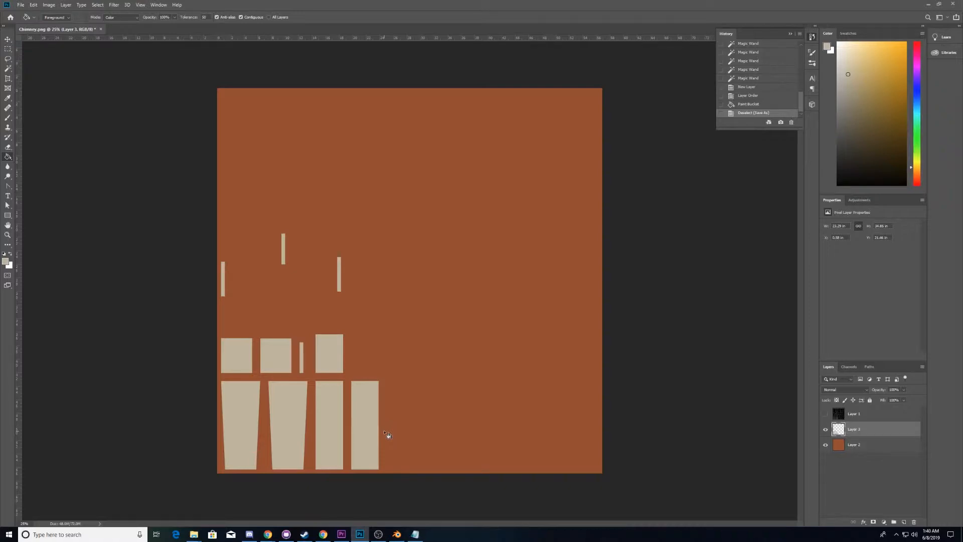
left_click(826, 430)
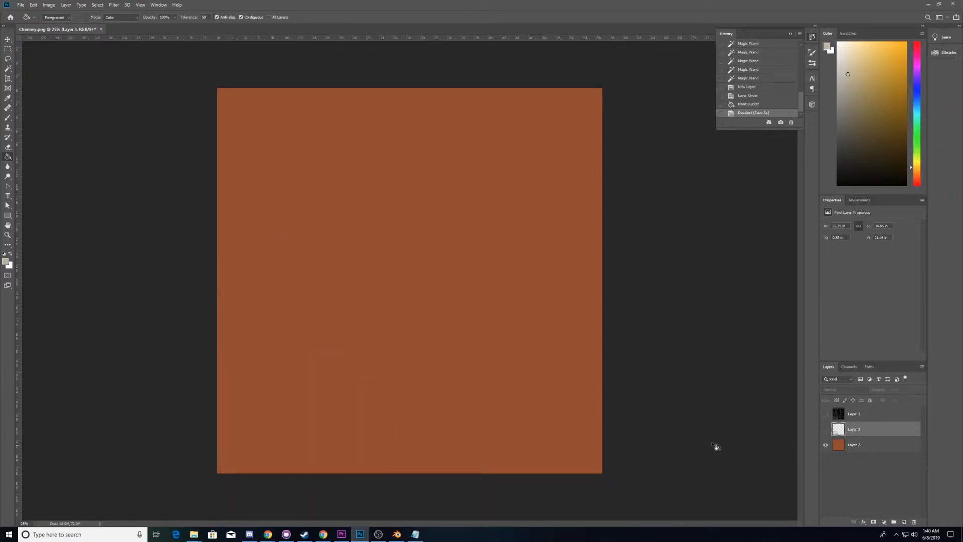
left_click(849, 34)
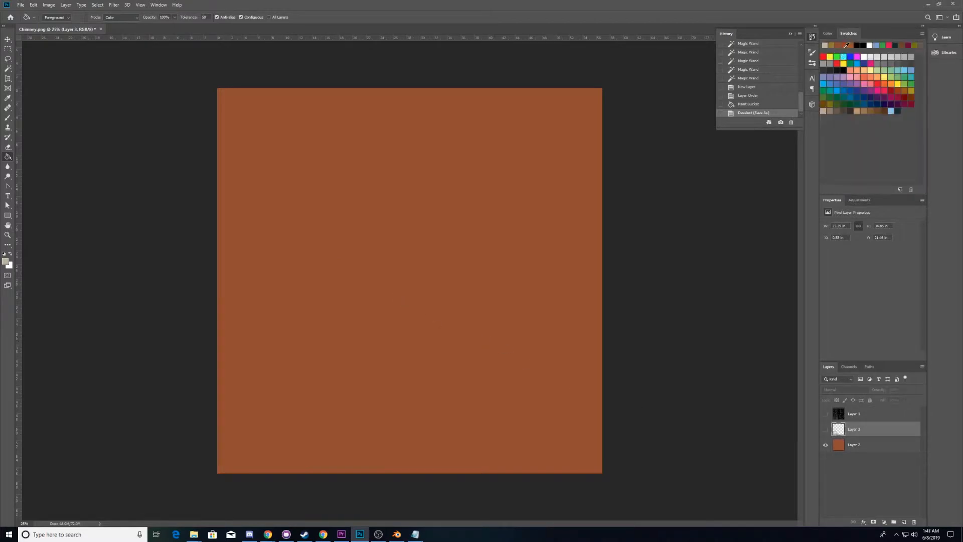
left_click(847, 45)
left_click(420, 229)
key("Return")
left_click(860, 445)
left_click(457, 292)
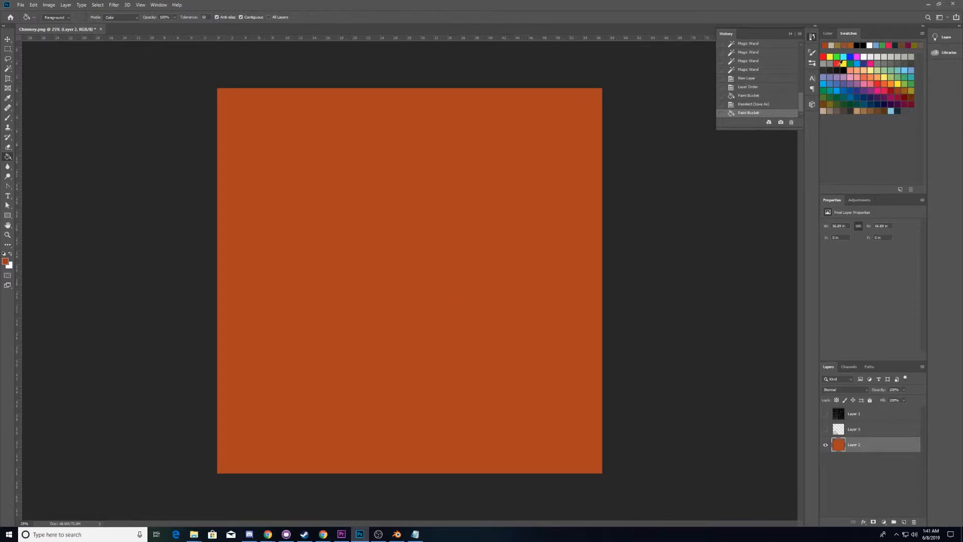
Refill Layer 2 with a more muted reddish brown and show the mortar layer again
left_click(828, 34)
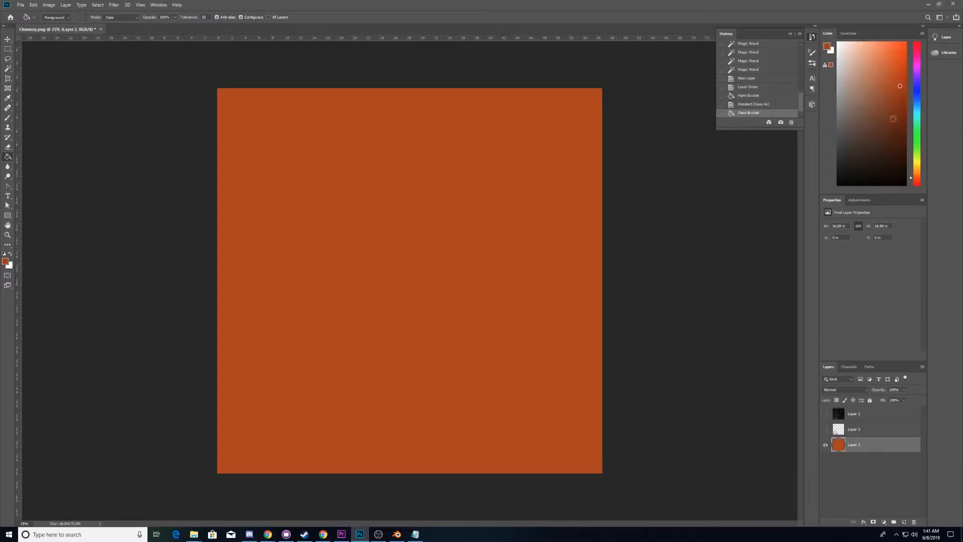
left_click(893, 94)
left_click(471, 266)
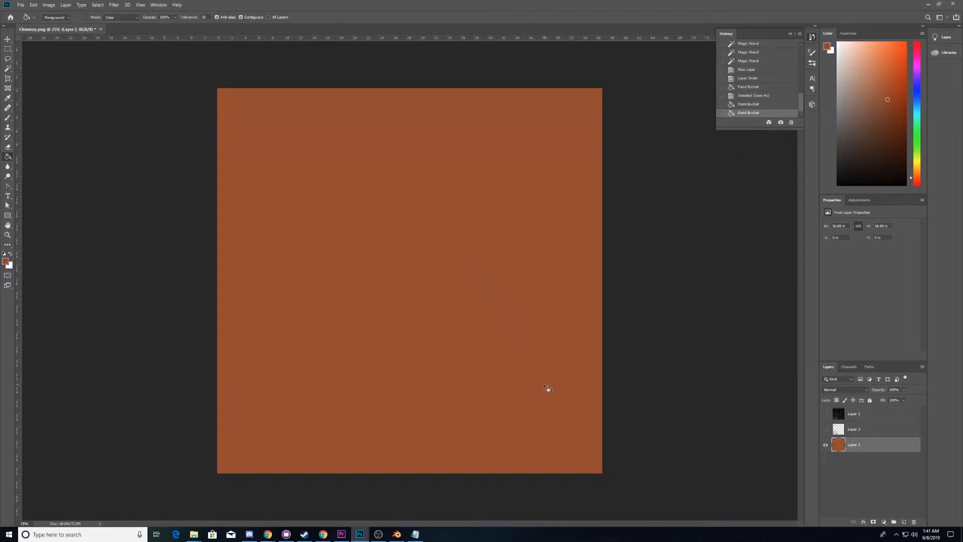
left_click(826, 430)
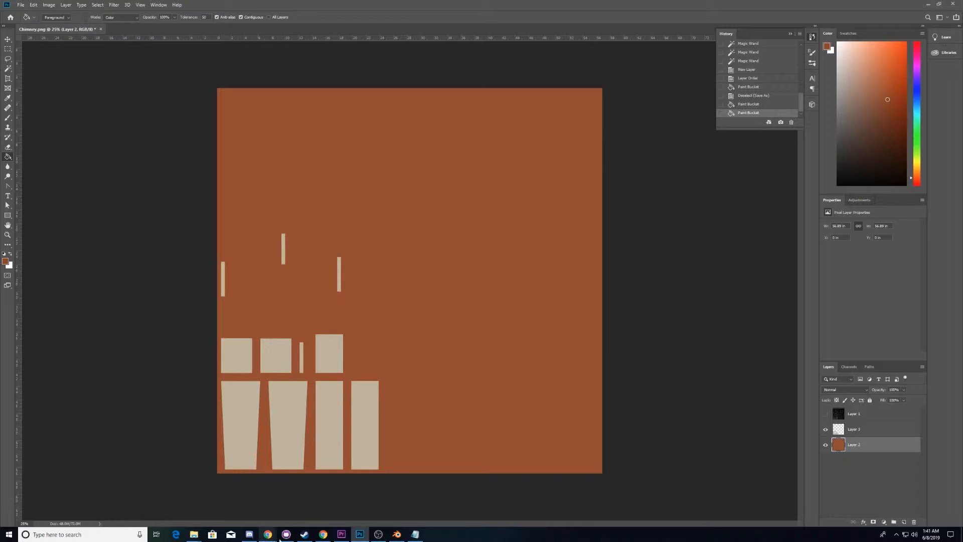
Switch to Chrome and review the sand and cement material images and the "Labeled for reuse with modification" usage filter
mouse_move(323, 534)
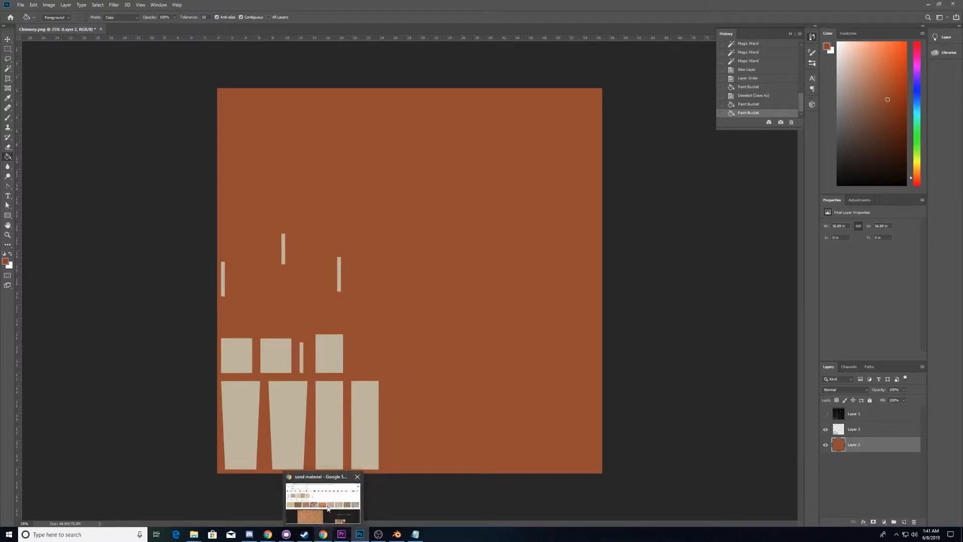
left_click(327, 506)
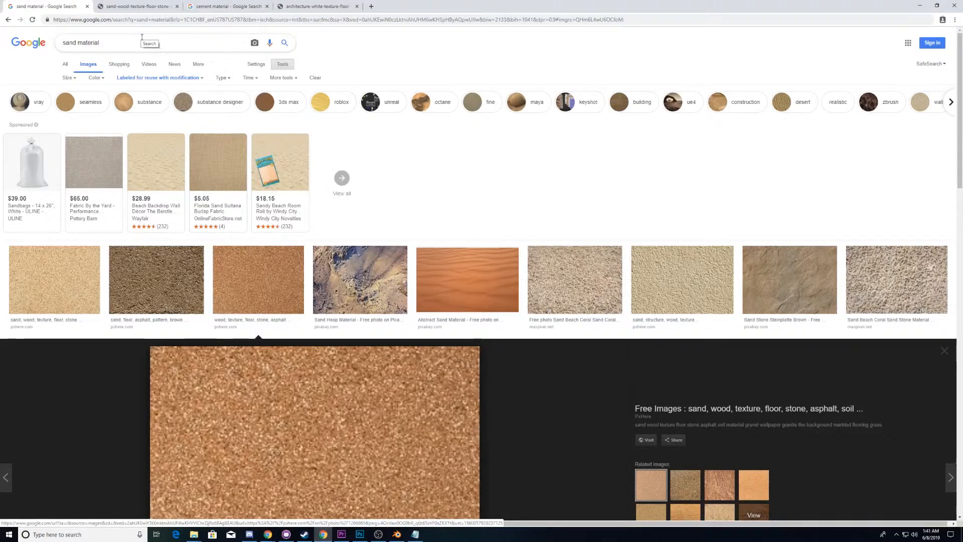
left_click(159, 78)
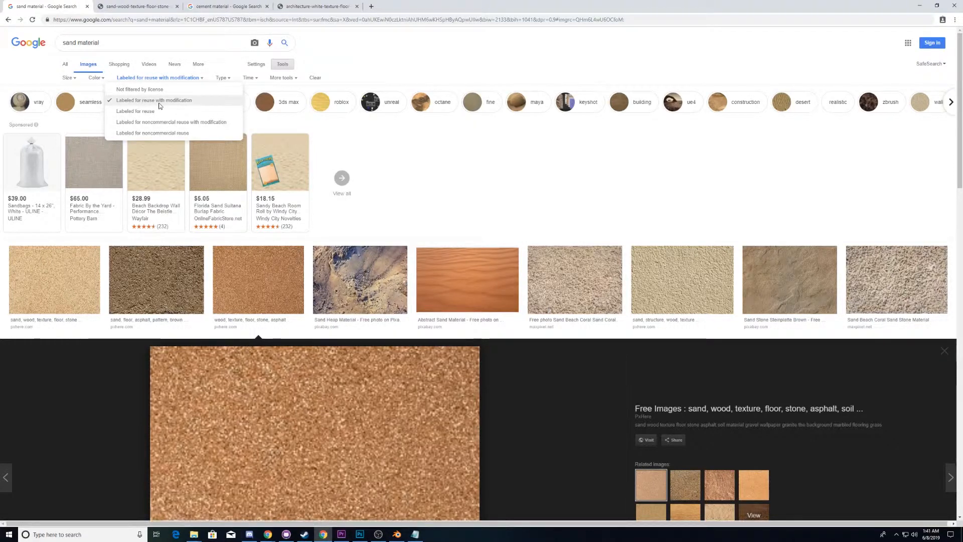
left_click(555, 196)
scroll(357, 356, "down", 2)
scroll(357, 357, "down", 3)
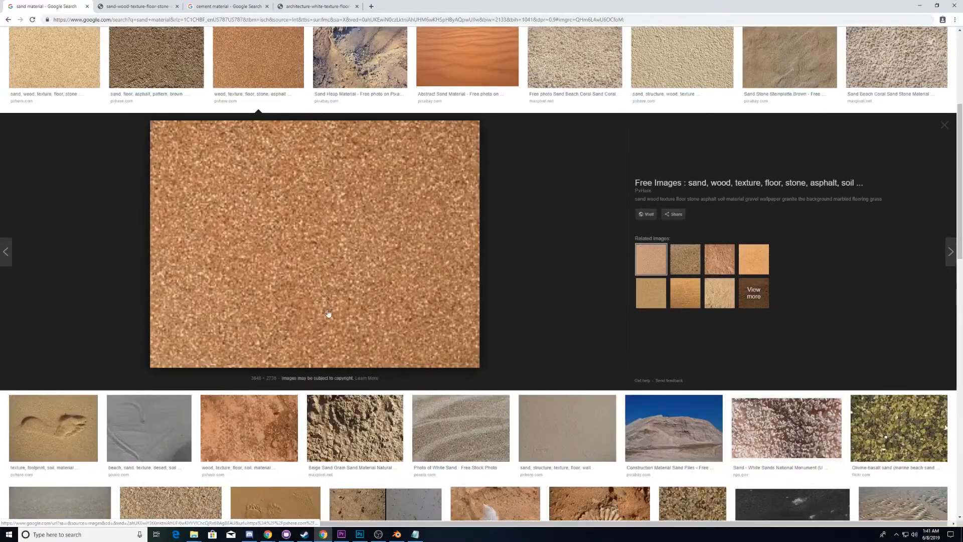
scroll(458, 298, "up", 1)
scroll(458, 298, "up", 1)
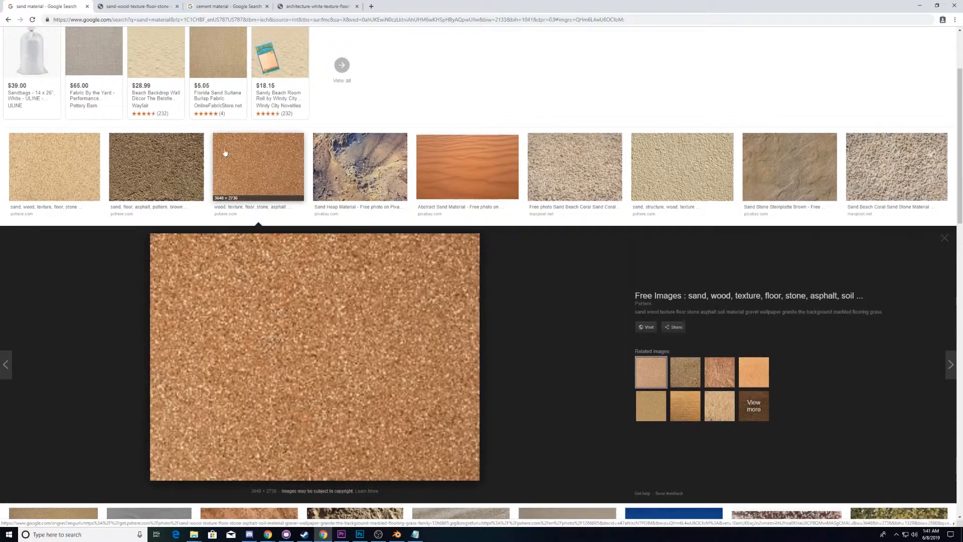
left_click(306, 4)
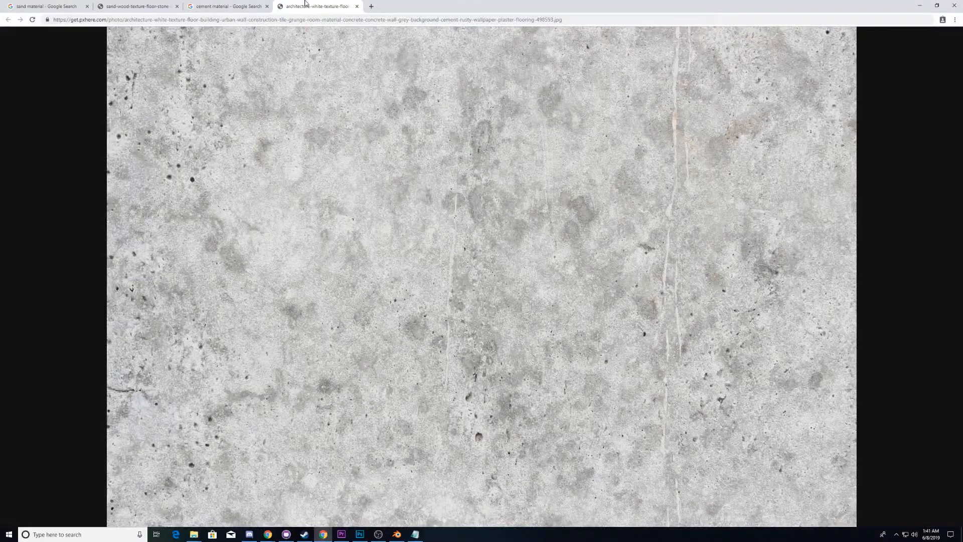
left_click(216, 6)
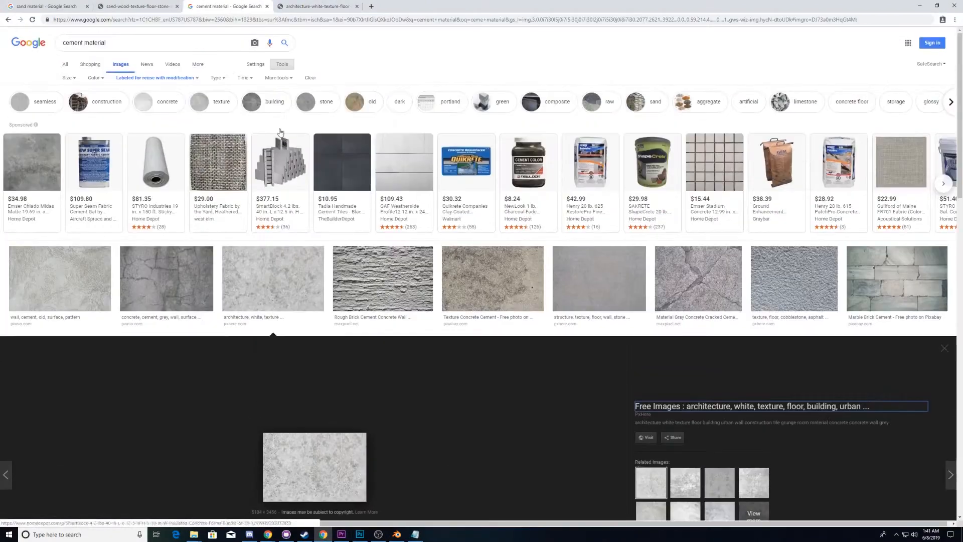
Search for "brick material" images, preview the orange brick wall texture and compare it with the full-size concrete image
double_click(73, 44)
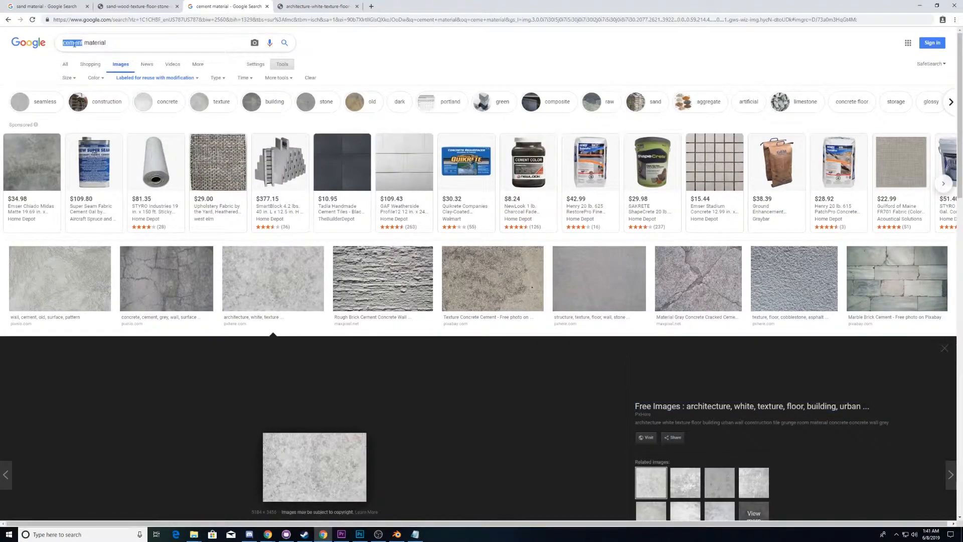
type("brick")
key("Return")
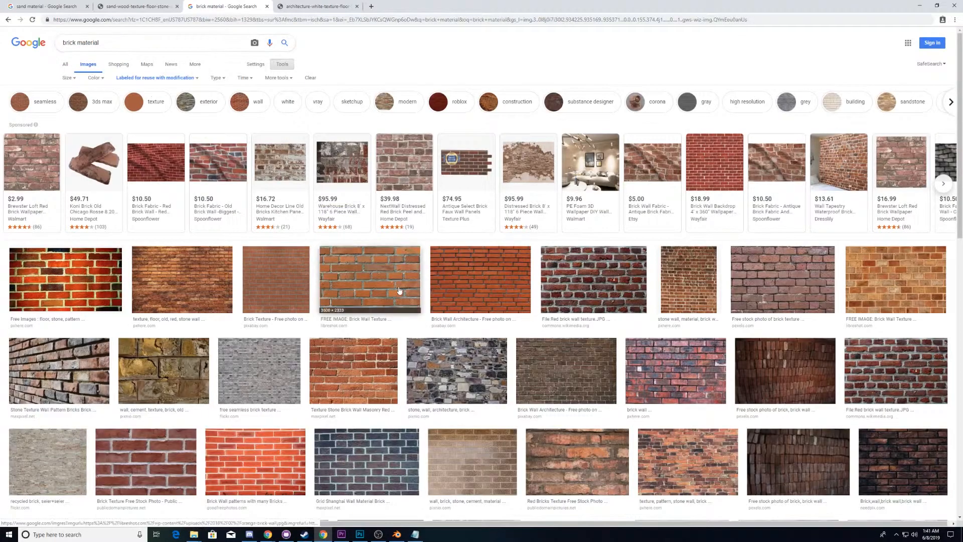
left_click(400, 290)
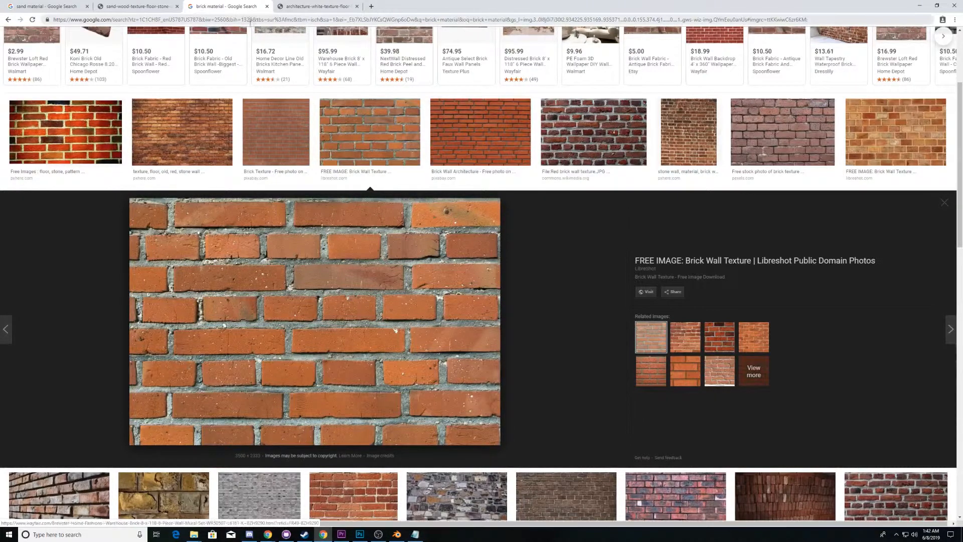
left_click(315, 5)
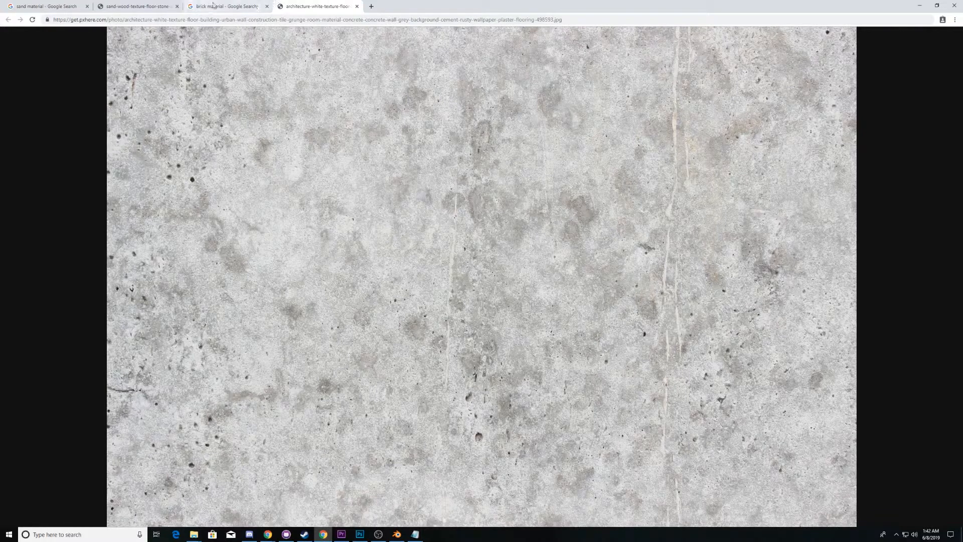
left_click(212, 5)
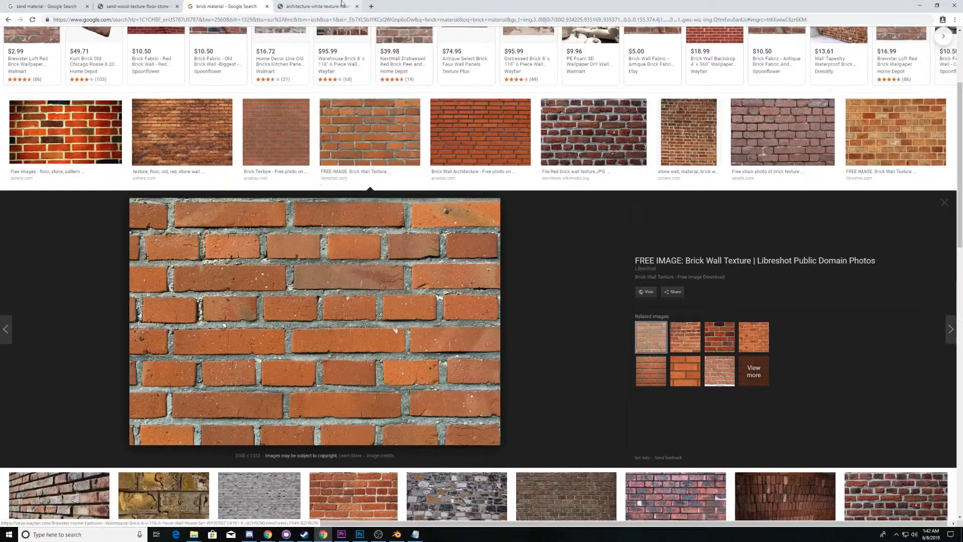
Copy the full-size grey concrete texture image to the clipboard
left_click(316, 6)
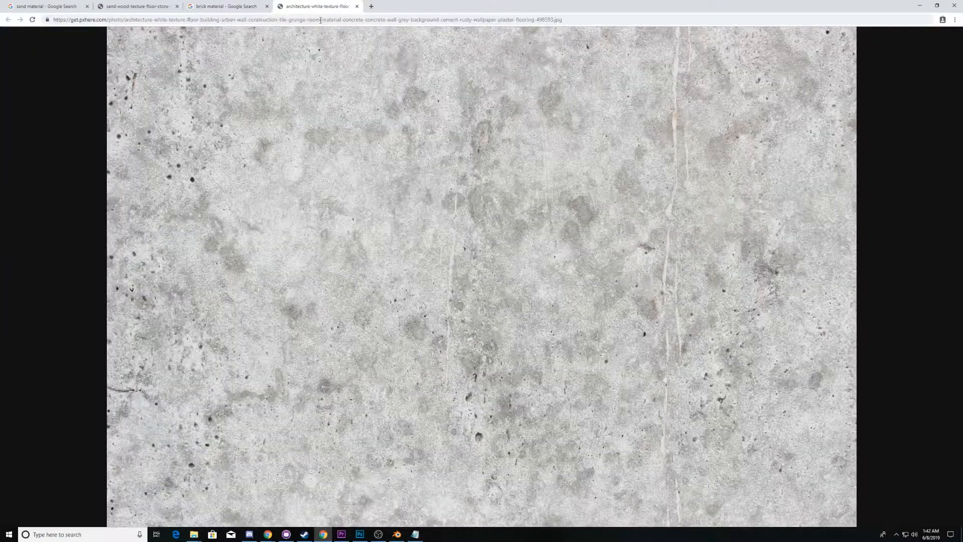
right_click(499, 187)
left_click(517, 209)
Switch to Photoshop, create a new 5184 x 3456 pixel document and paste the copied concrete texture into it
left_click(360, 534)
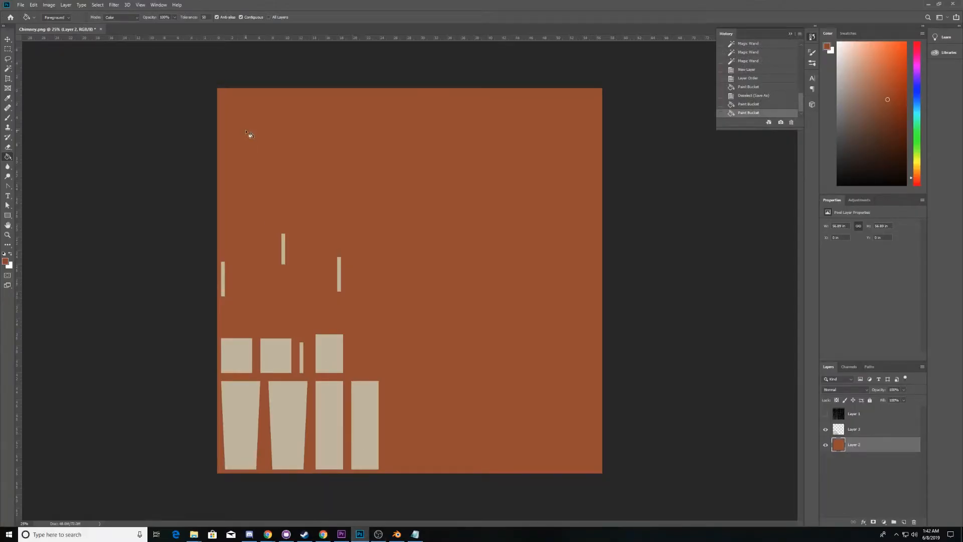
key("ctrl+n")
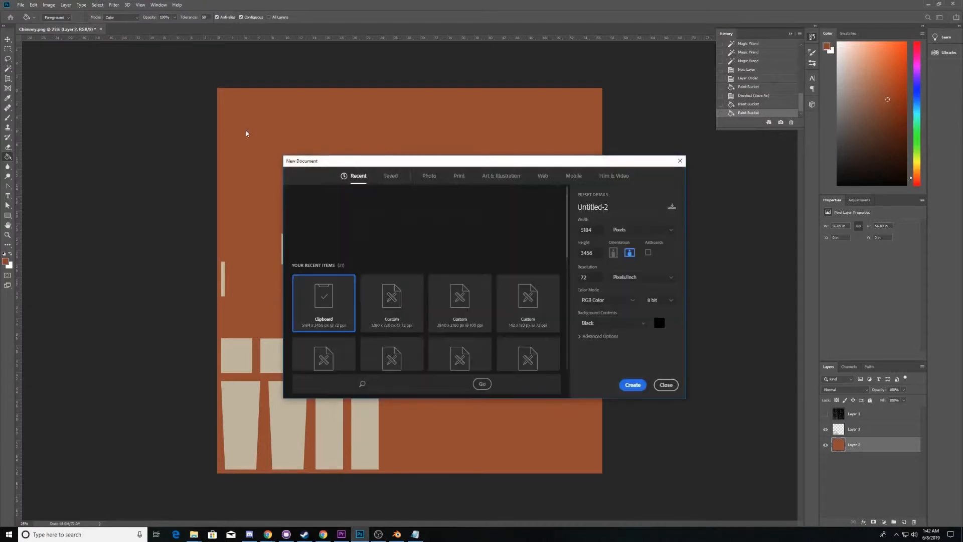
key("Return")
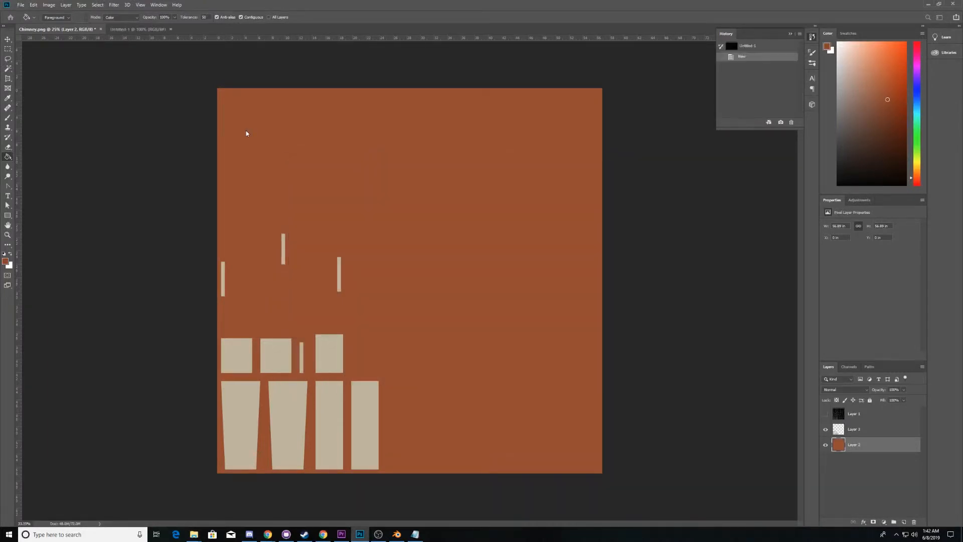
key("ctrl+v")
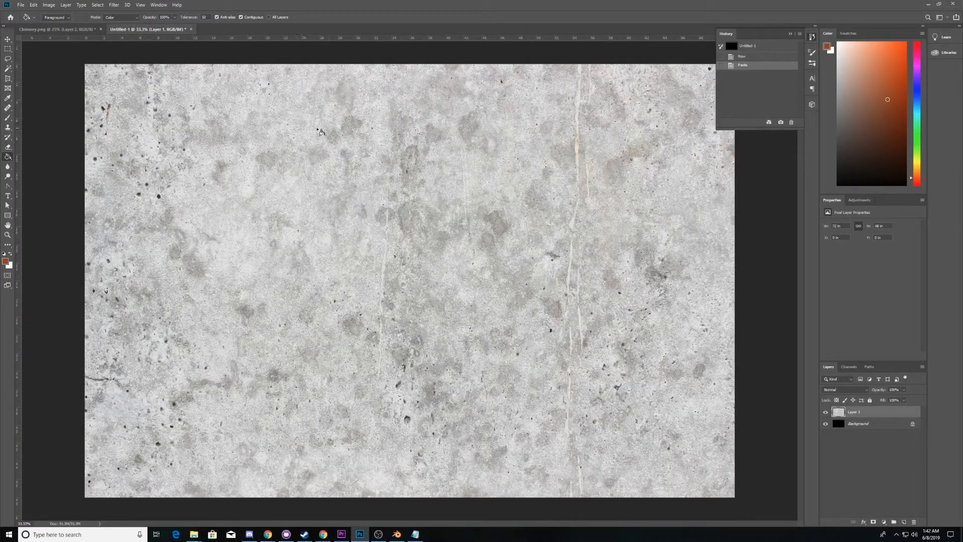
Convert the pasted concrete texture to black and white using the Default preset
left_click(100, 6)
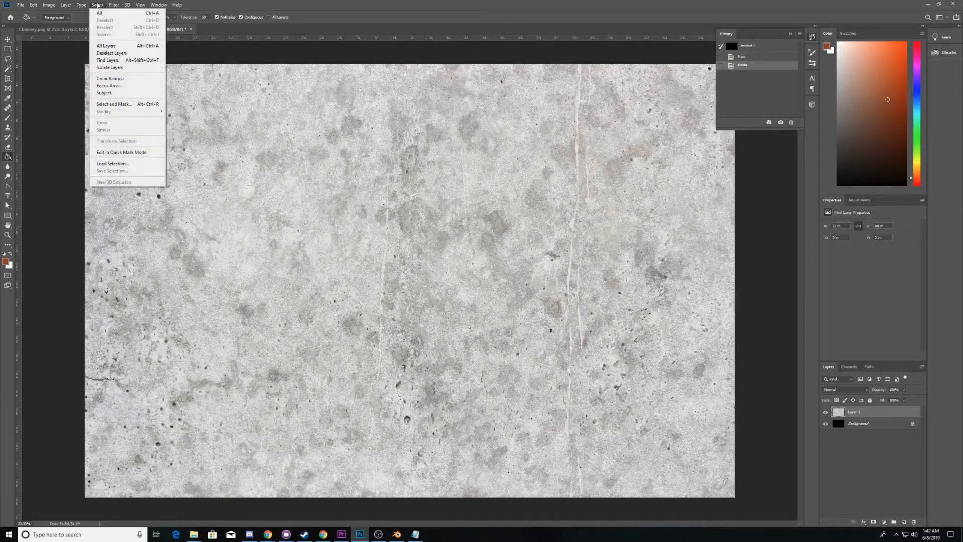
left_click(49, 5)
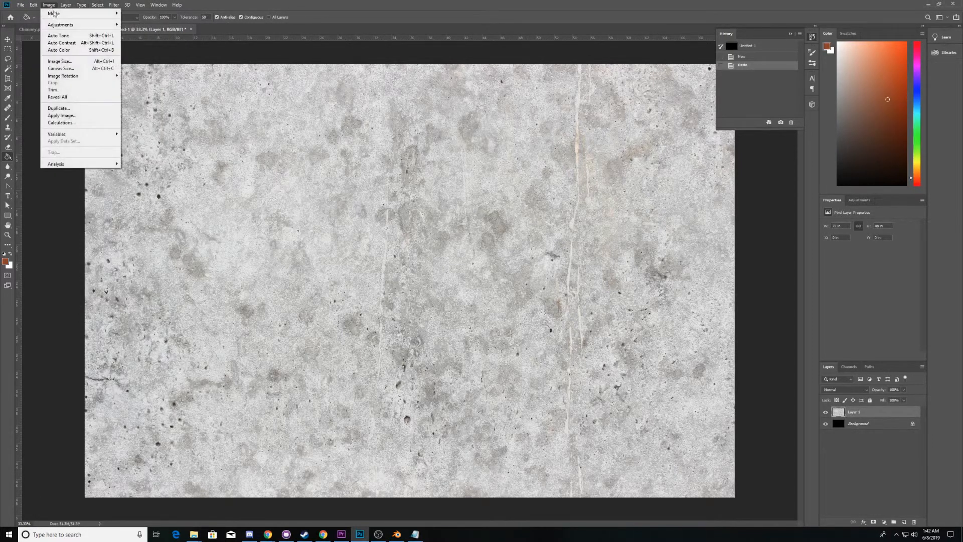
mouse_move(74, 25)
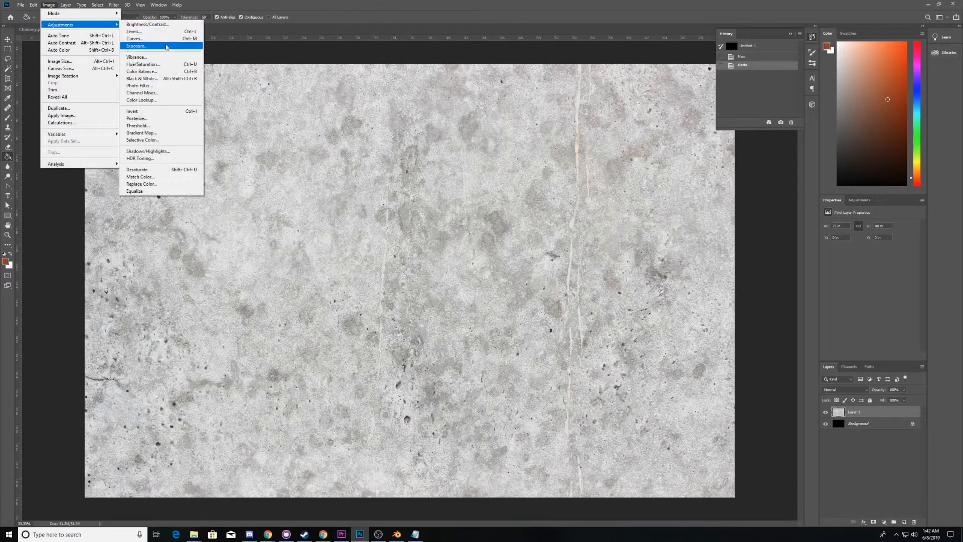
left_click(157, 82)
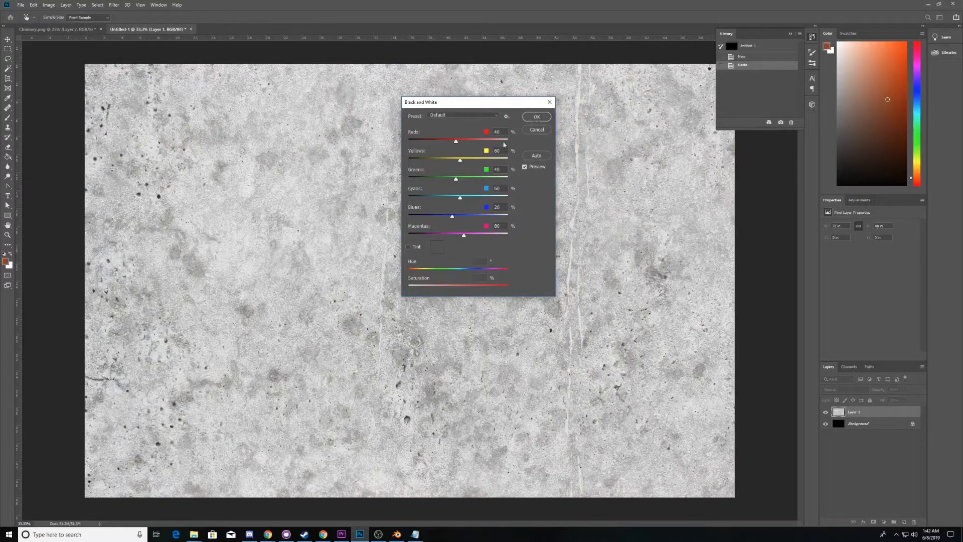
left_click(530, 117)
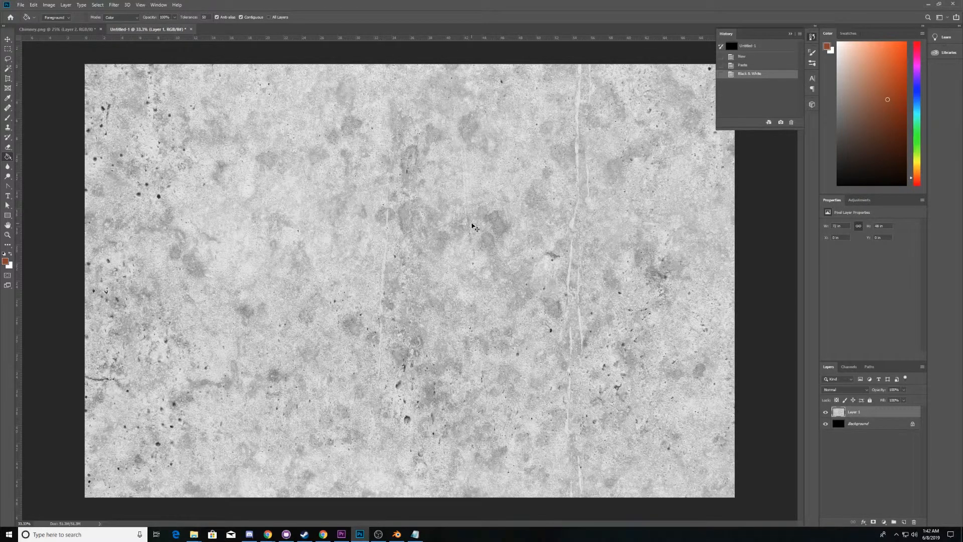
In Chimney.png, add a new empty layer and bring in the black-and-white concrete texture beneath the orange Layer 2
left_click(85, 29)
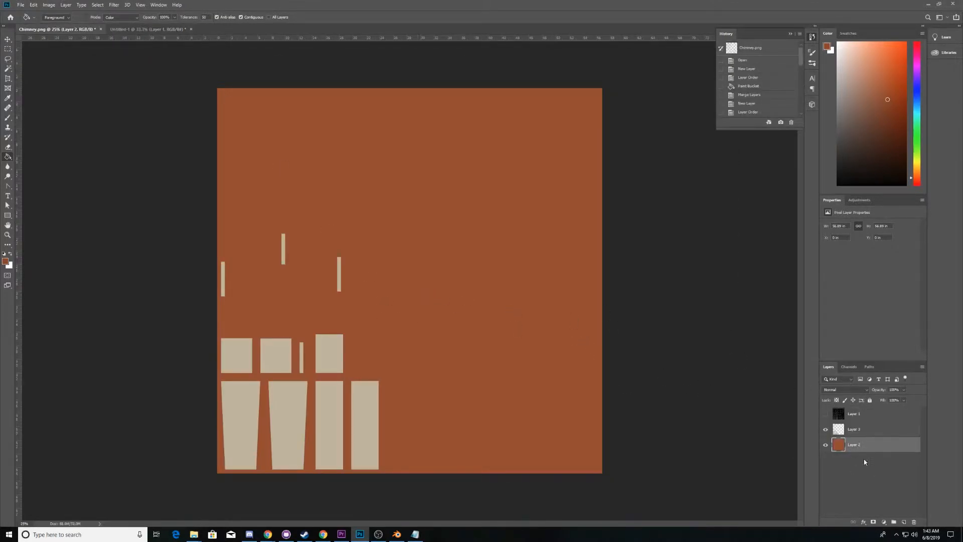
left_click(904, 522)
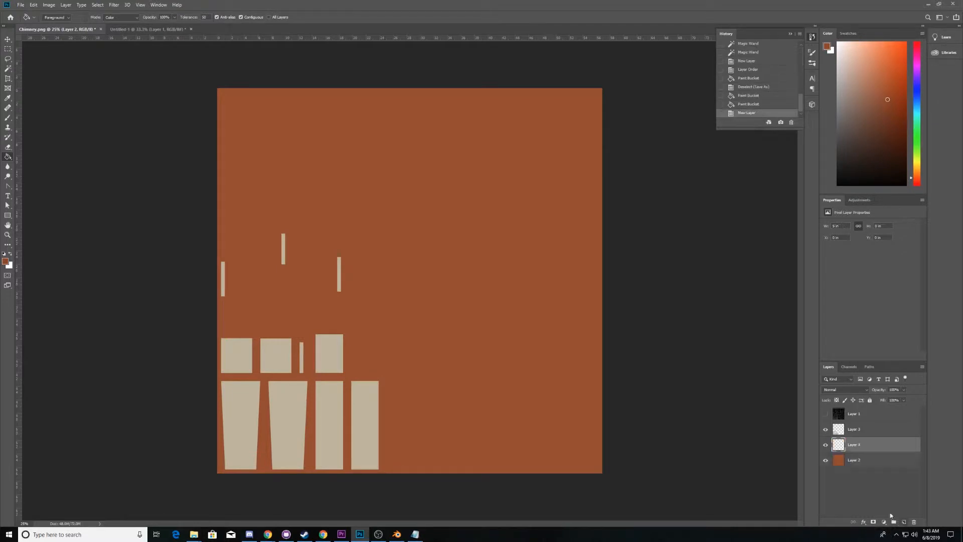
left_click_drag(860, 448, 858, 468)
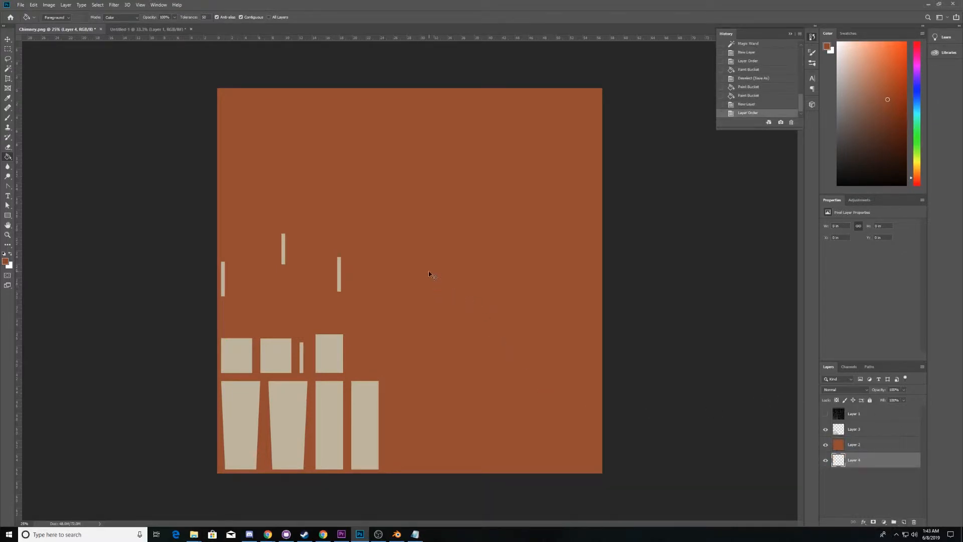
key("ctrl+j")
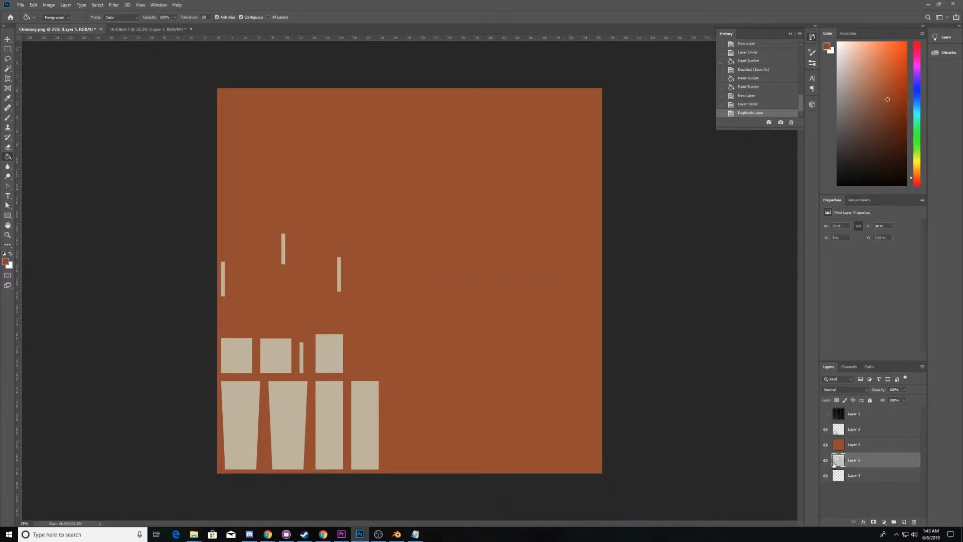
left_click_drag(835, 463, 837, 478)
Hide the orange layer, align the concrete texture with the canvas's top-left corner and stretch it to fill the entire canvas
left_click(825, 460)
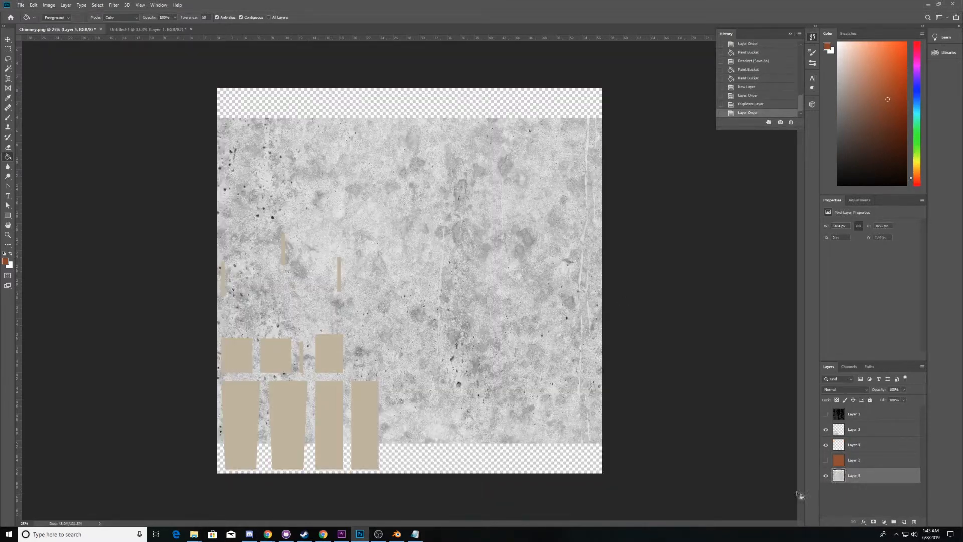
left_click(7, 39)
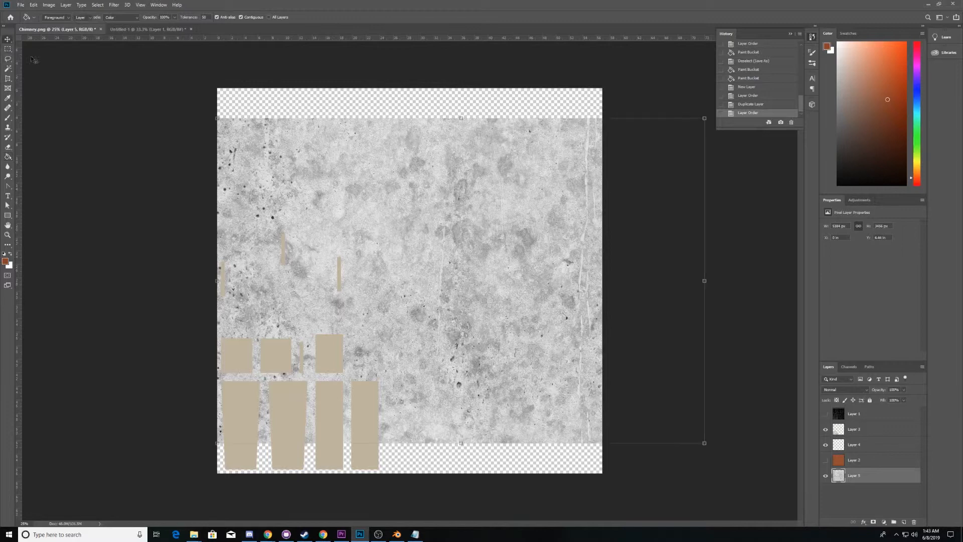
left_click_drag(288, 146, 296, 118)
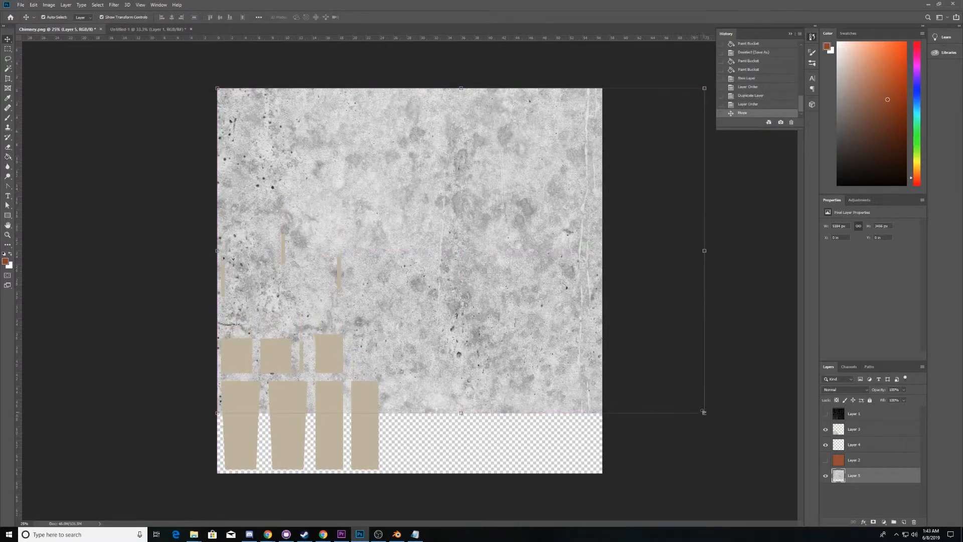
left_click_drag(705, 412, 599, 470)
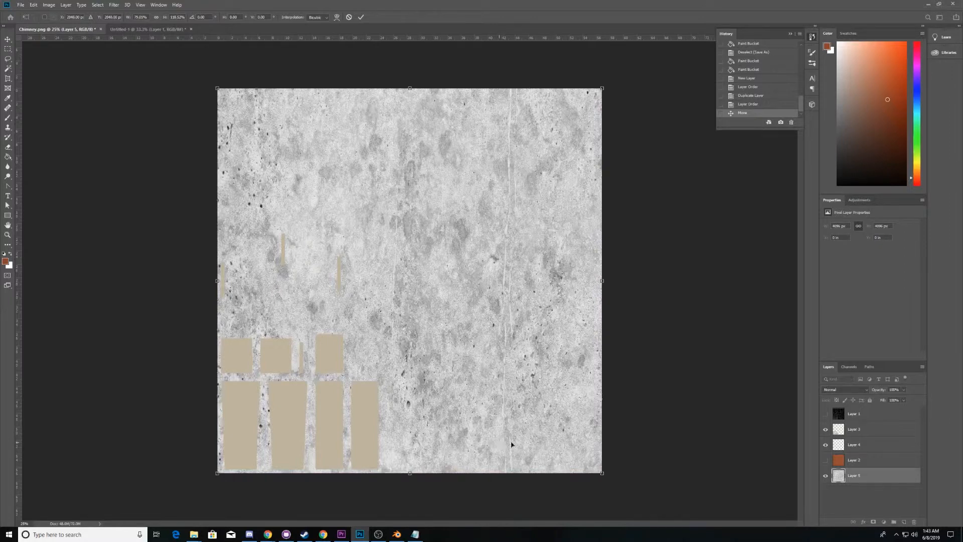
key("Return")
Show the orange Layer 2 again and set it to Multiply blending at 100% opacity over the concrete texture
left_click(826, 460)
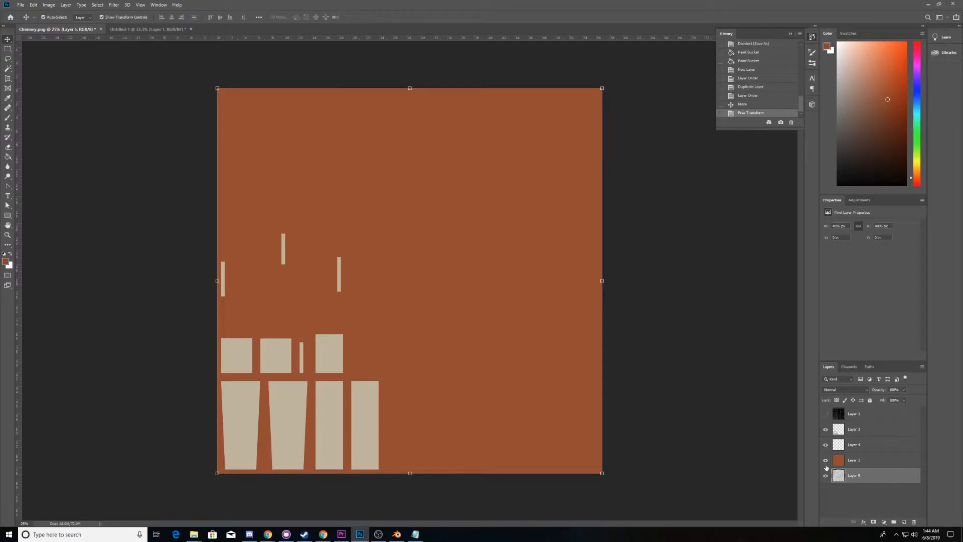
left_click(859, 460)
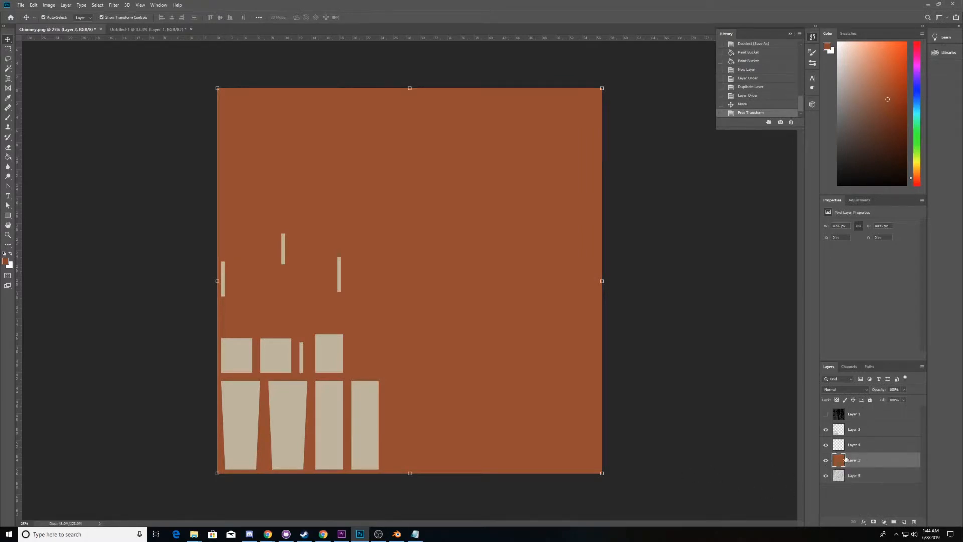
left_click(826, 460)
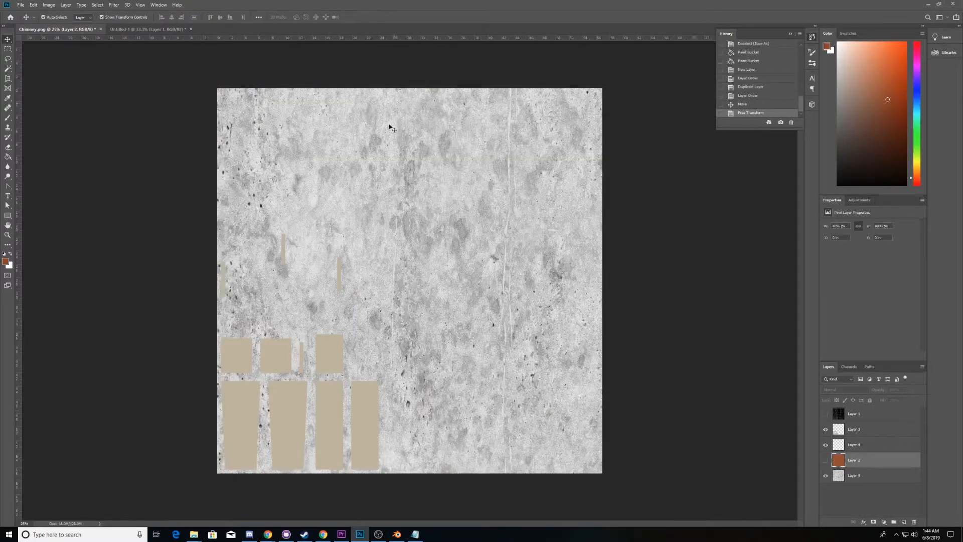
left_click(825, 461)
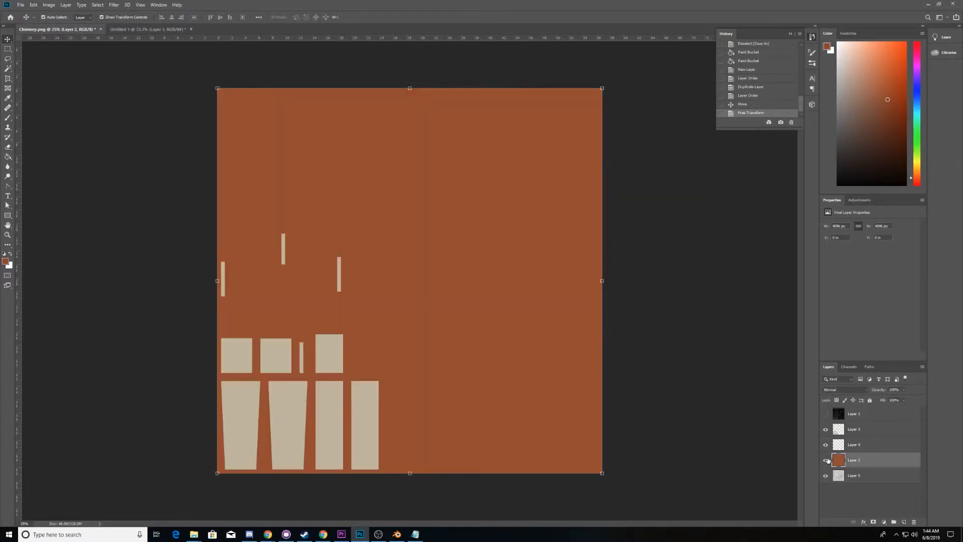
left_click(867, 392)
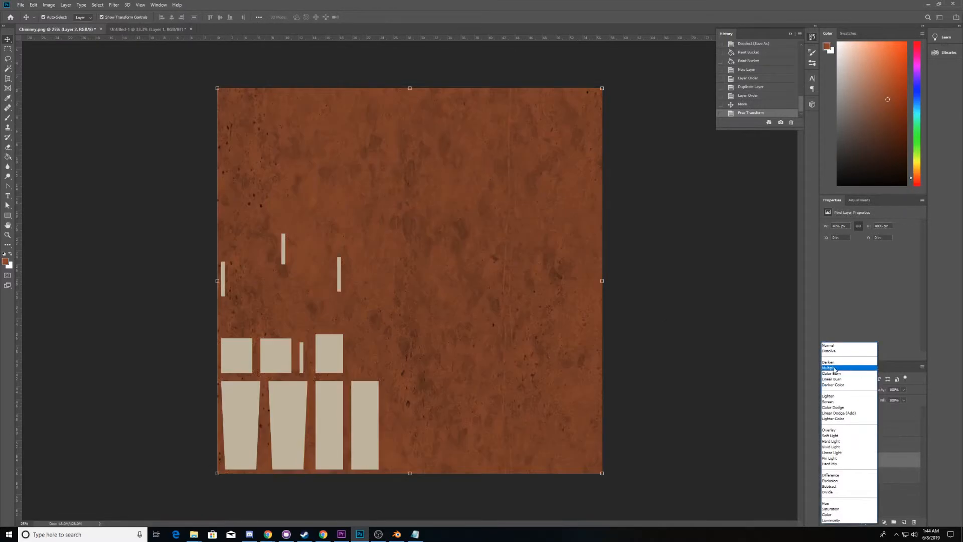
left_click(835, 369)
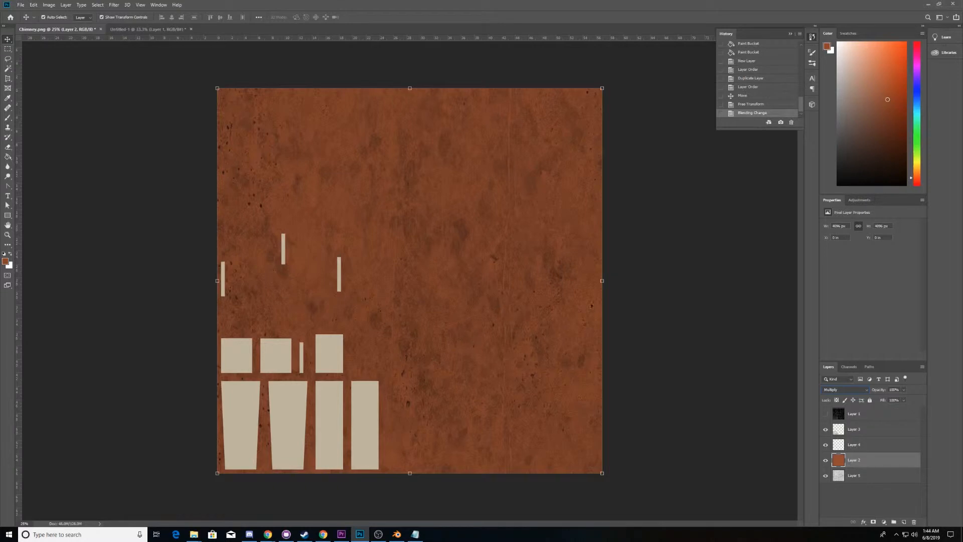
left_click(904, 391)
mouse_move(893, 399)
left_mouse_down()
mouse_move(875, 400)
mouse_move(904, 401)
left_mouse_up()
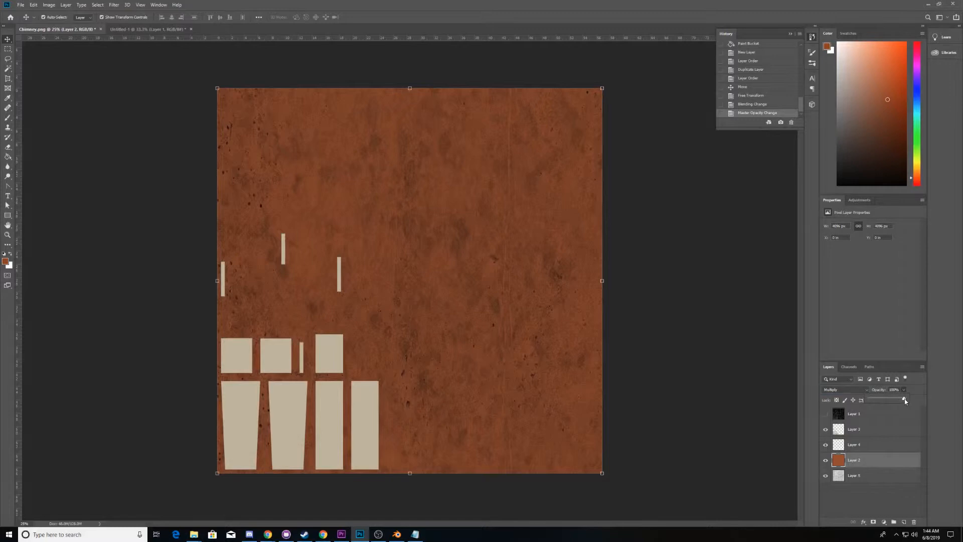
mouse_move(906, 401)
left_mouse_down()
mouse_move(891, 400)
mouse_move(911, 399)
left_mouse_up()
Select the beige mortar layer, switch to Chrome and copy the full-size sand texture image
left_click(859, 429)
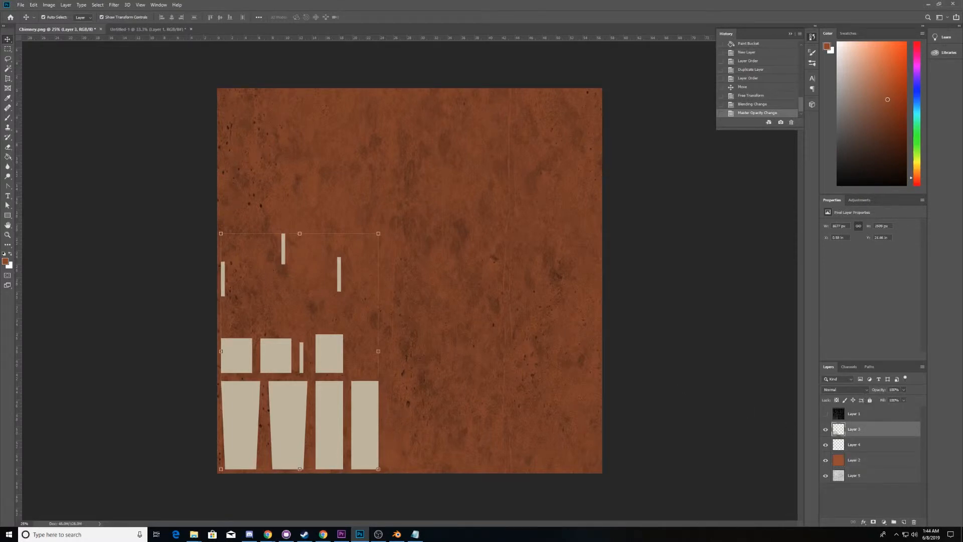
left_click(323, 534)
left_click(123, 7)
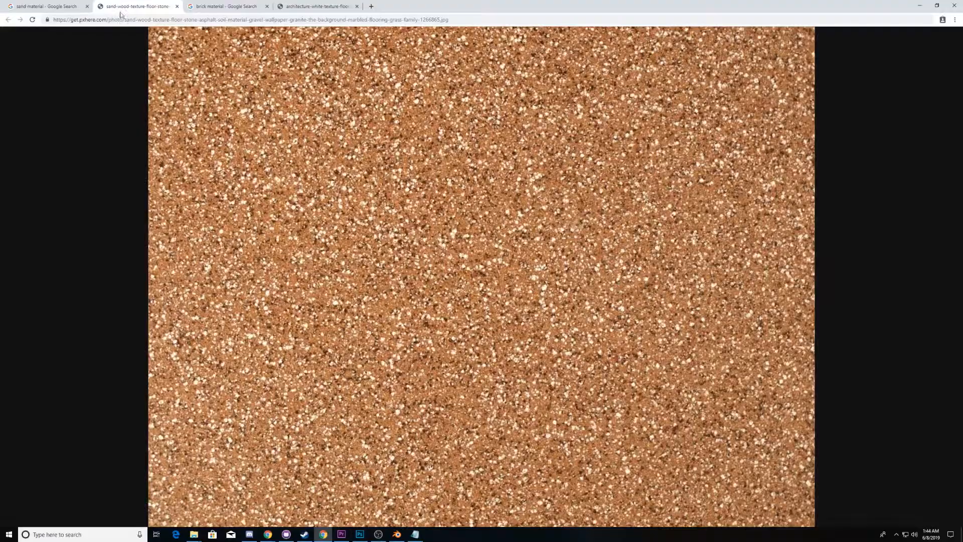
right_click(569, 262)
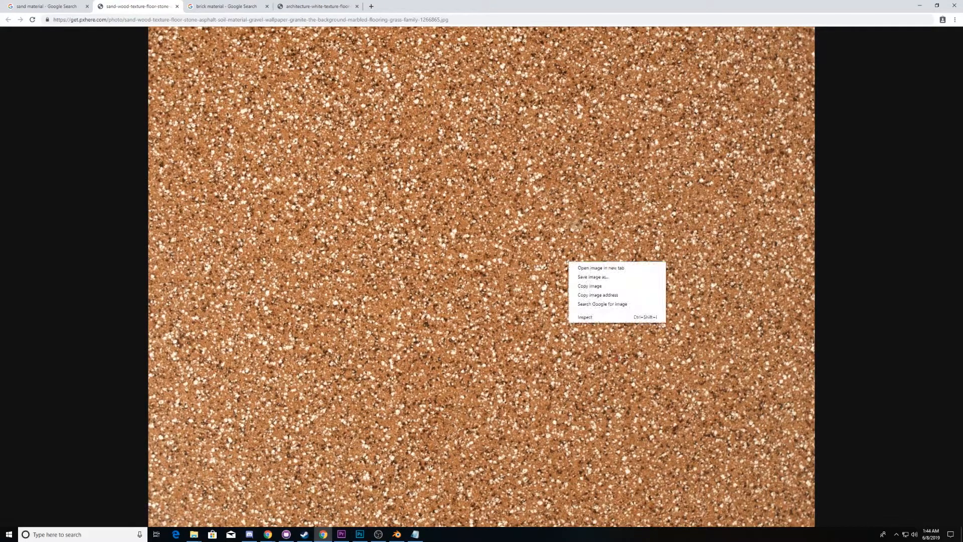
left_click(607, 286)
Switch to Photoshop, create a new 3648 x 2736 pixel document and paste the copied sand texture into it
left_click(359, 535)
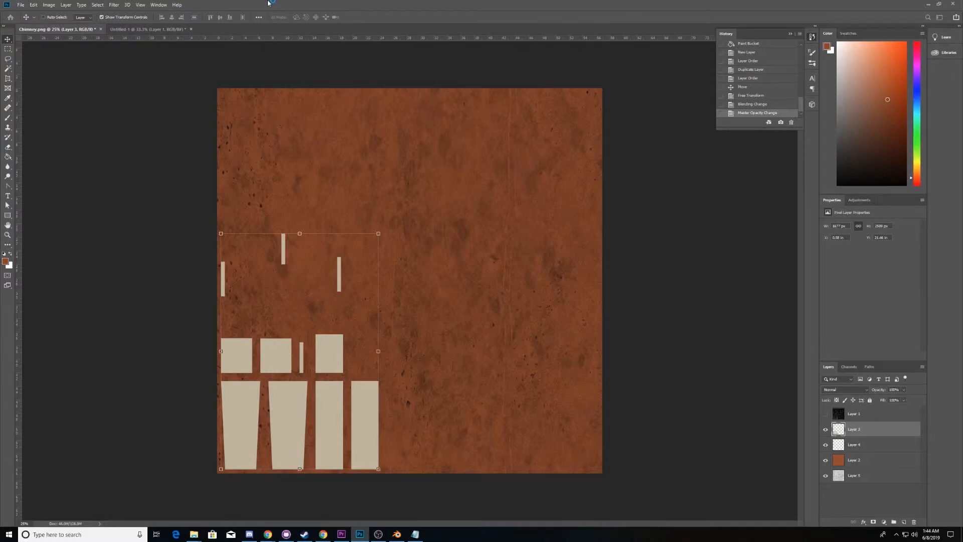
key("ctrl+n")
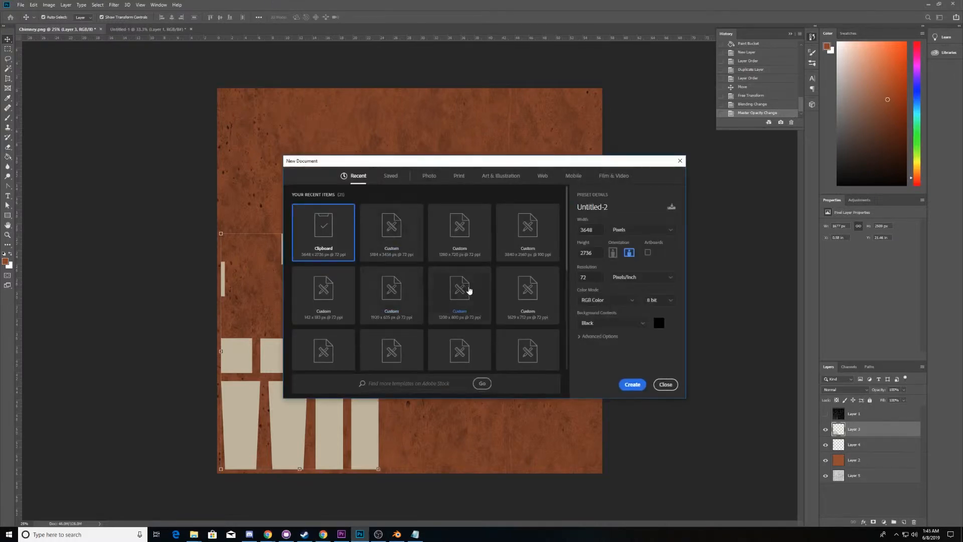
left_click(633, 385)
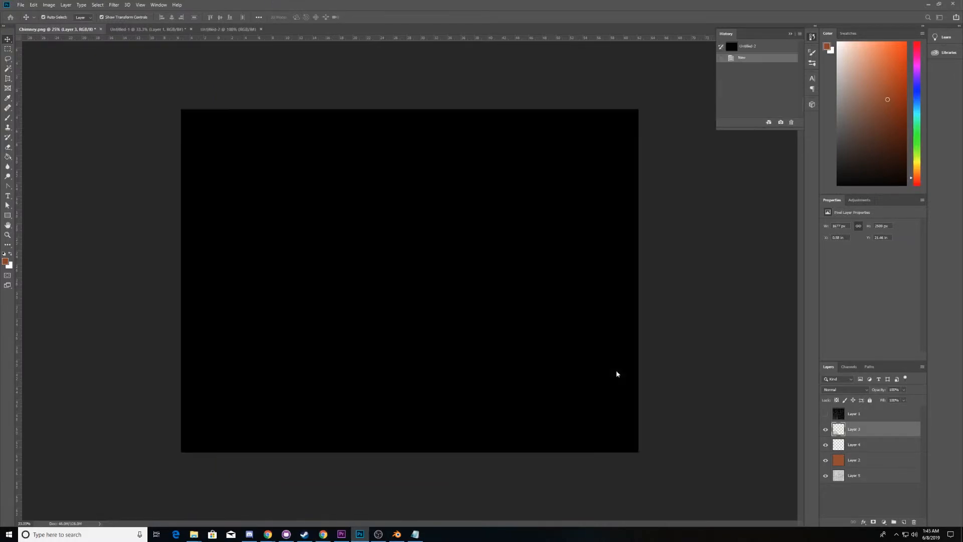
key("ctrl+v")
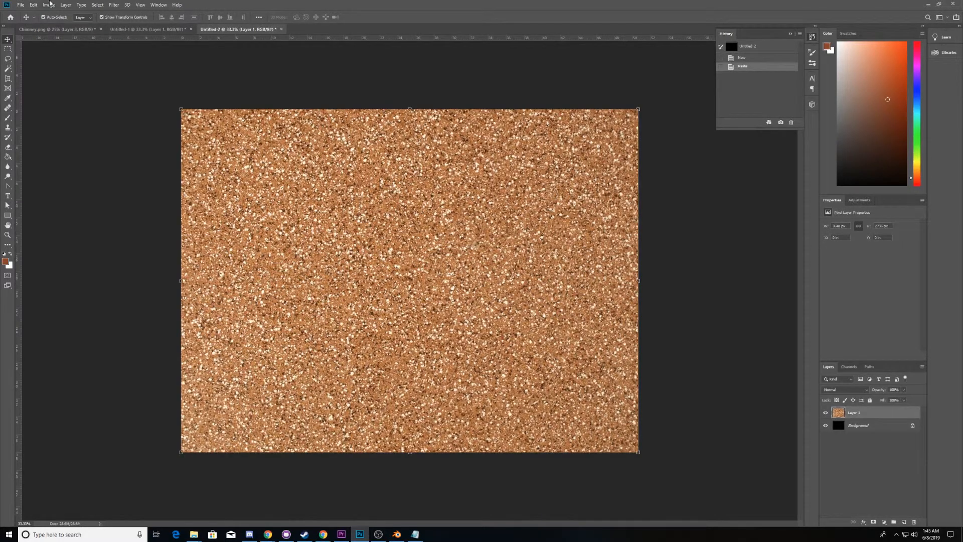
Apply a Black & White adjustment to the pasted sand texture
left_click(50, 5)
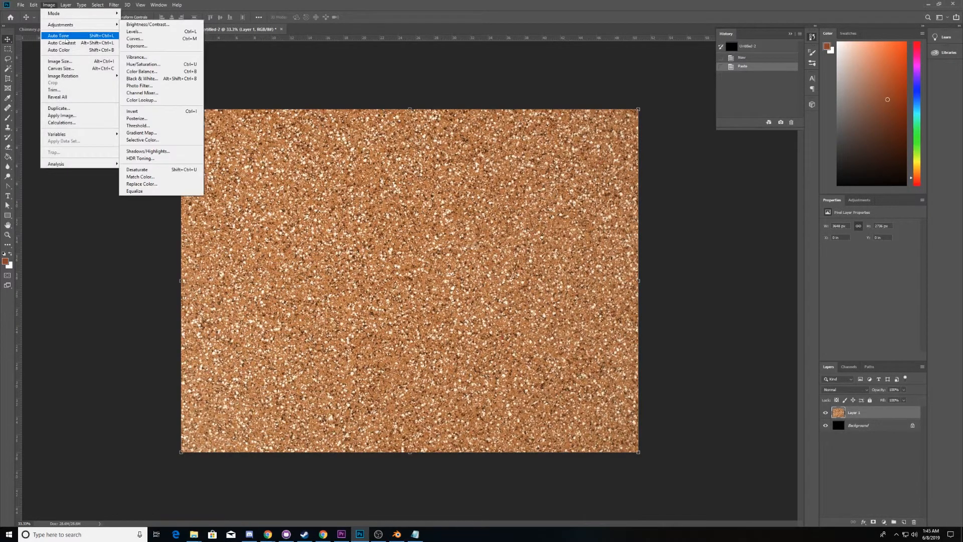
mouse_move(79, 26)
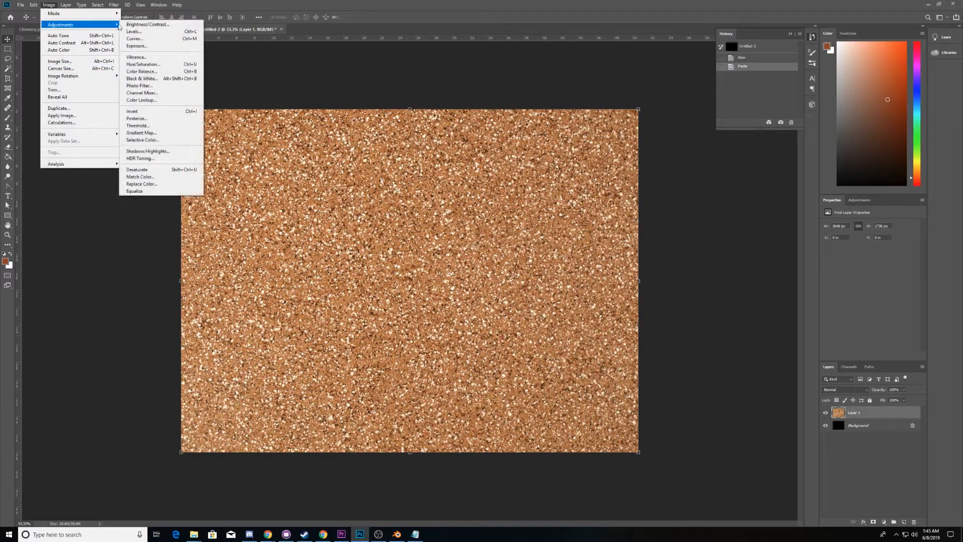
left_click(170, 81)
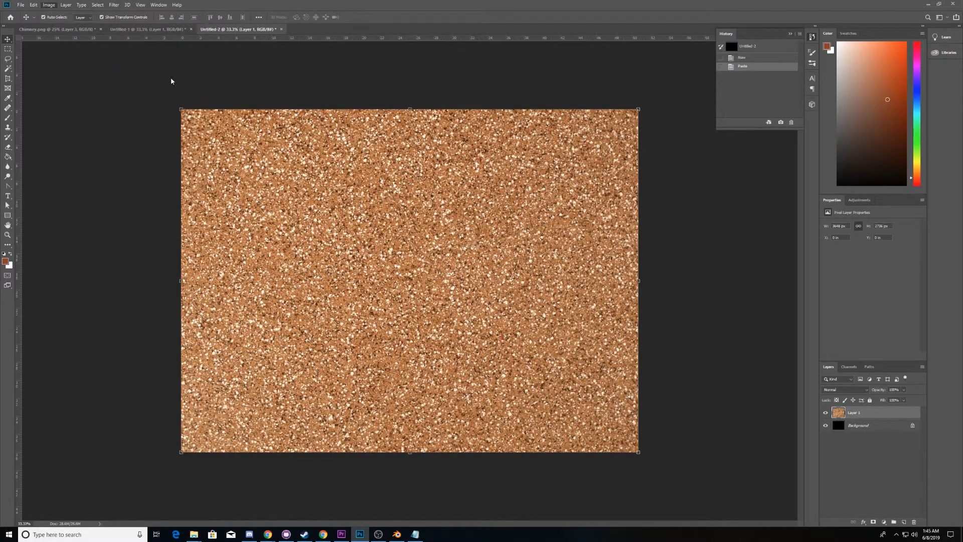
left_click(538, 117)
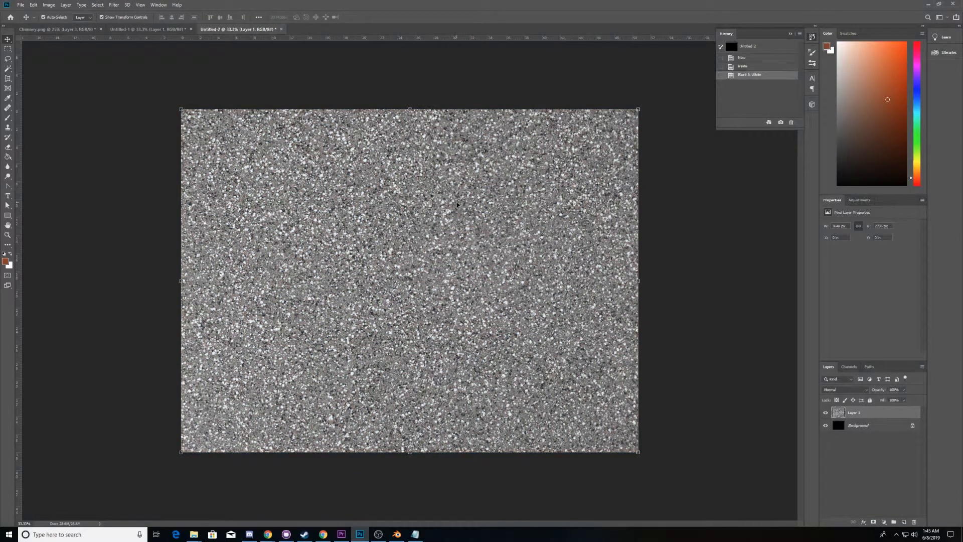
Bring the black-and-white sand texture into Chimney.png as a layer directly beneath the beige mortar layer
left_click(64, 30)
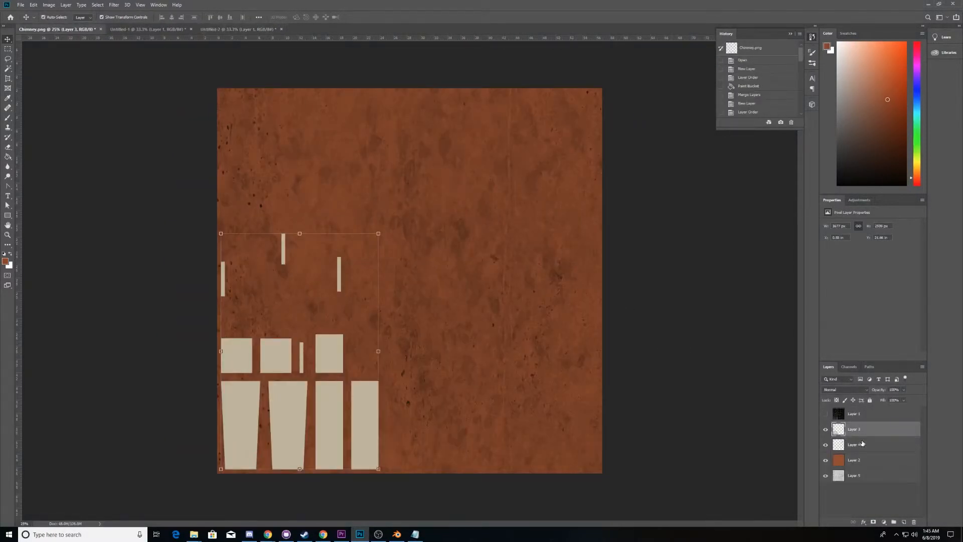
left_click(862, 447)
key("ctrl+v")
Delete the empty Layer 4 and move the sand texture to the canvas's lower-left area, behind all the beige mortar shapes
left_click(858, 462)
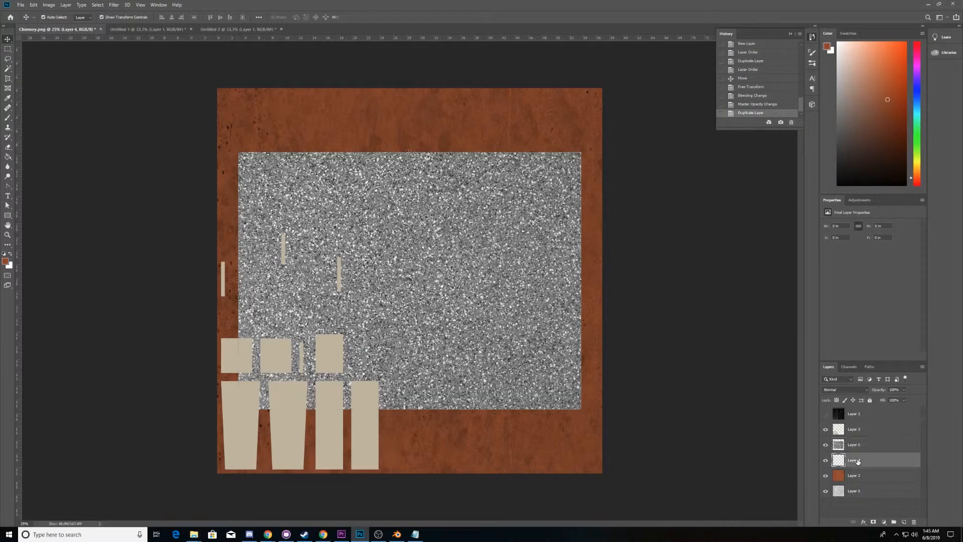
key("Delete")
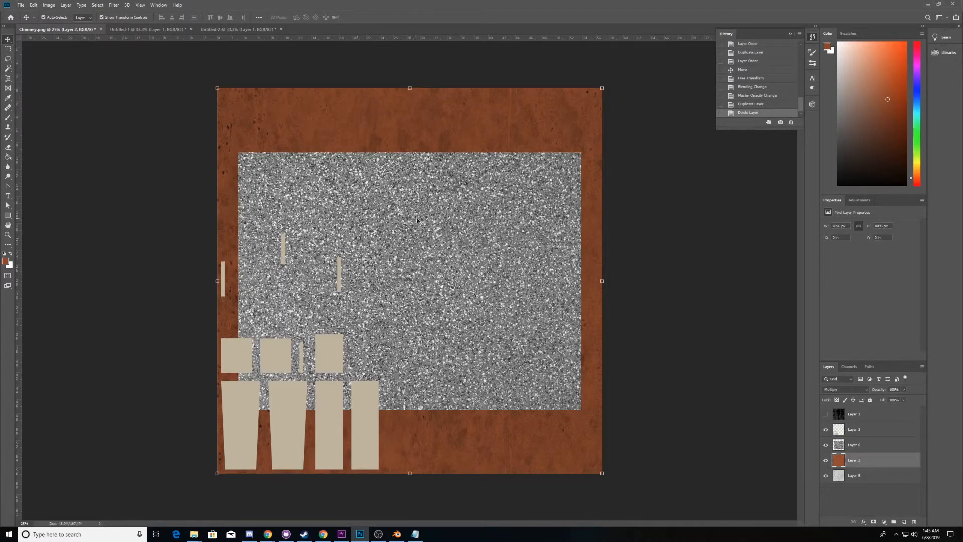
left_click_drag(417, 219, 393, 292)
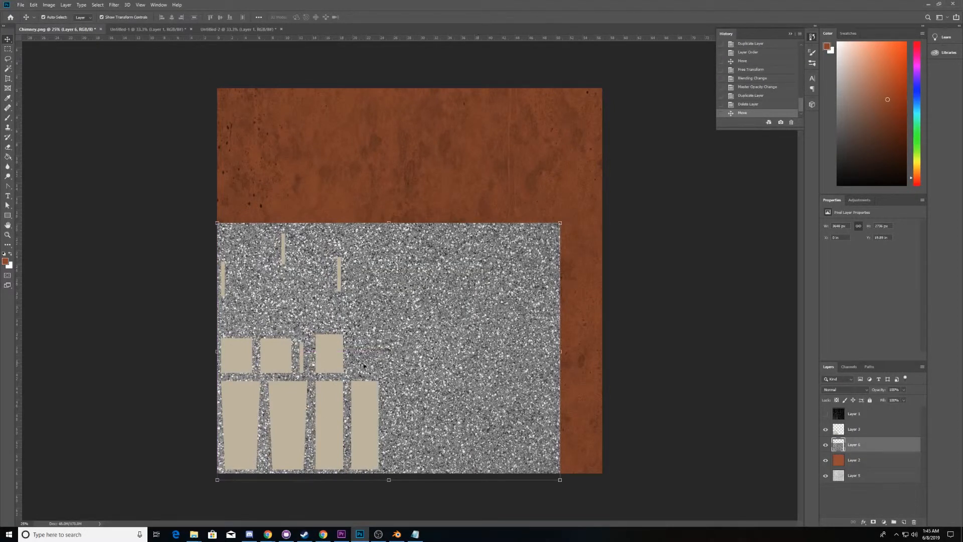
Select the beige mortar shapes on Layer 3 and clear those areas from brick Layer 2 and grey Layer 5
left_click(861, 428)
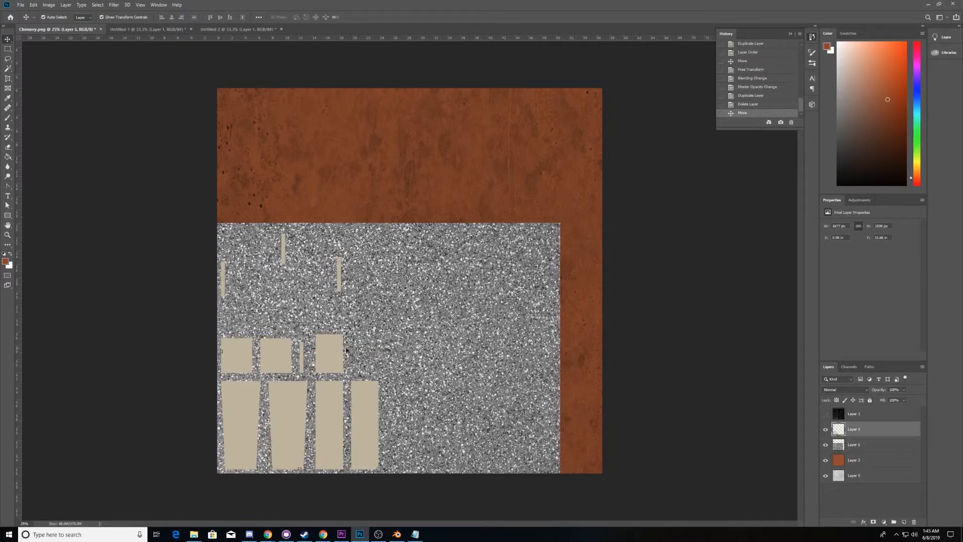
key("w")
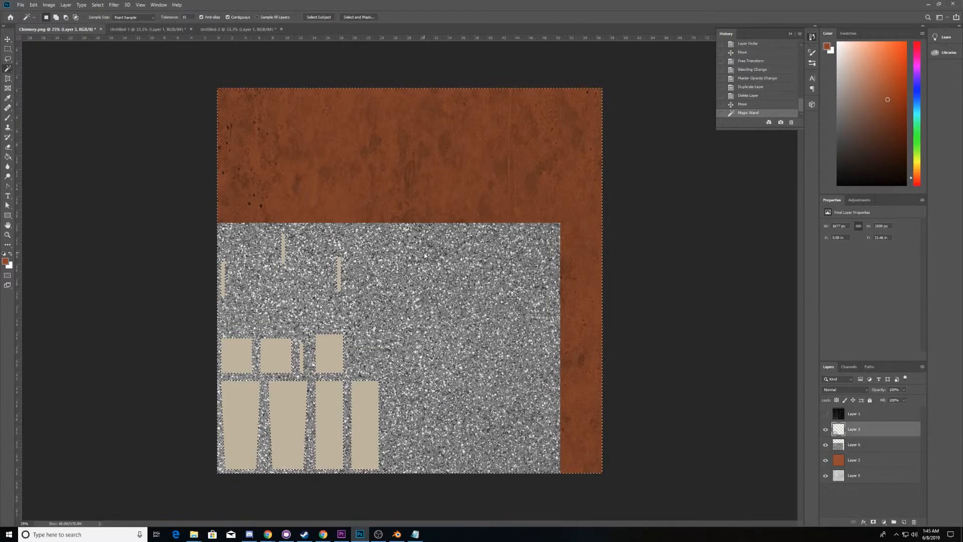
left_click(423, 252)
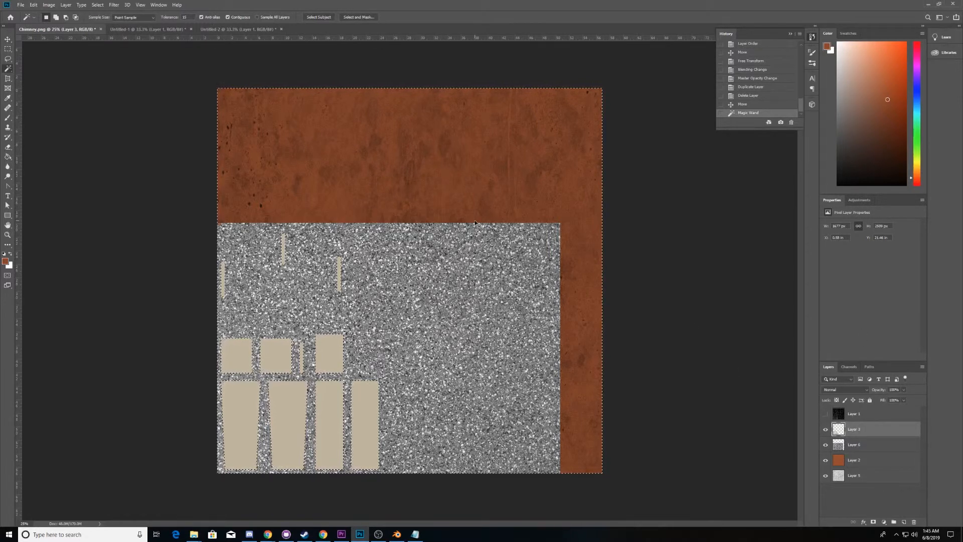
key("ctrl+shift+i")
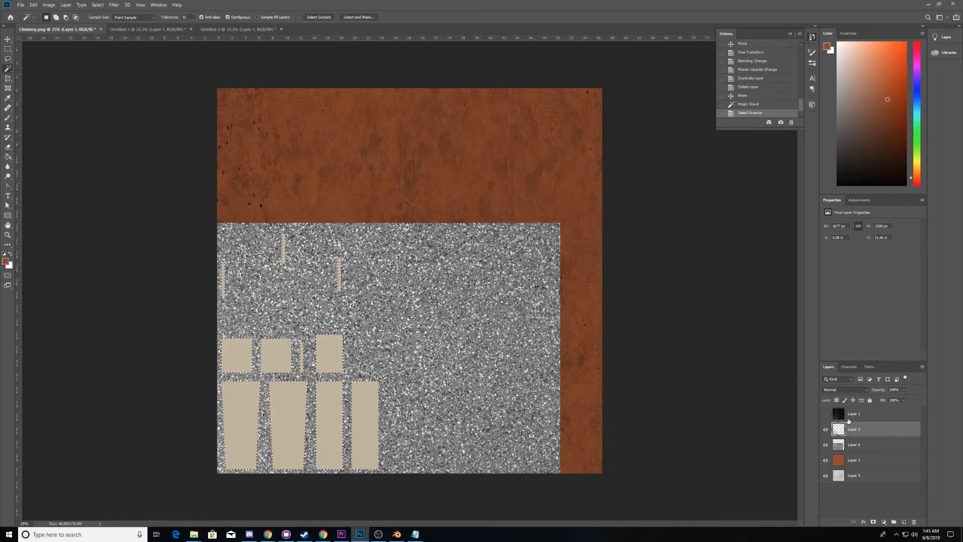
left_click(853, 461)
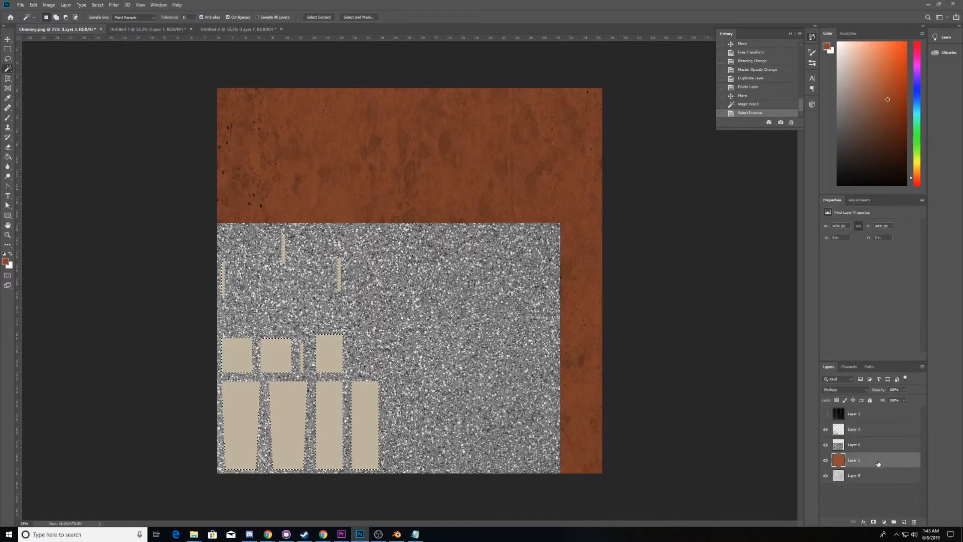
key("Delete")
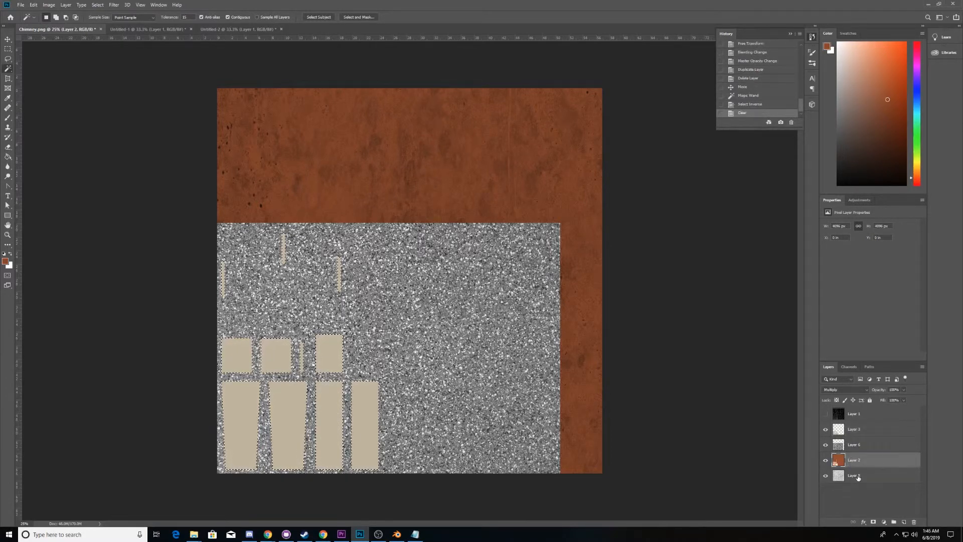
left_click(856, 476)
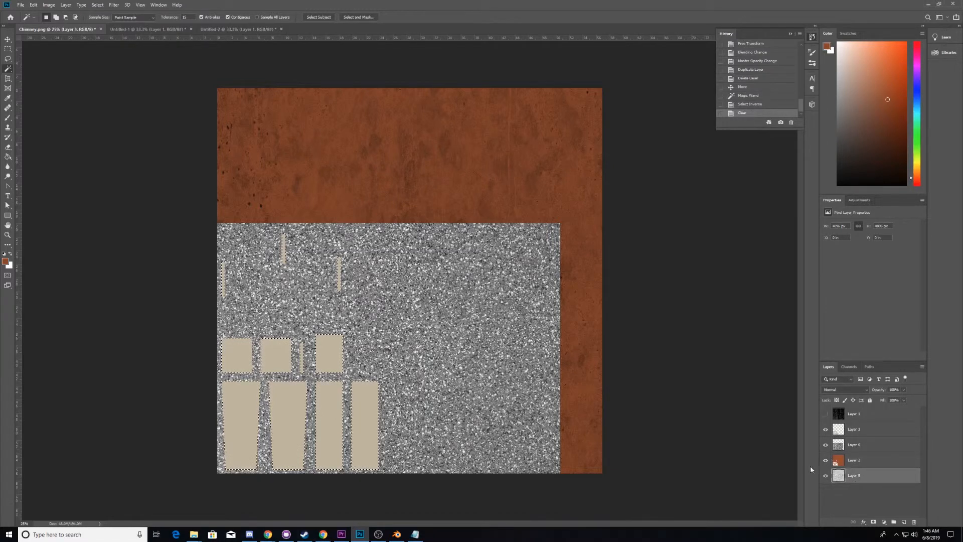
key("Delete")
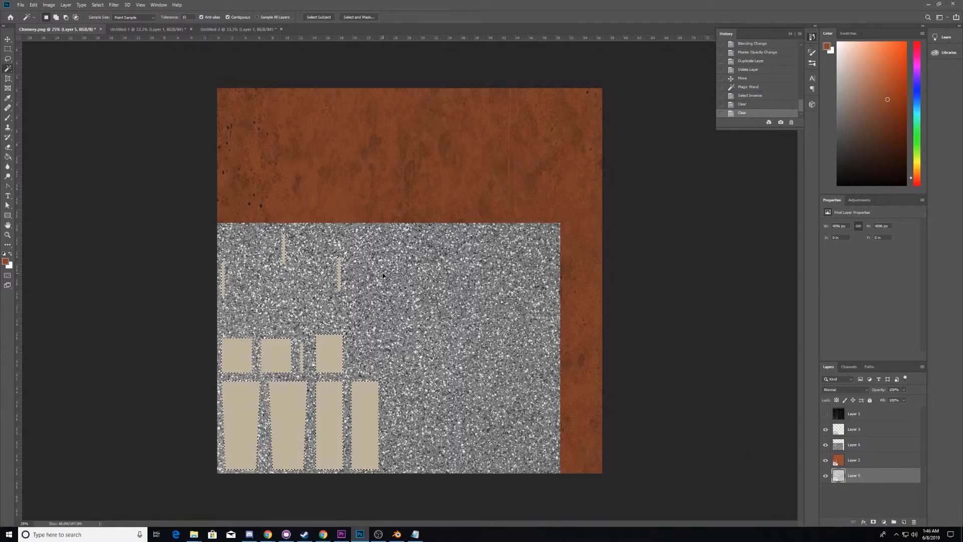
Invert the selection and clear the sand texture on Layer 6 outside the mortar shapes, checking the cut-out by toggling layer visibility
key("ctrl+shift+i")
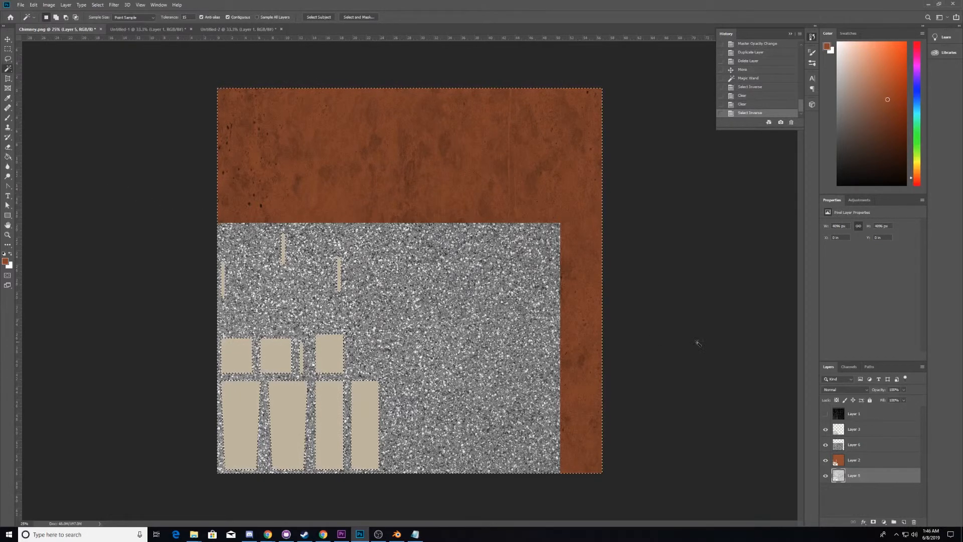
left_click(857, 444)
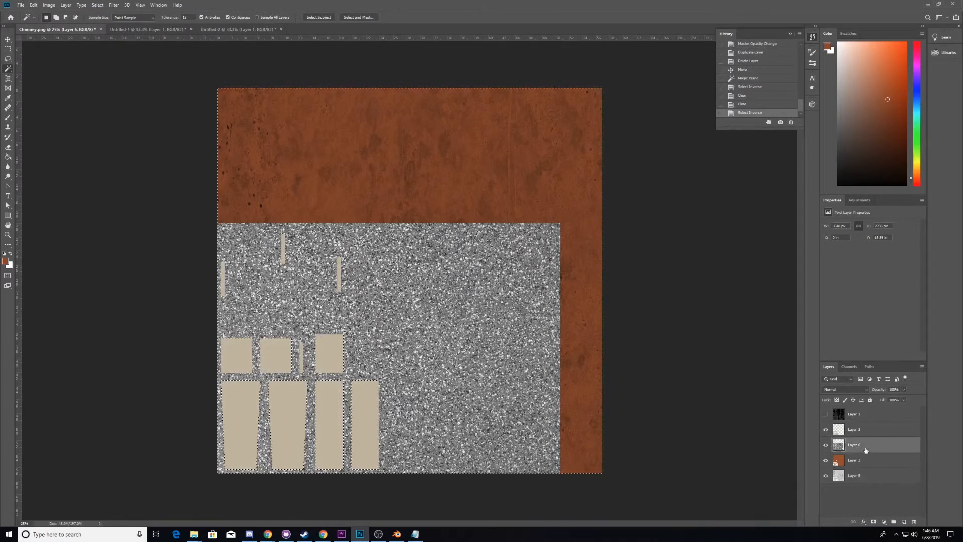
key("Delete")
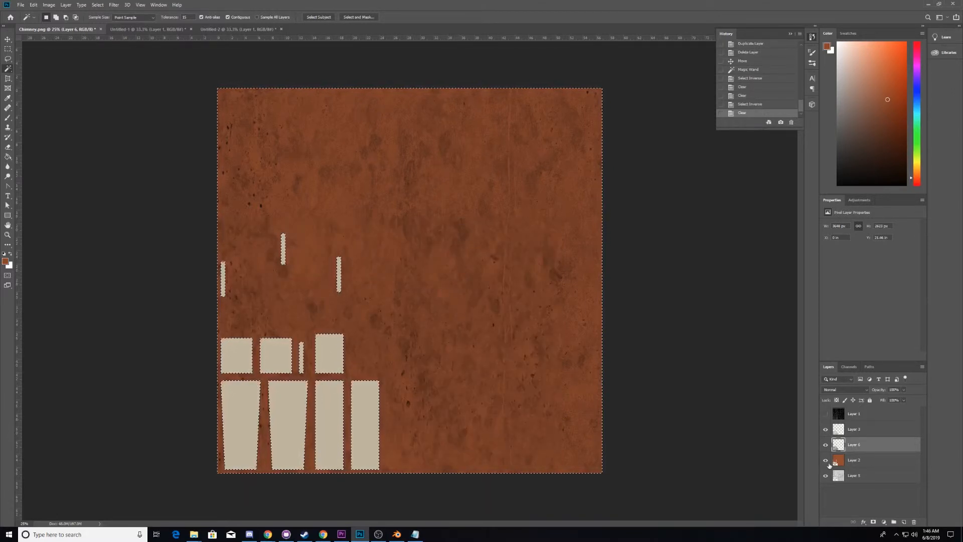
left_click(826, 444)
left_click(826, 430)
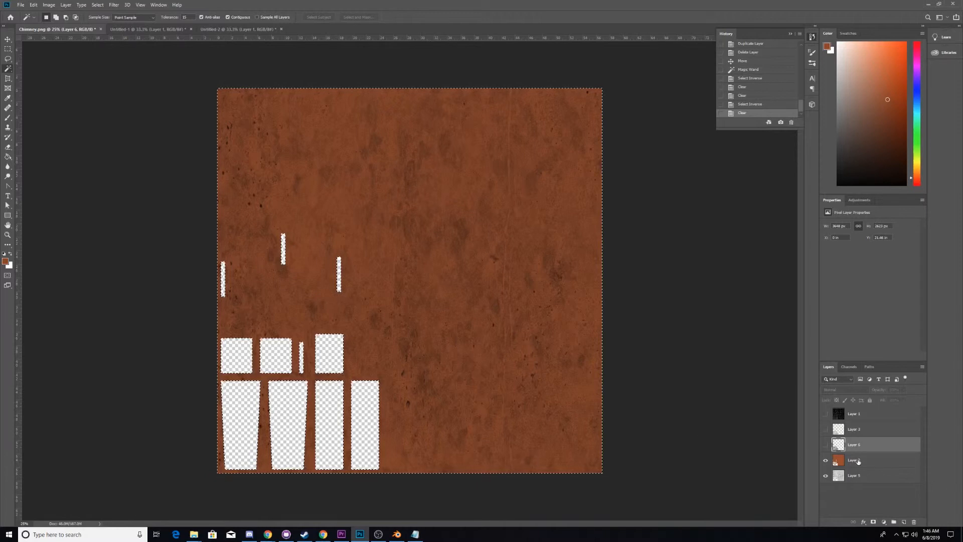
left_click(825, 445)
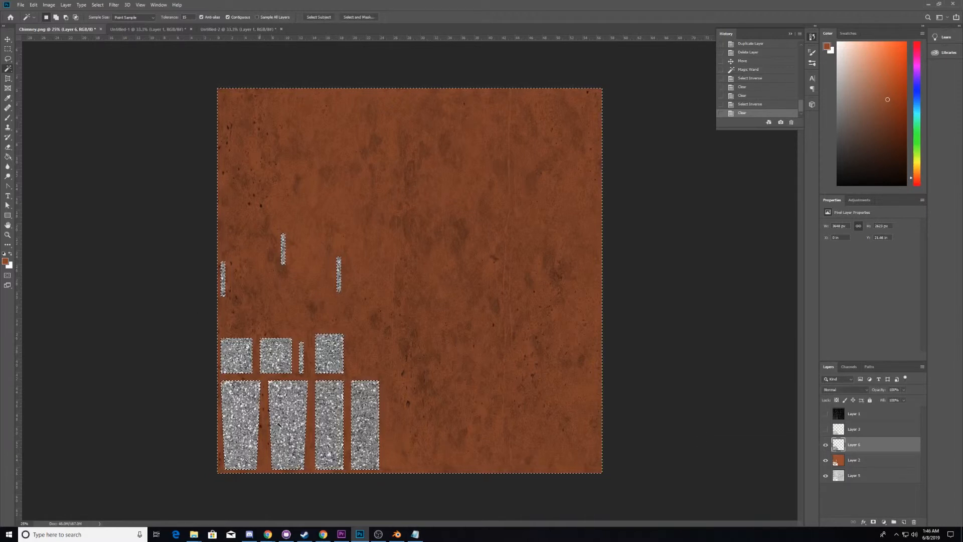
left_click(826, 429)
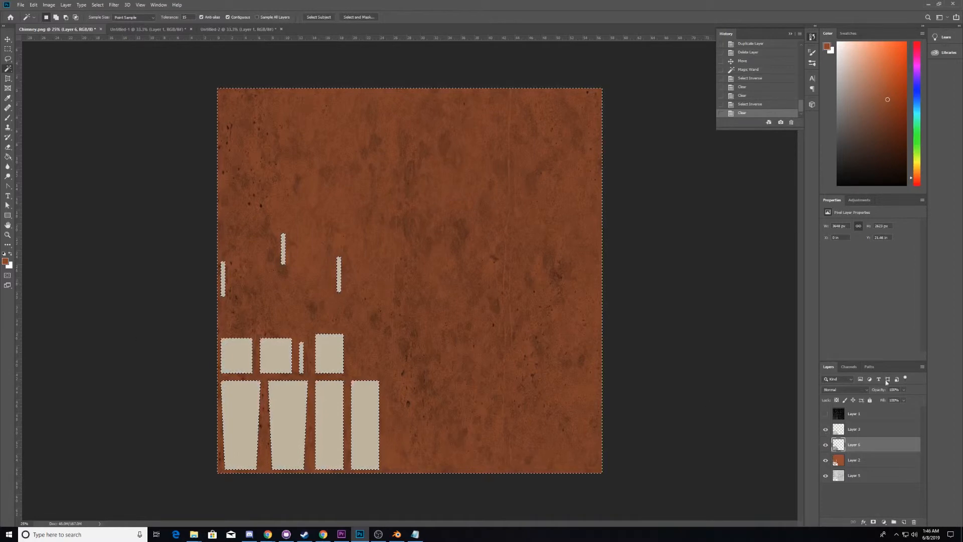
Try the Multiply blend mode with a reduced opacity on the beige mortar layer, Layer 3
left_click(873, 429)
left_click(847, 390)
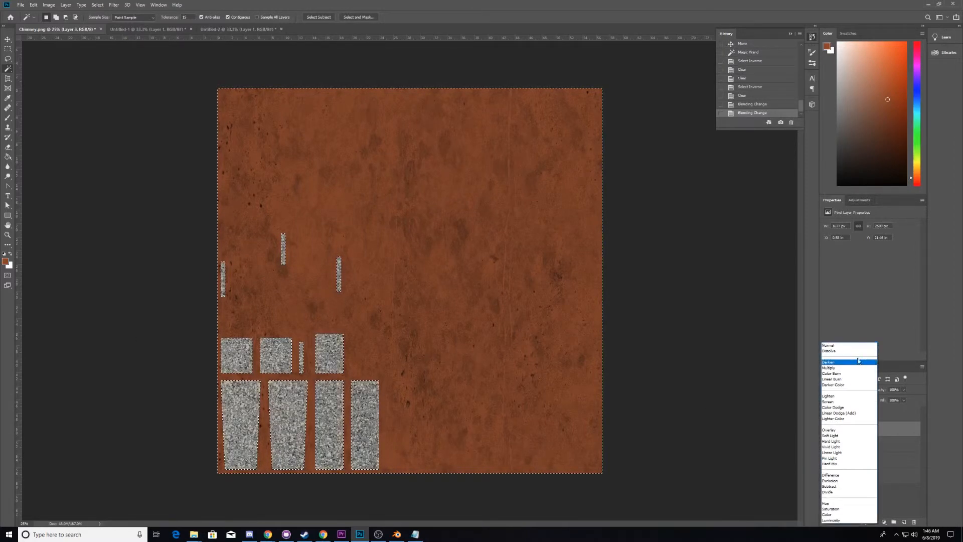
left_click(834, 369)
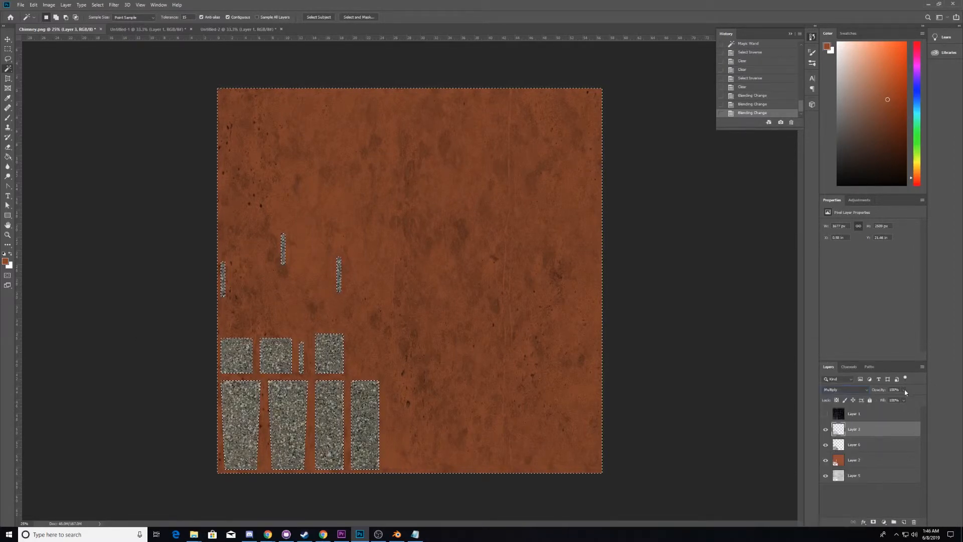
left_click(904, 390)
left_click_drag(904, 400, 858, 398)
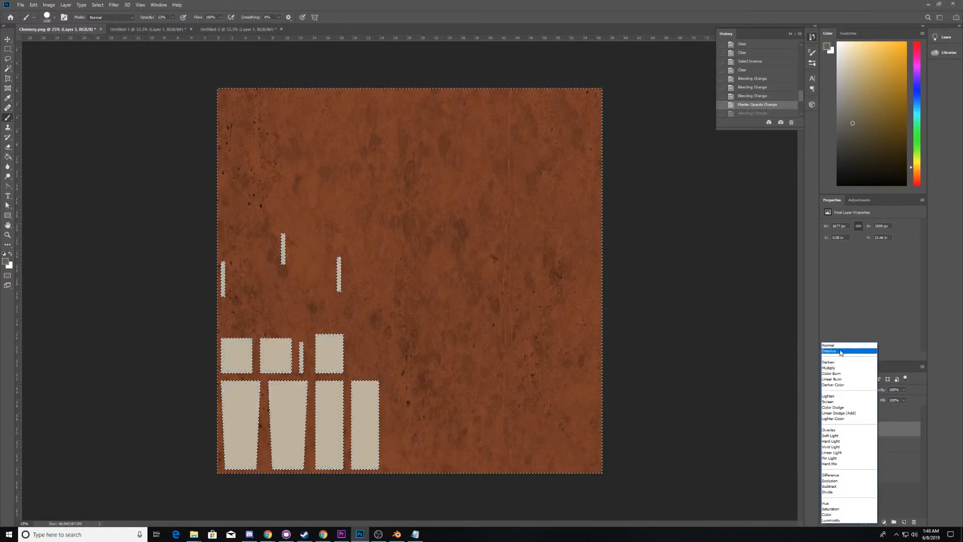
Set Layer 3's blend mode to Normal and its opacity to 57%, and clear the selection
left_click(837, 347)
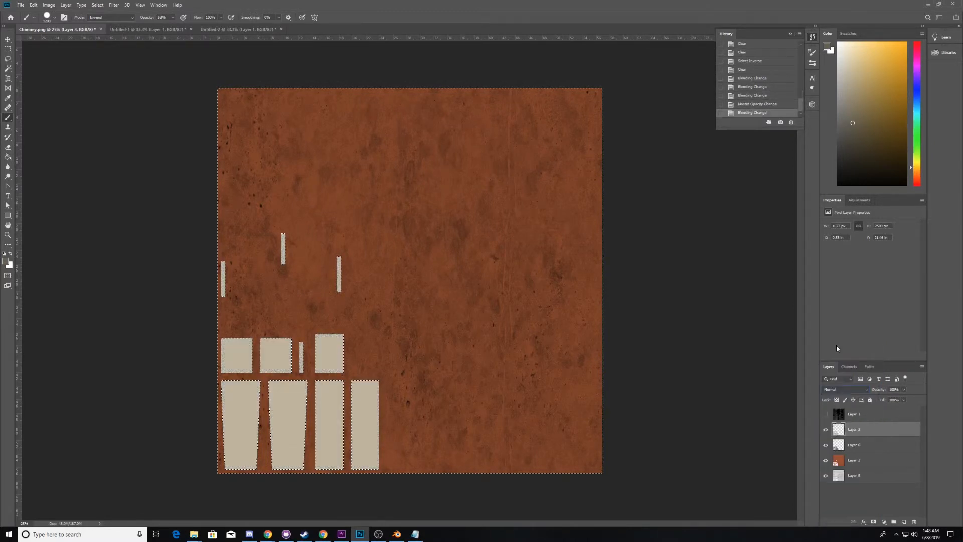
left_click(904, 390)
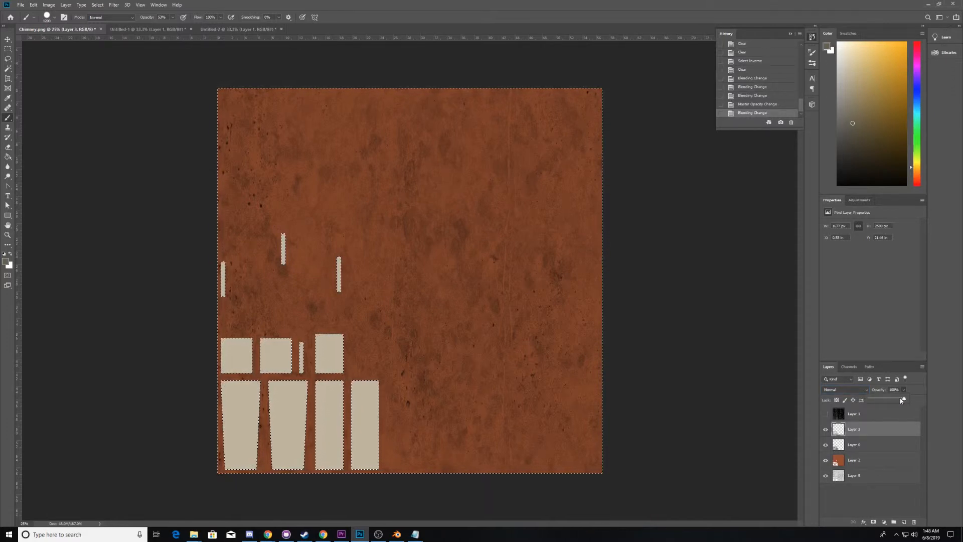
left_click_drag(906, 400, 890, 399)
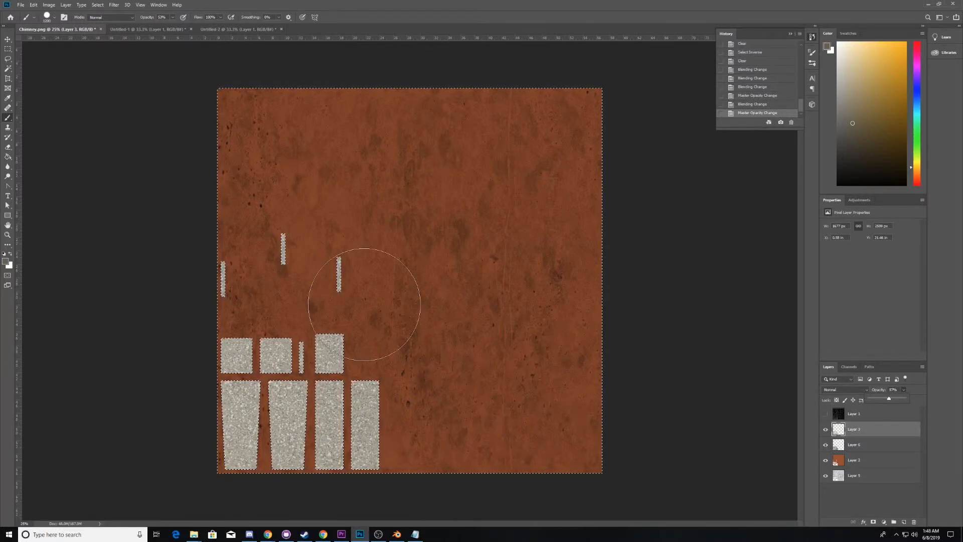
key("ctrl+d")
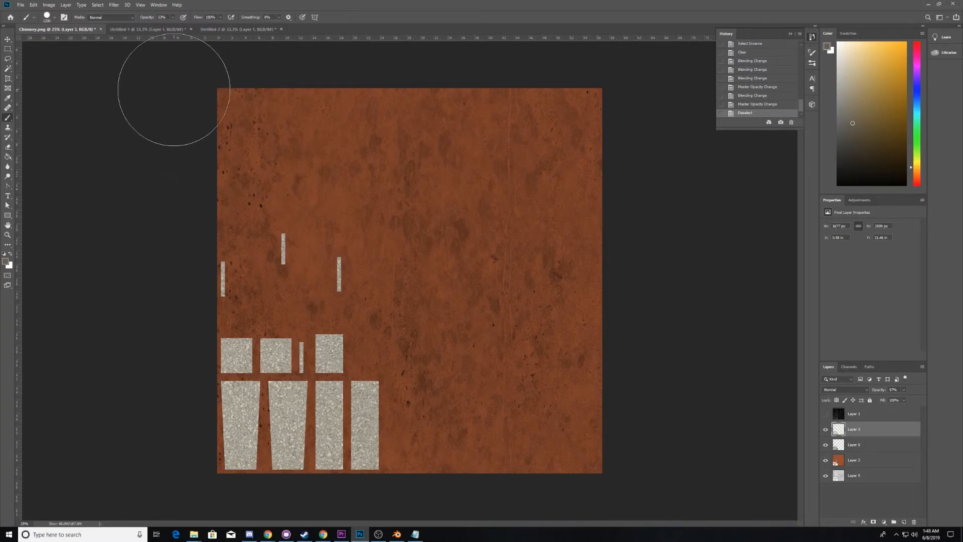
Save the blended chimney texture as ChimneyTEst2.png
left_click(20, 5)
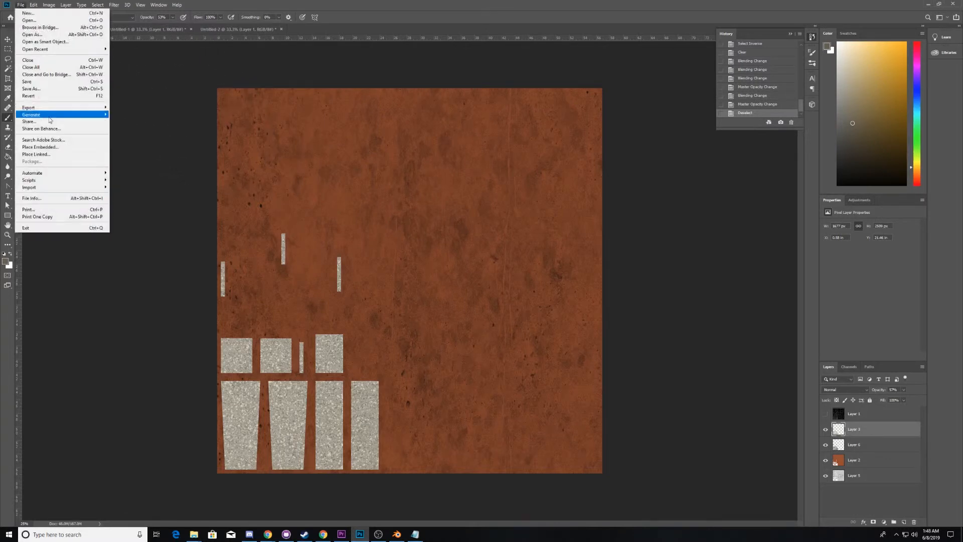
key("Escape")
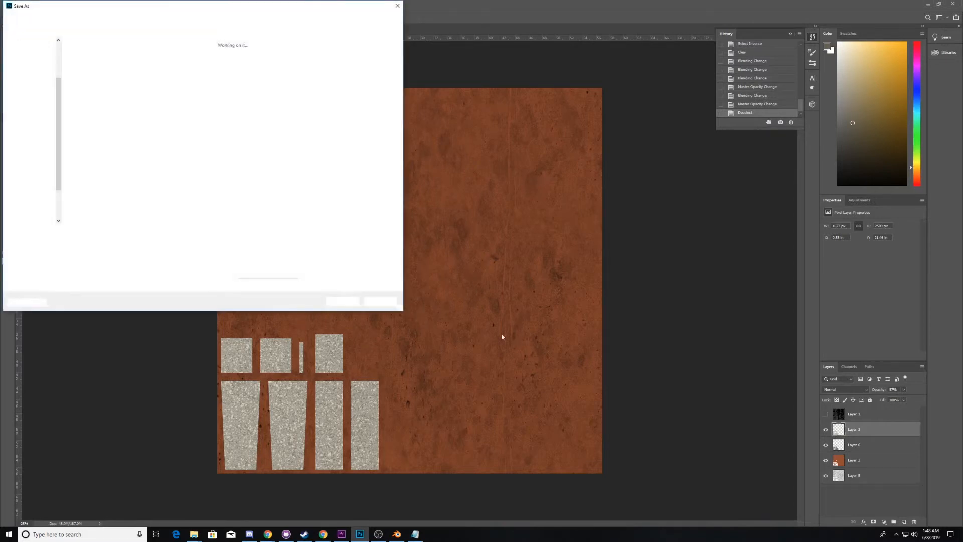
left_click(91, 232)
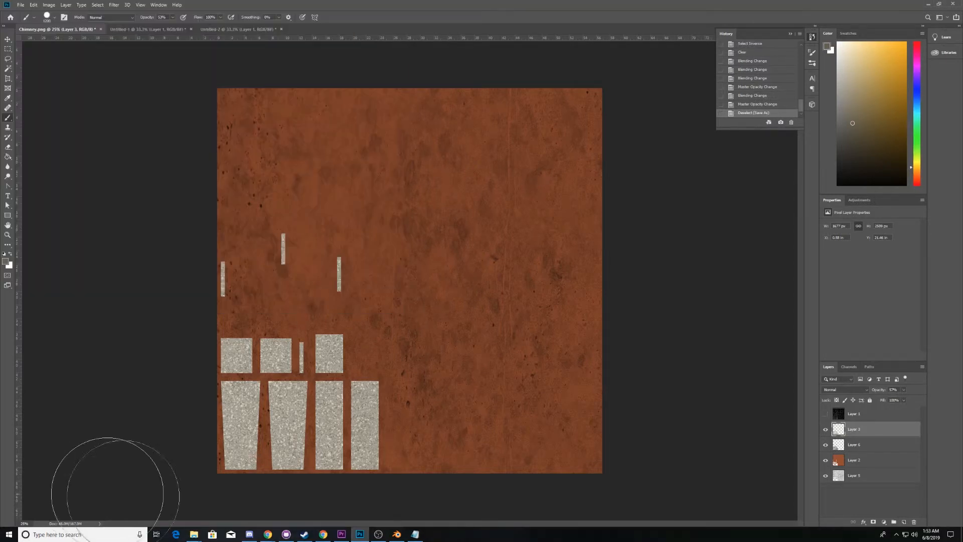
Switch to Blender and load ChimneyTEst2.png into the chimney material's Image Texture node
left_click(396, 535)
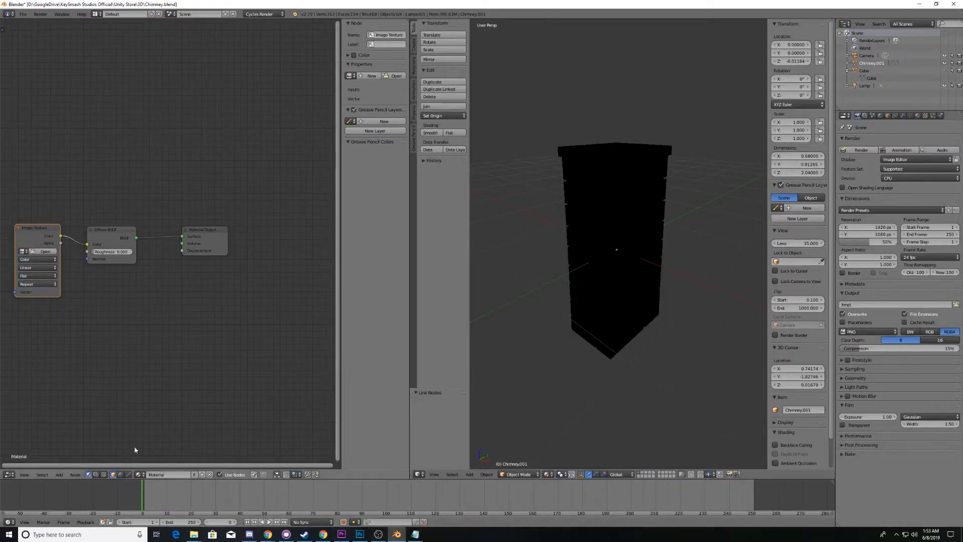
left_click(44, 254)
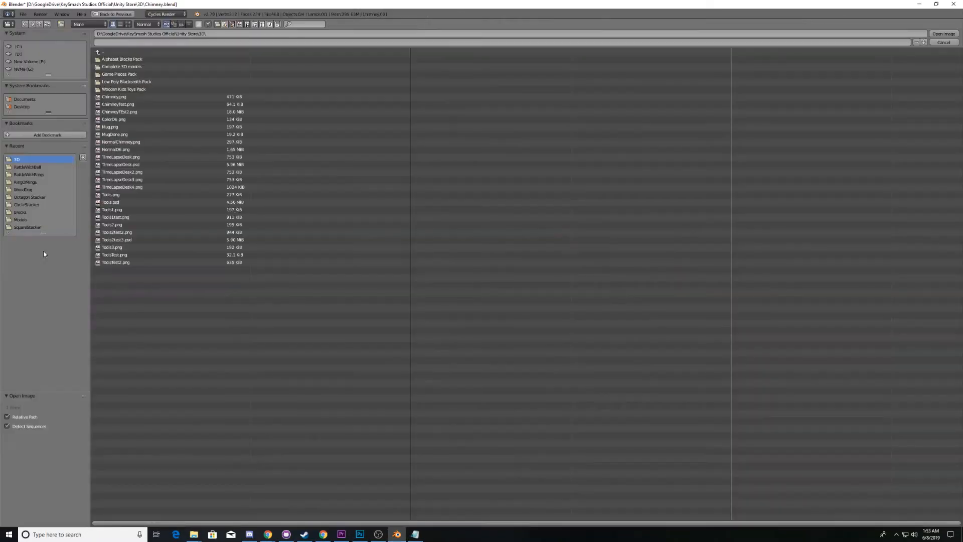
left_click(152, 111)
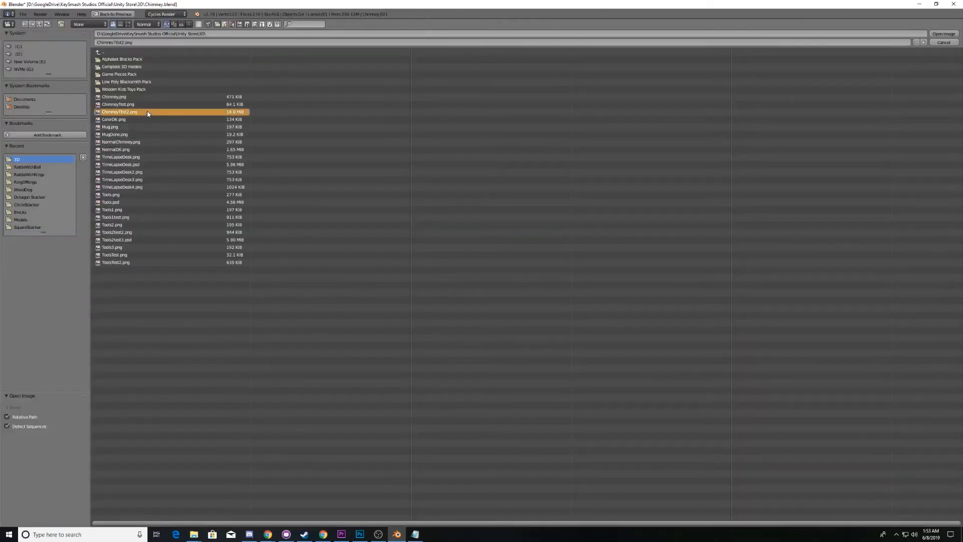
left_click(944, 34)
Examine the textured chimney's bricks, mortar lines and cap from several sides, both close up and at a distance
scroll(613, 197, "up", 8)
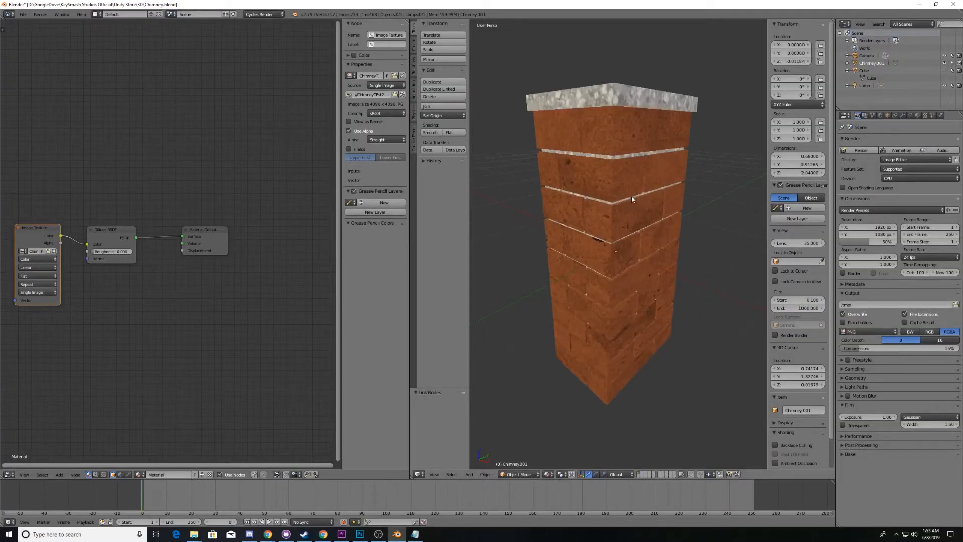
scroll(696, 178, "down", 8)
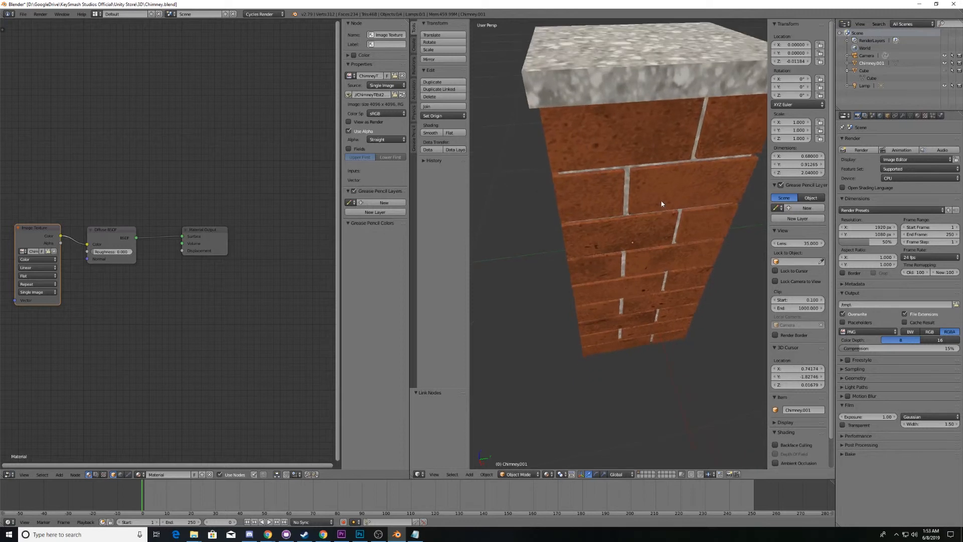
key("KP_1")
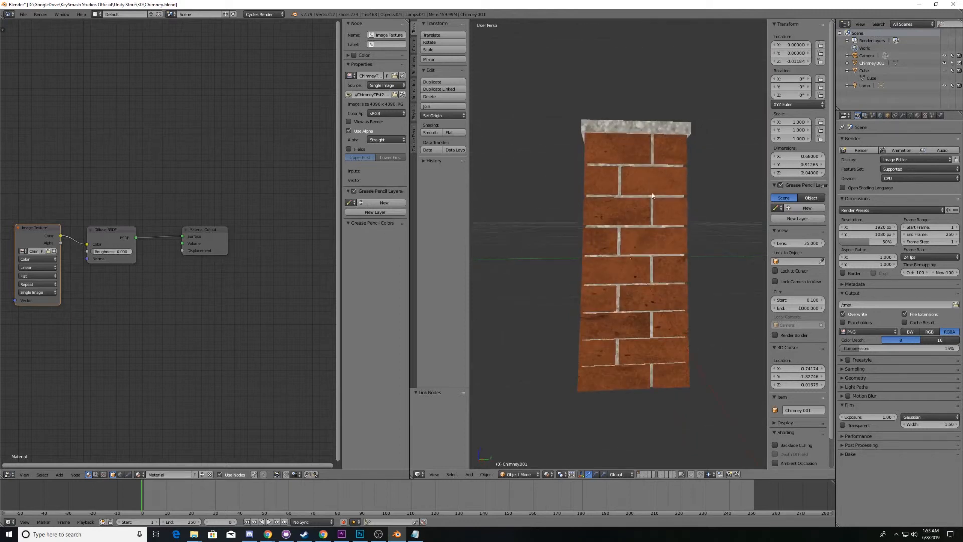
scroll(686, 224, "up", 6)
scroll(686, 224, "down", 1)
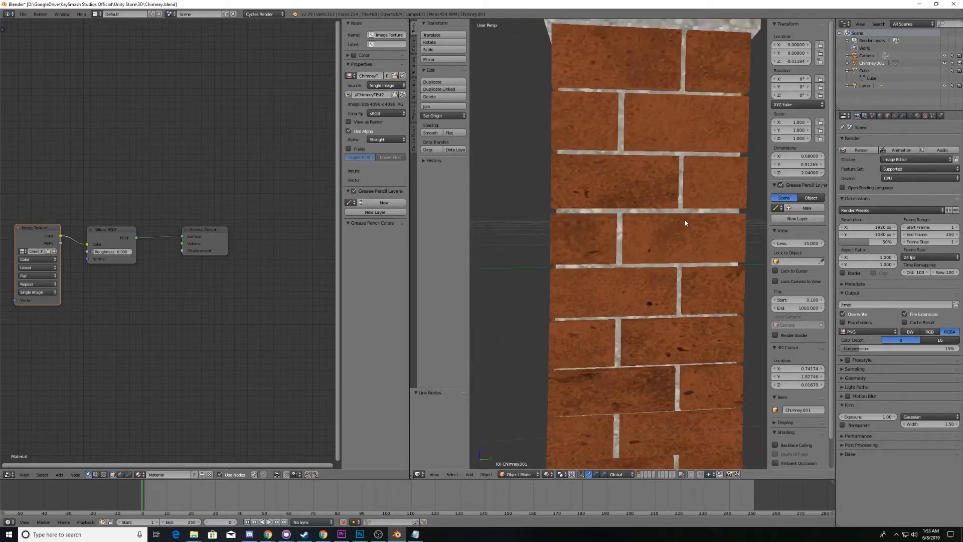
left_click_drag(687, 223, 646, 212)
scroll(682, 210, "down", 2)
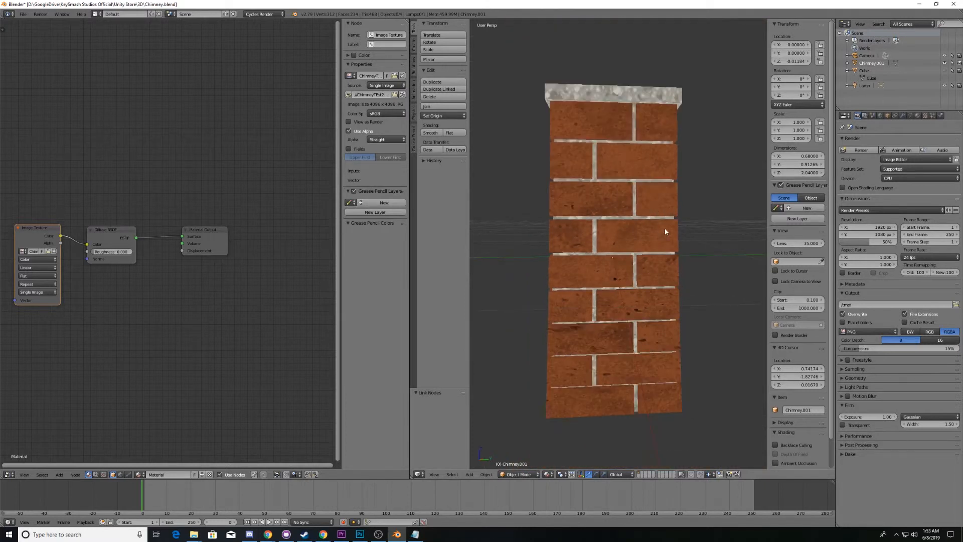
left_click_drag(688, 224, 647, 237)
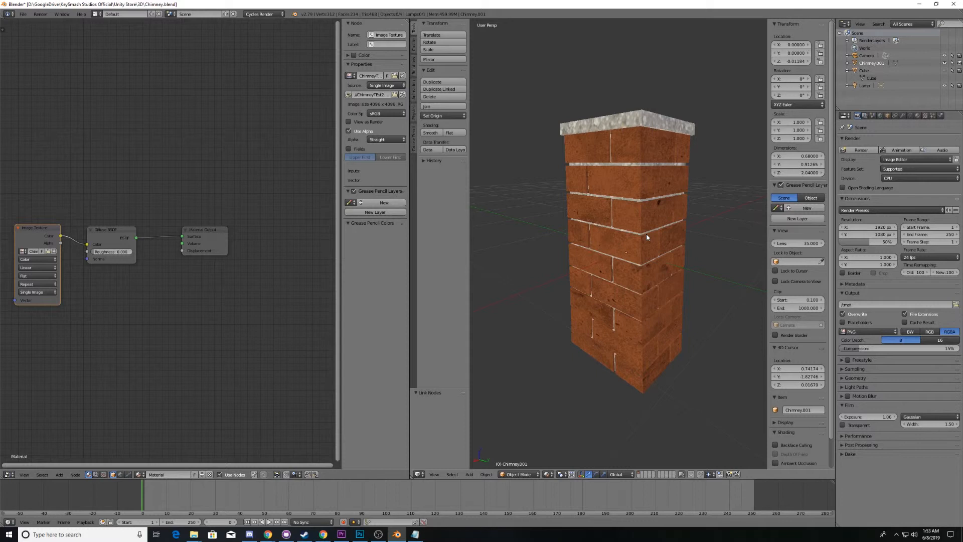
scroll(639, 210, "down", 2)
scroll(627, 216, "up", 5)
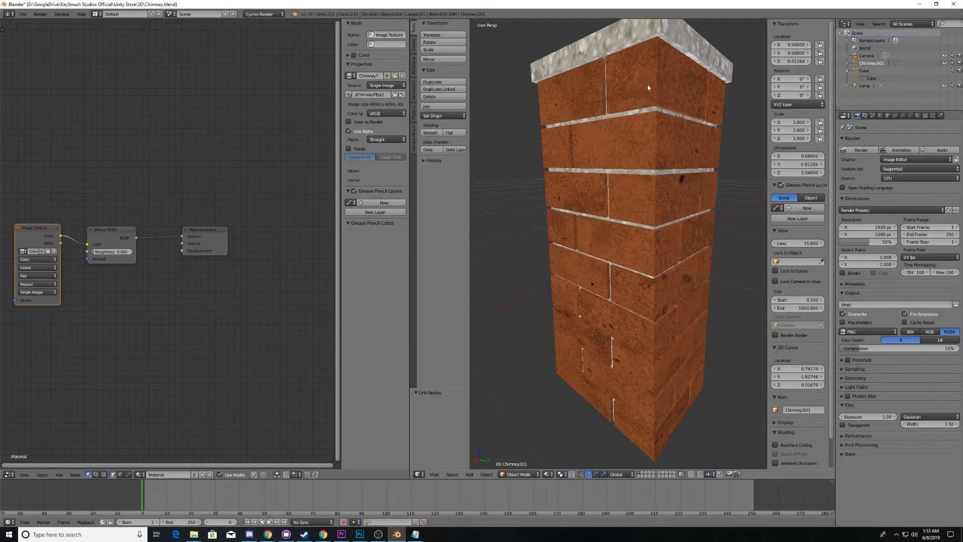
scroll(647, 86, "down", 6)
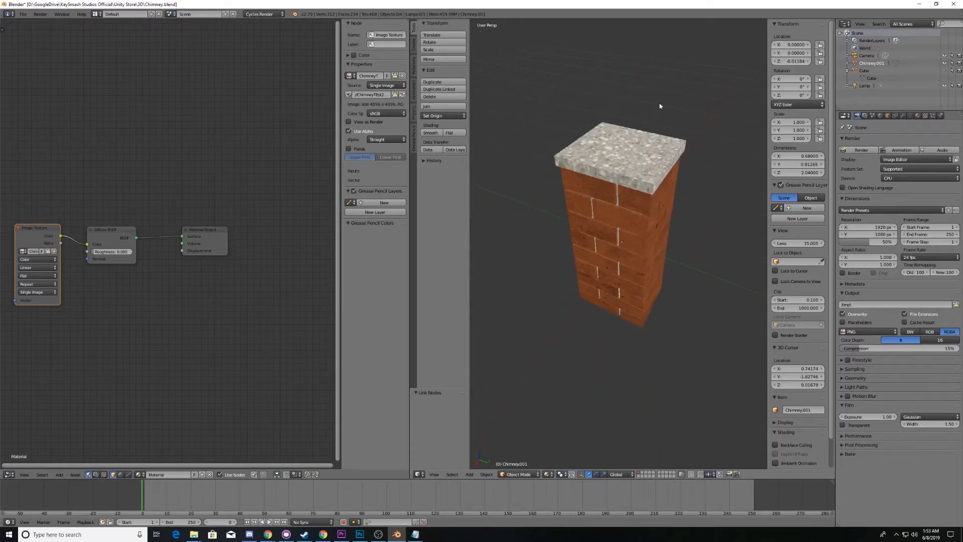
Inspect the chimney's cap from above, the brick grain and mortar joints at close range, and the brick pattern around the corner
left_click_drag(647, 188, 617, 198)
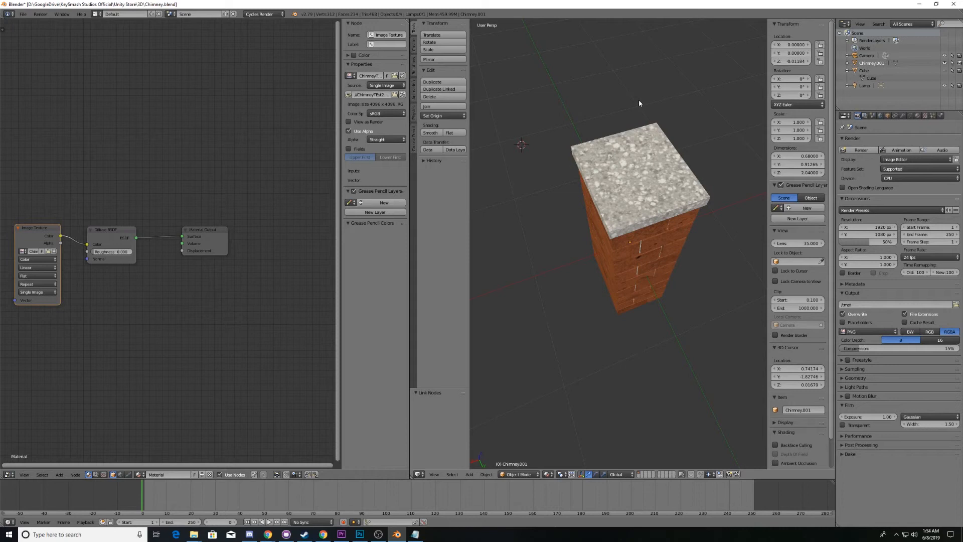
left_click_drag(658, 266, 646, 225)
scroll(648, 229, "up", 2)
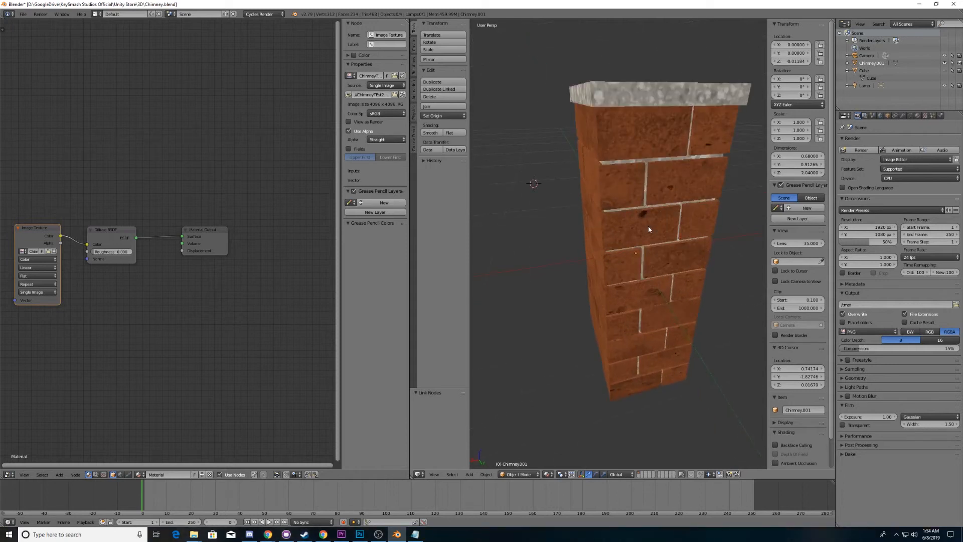
scroll(648, 226, "up", 5)
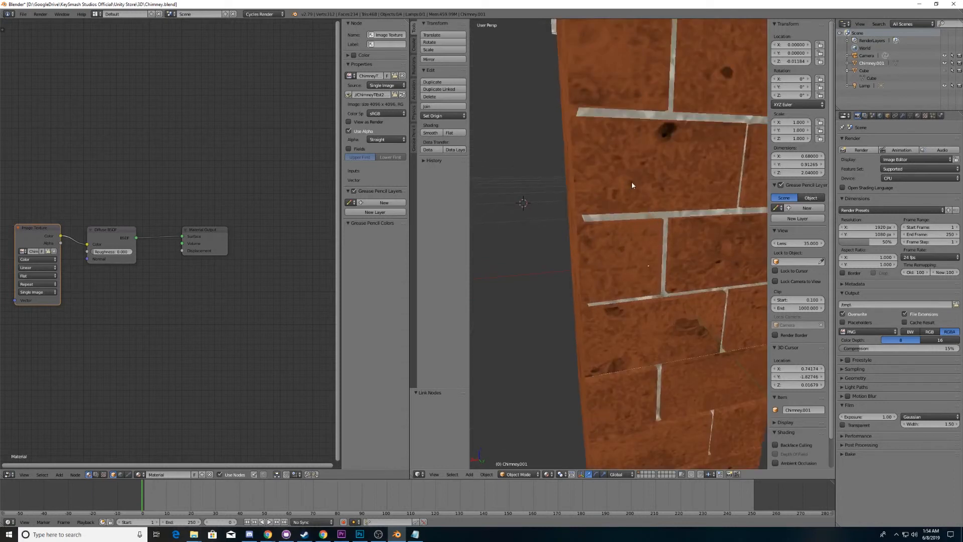
scroll(647, 195, "up", 3)
scroll(623, 202, "up", 7)
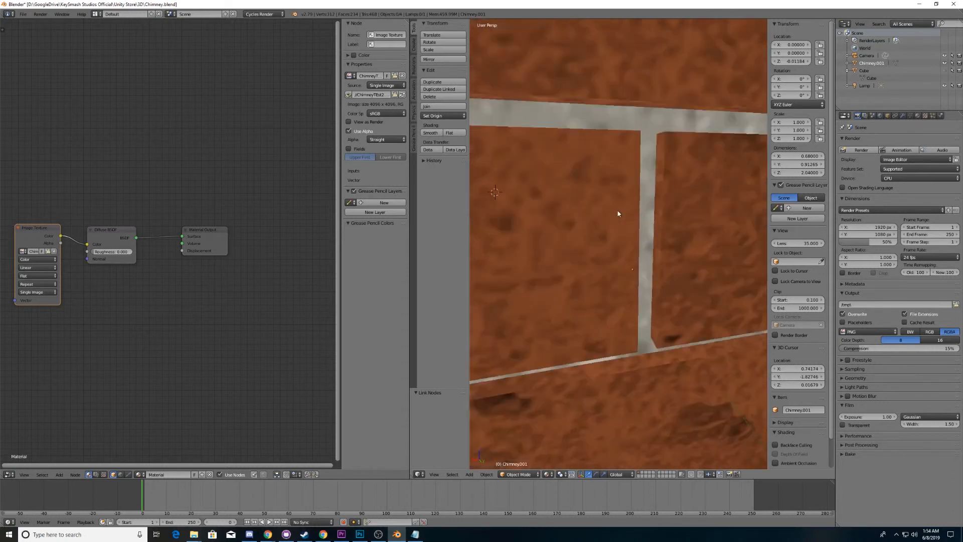
scroll(650, 219, "down", 3)
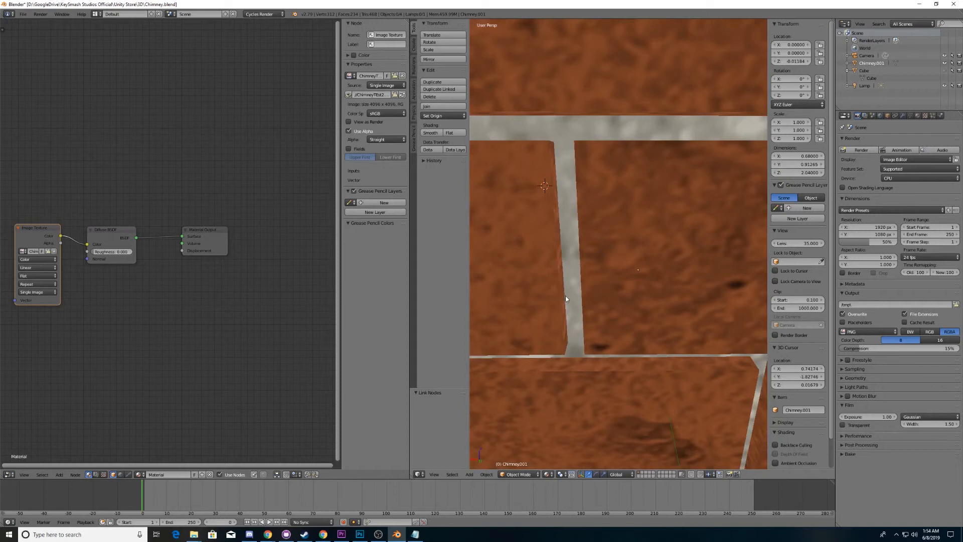
scroll(628, 165, "down", 5)
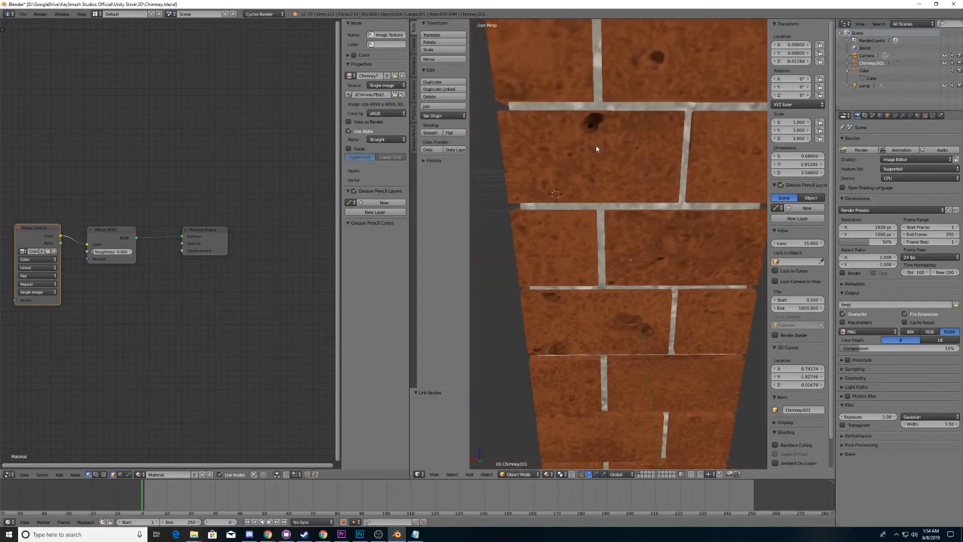
left_click_drag(682, 154, 612, 172)
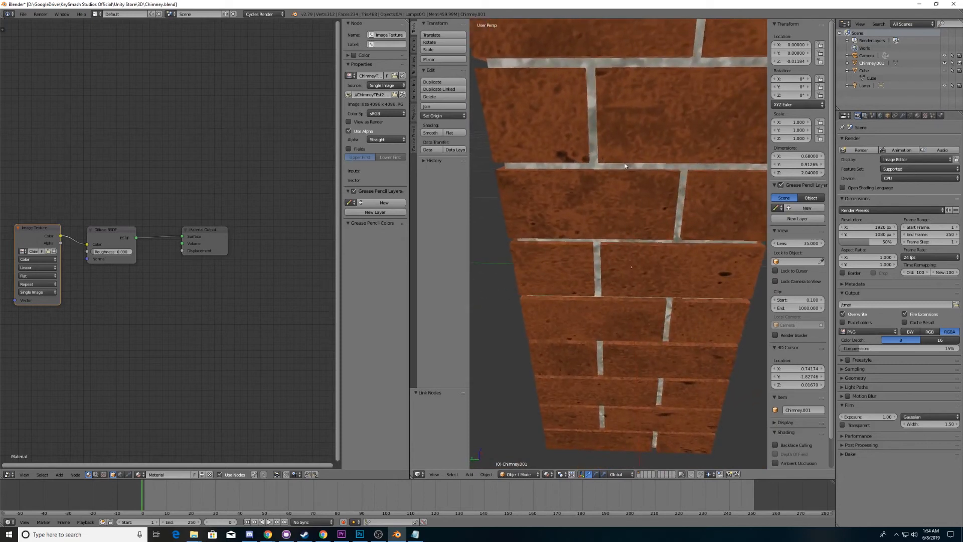
scroll(625, 163, "down", 2)
scroll(625, 164, "down", 3)
scroll(627, 146, "up", 3)
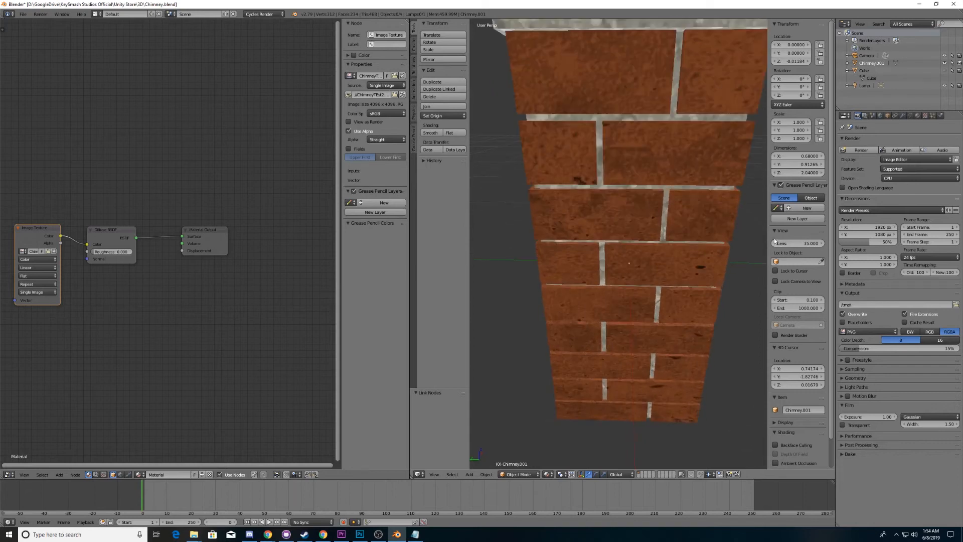
left_click_drag(691, 191, 651, 196)
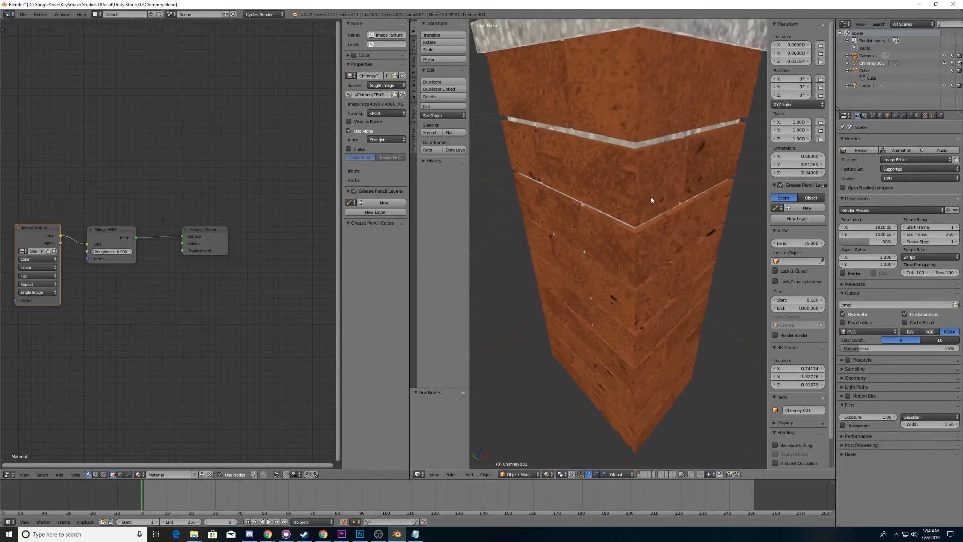